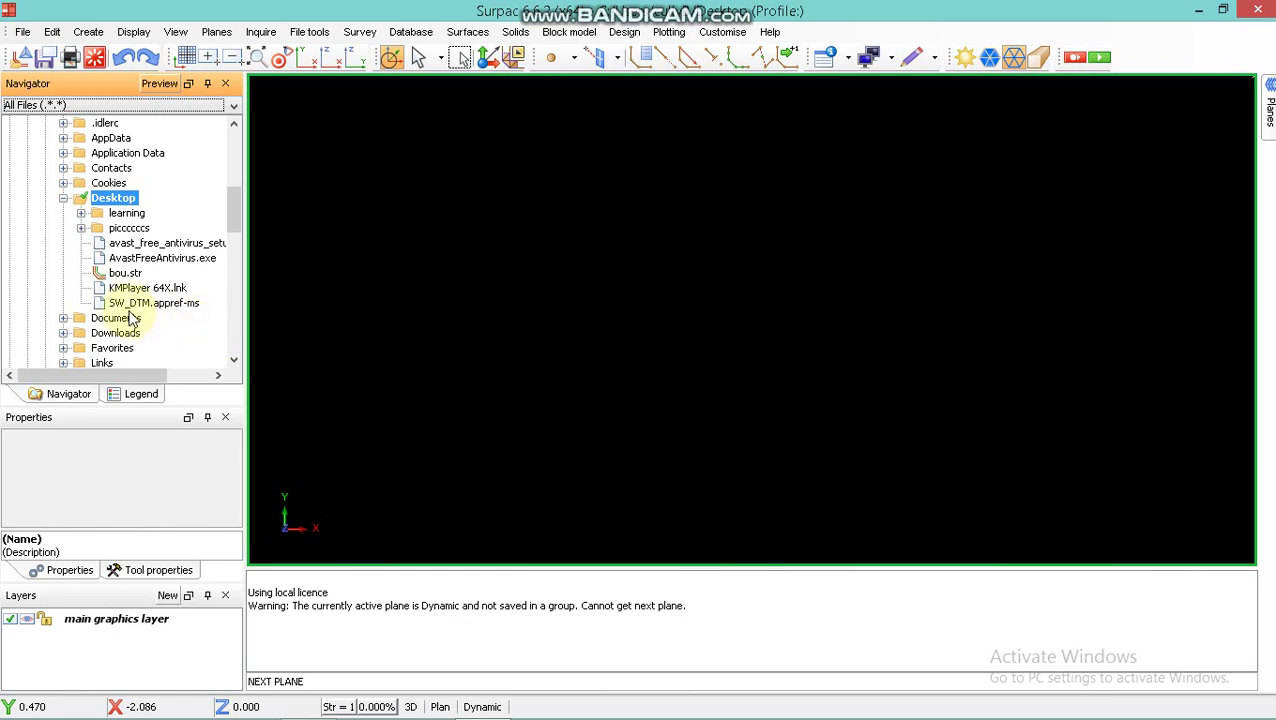
# Set the volume folder inside the Desktop's learning folder as the work directory
pyautogui.click(81, 213)
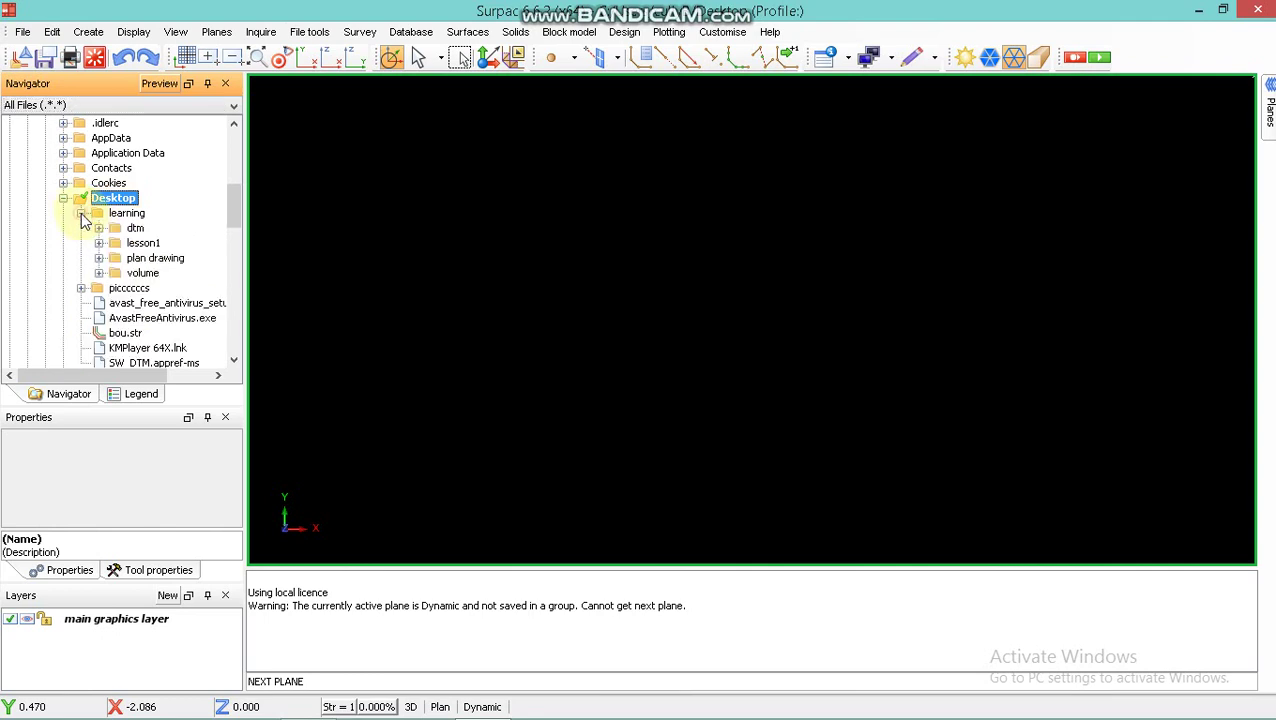
pyautogui.click(140, 274)
pyautogui.rightClick(141, 274)
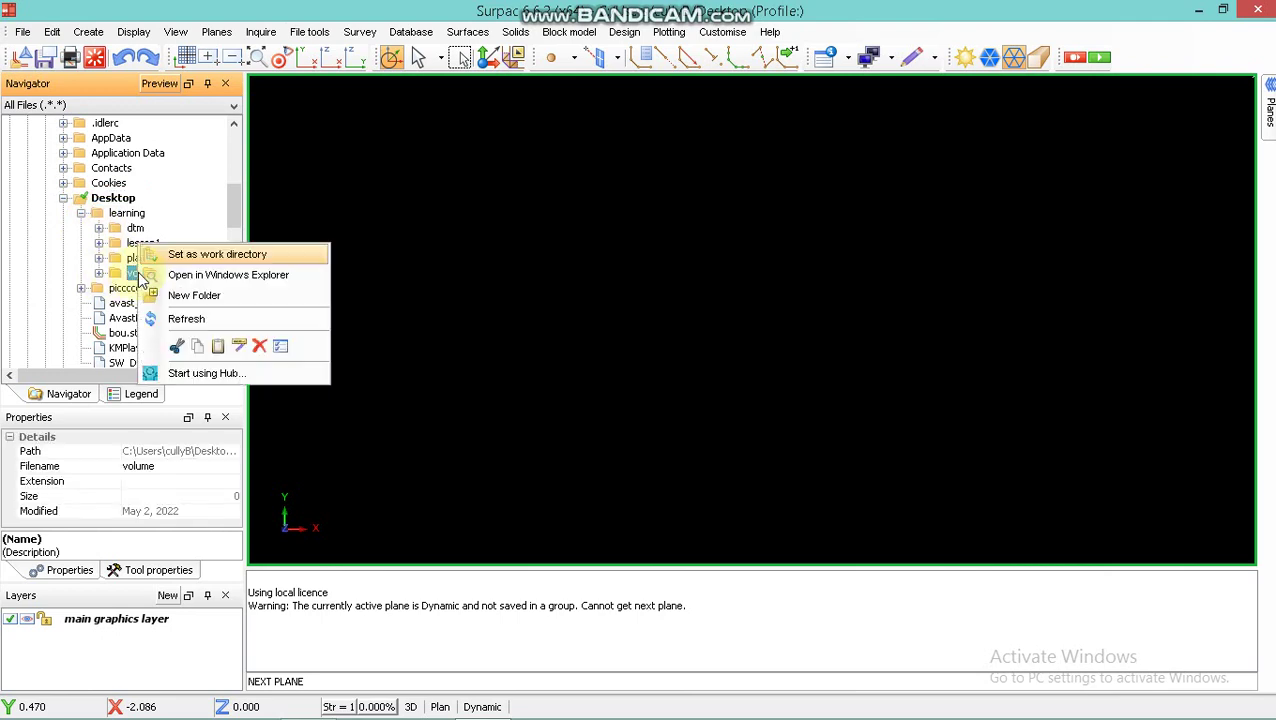
pyautogui.click(203, 256)
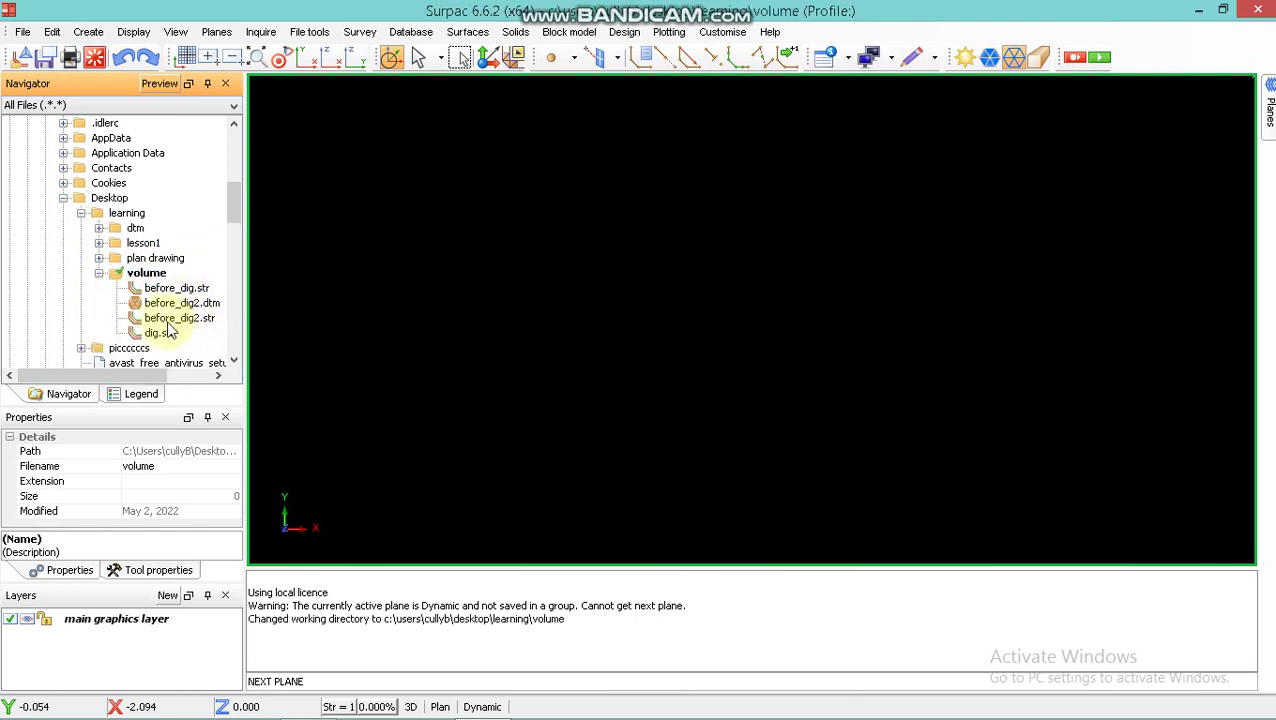
# Load the string files before_dig.str and dig.str into the graphics view
pyautogui.moveTo(165, 288); pyautogui.dragTo(535, 273)
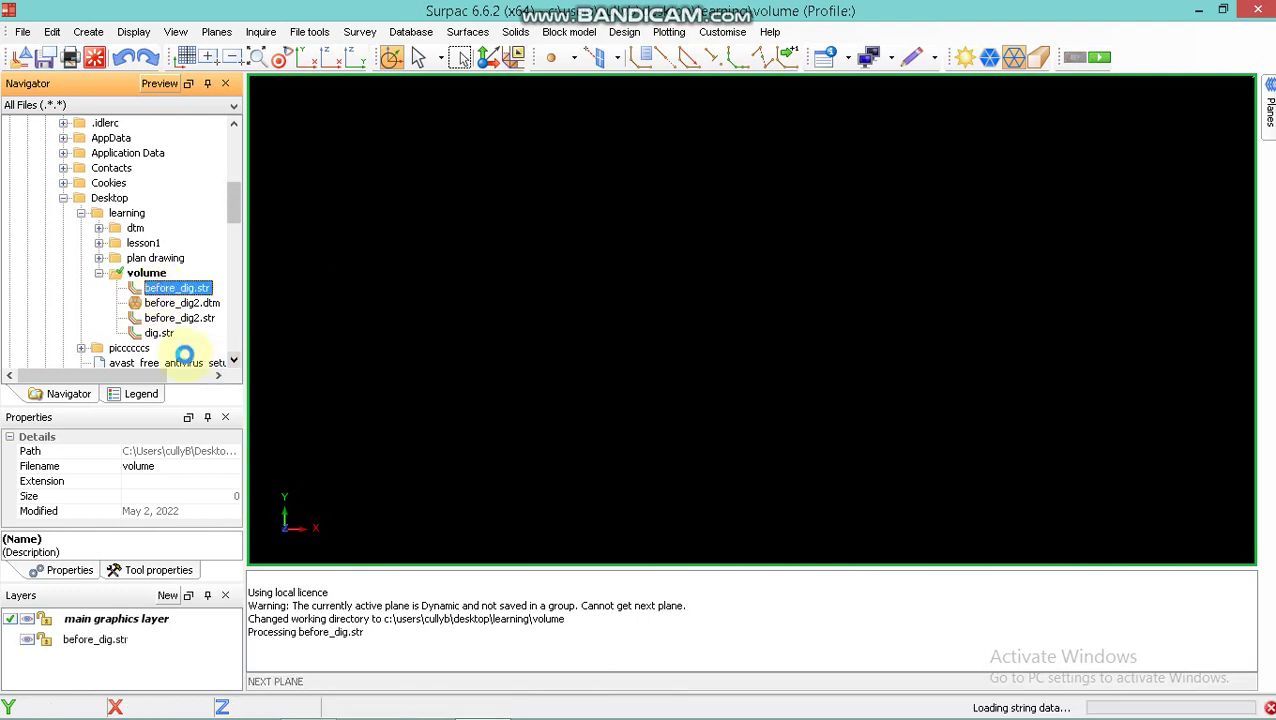
pyautogui.moveTo(165, 338)
pyautogui.mouseDown()
pyautogui.moveTo(507, 337)
pyautogui.moveTo(615, 322)
pyautogui.moveTo(604, 304)
pyautogui.mouseUp()
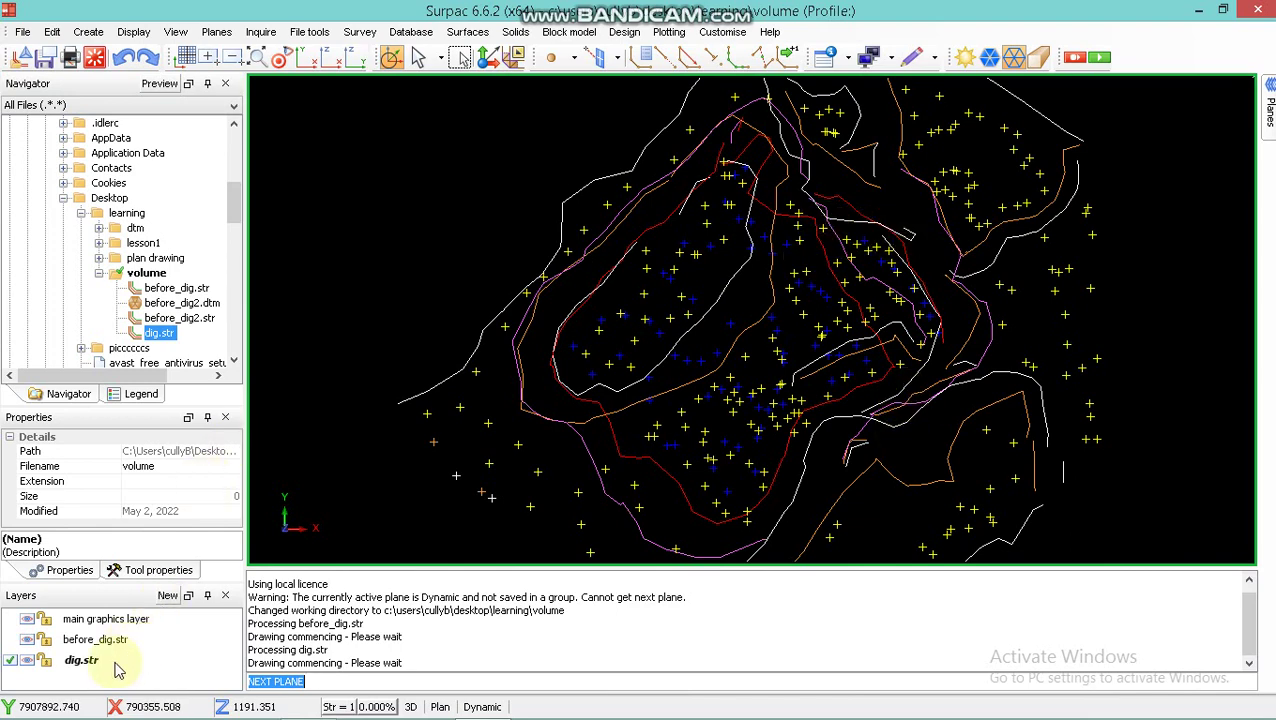
# Hide the before_dig.str layer and make dig.str the active layer
pyautogui.click(27, 643)
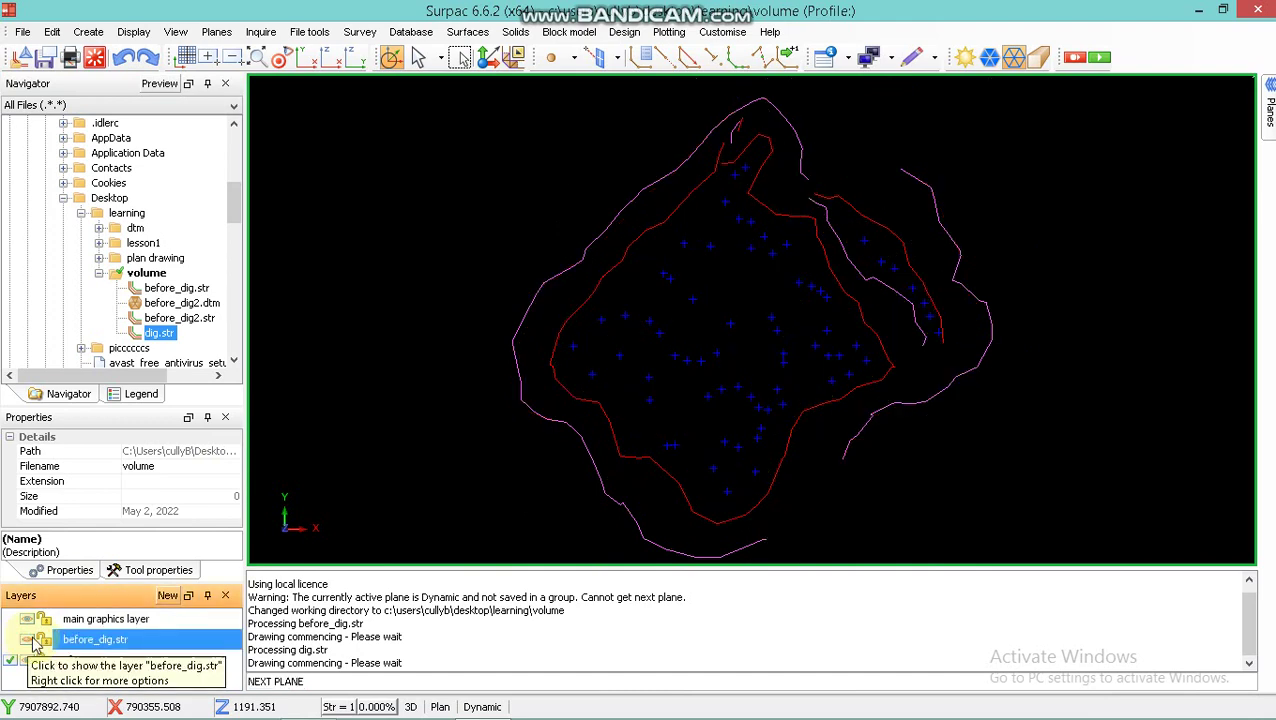
pyautogui.click(27, 643)
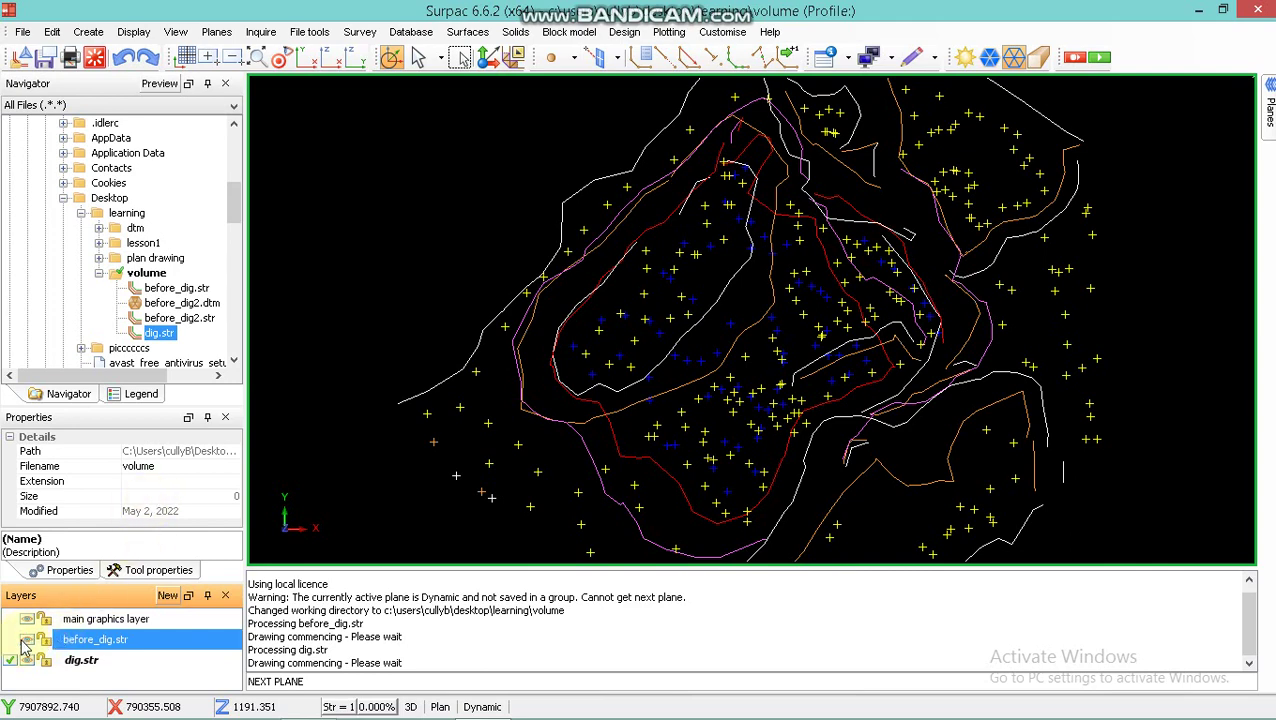
pyautogui.click(27, 642)
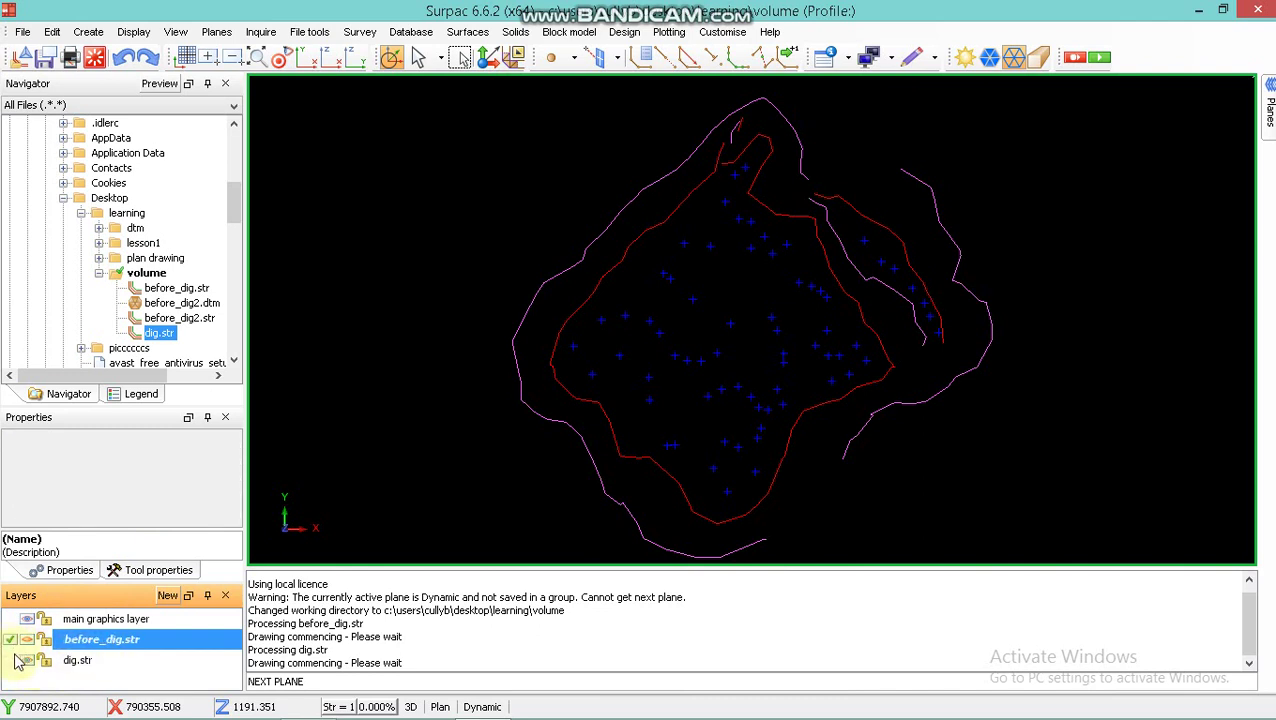
pyautogui.click(30, 662)
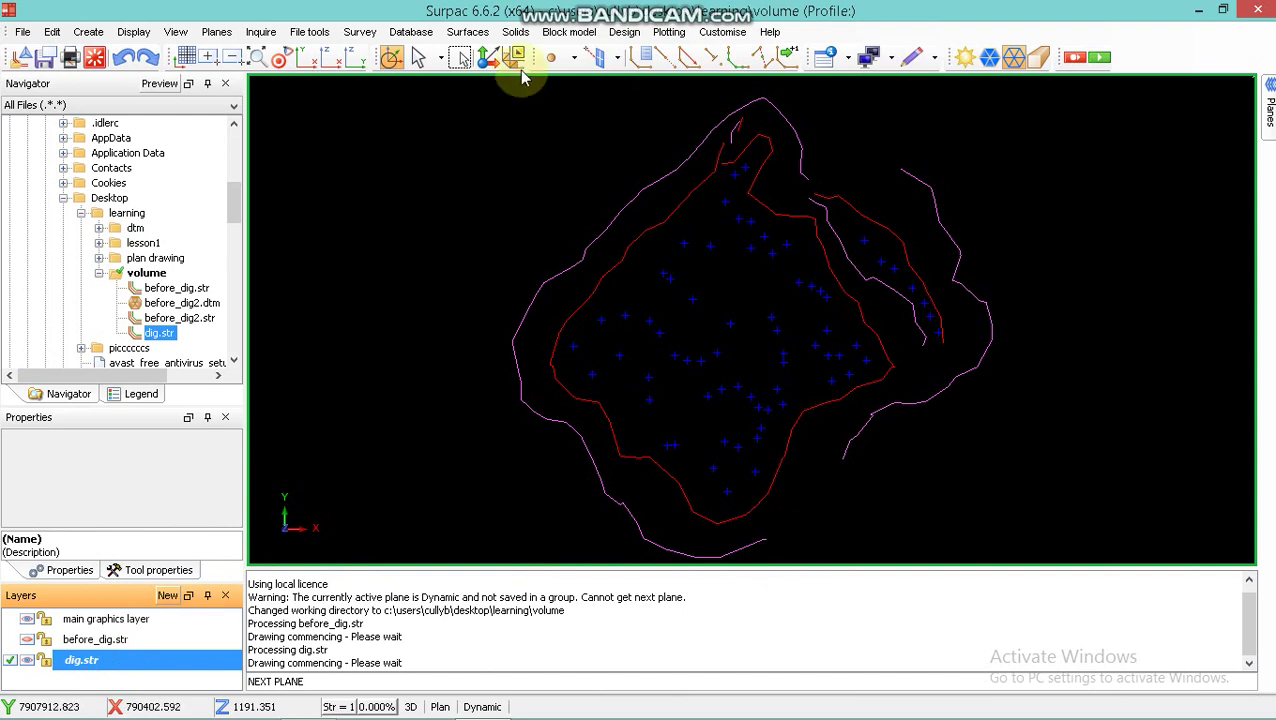
# Set the snap mode to Point and create a new layer named bout
pyautogui.click(598, 57)
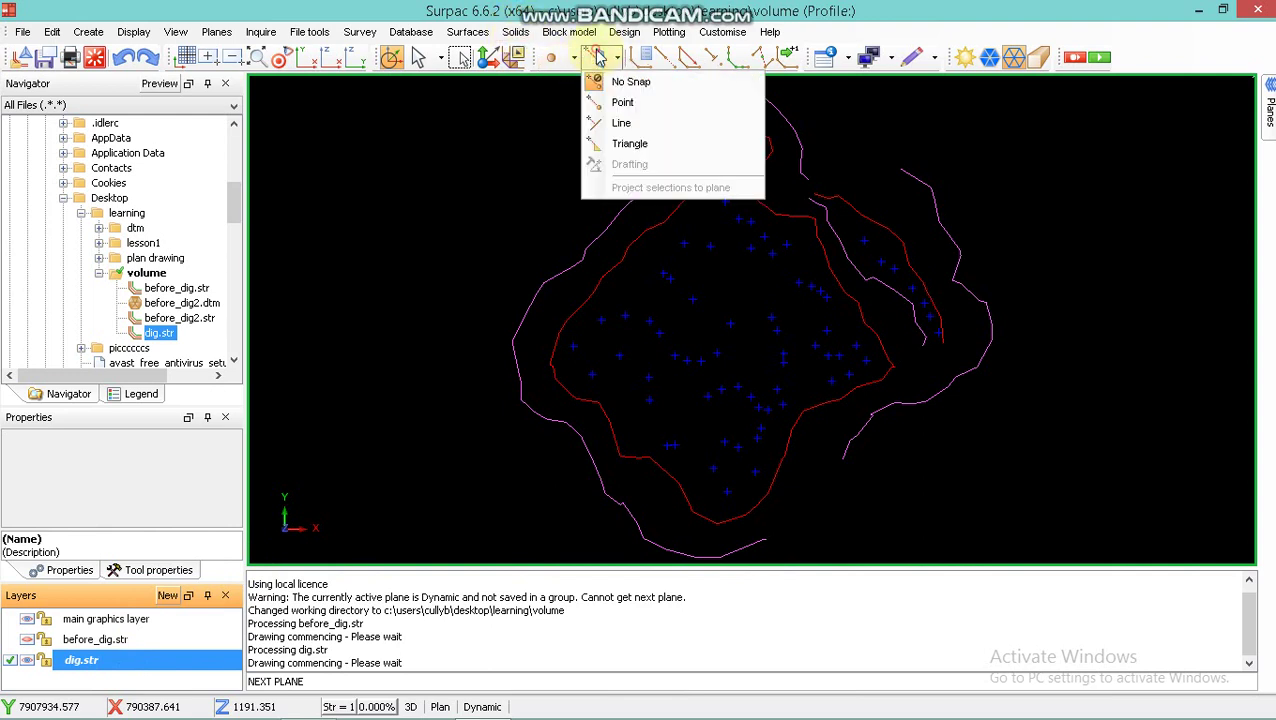
pyautogui.click(621, 104)
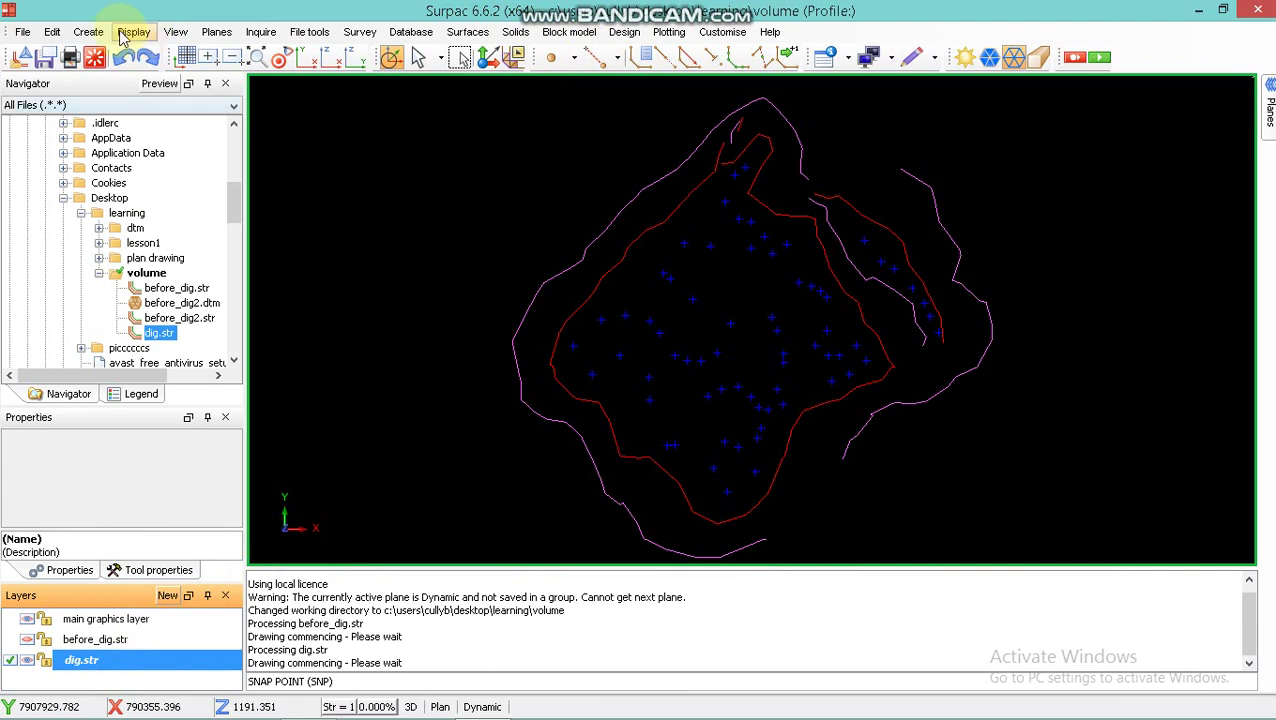
pyautogui.click(167, 596)
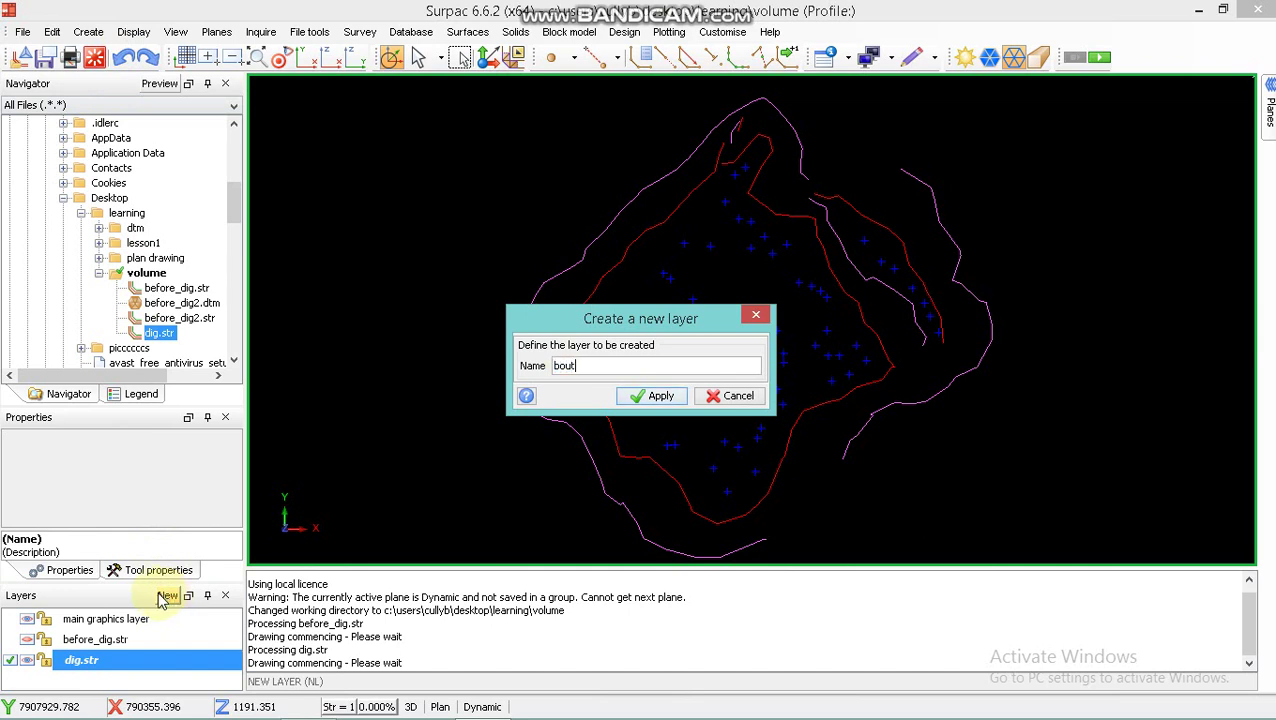
pyautogui.click(660, 395)
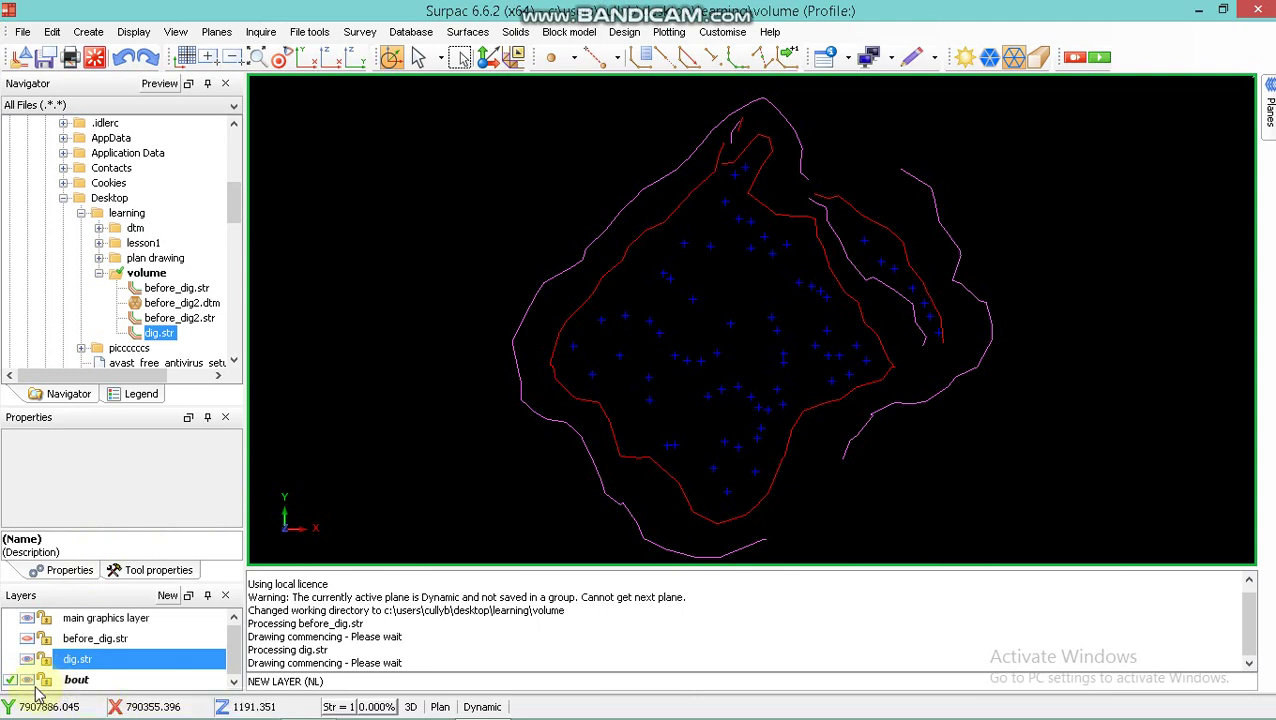
# Set the digitiser string number to 8, using the description of the selected point
pyautogui.click(88, 32)
pyautogui.moveTo(250, 117)
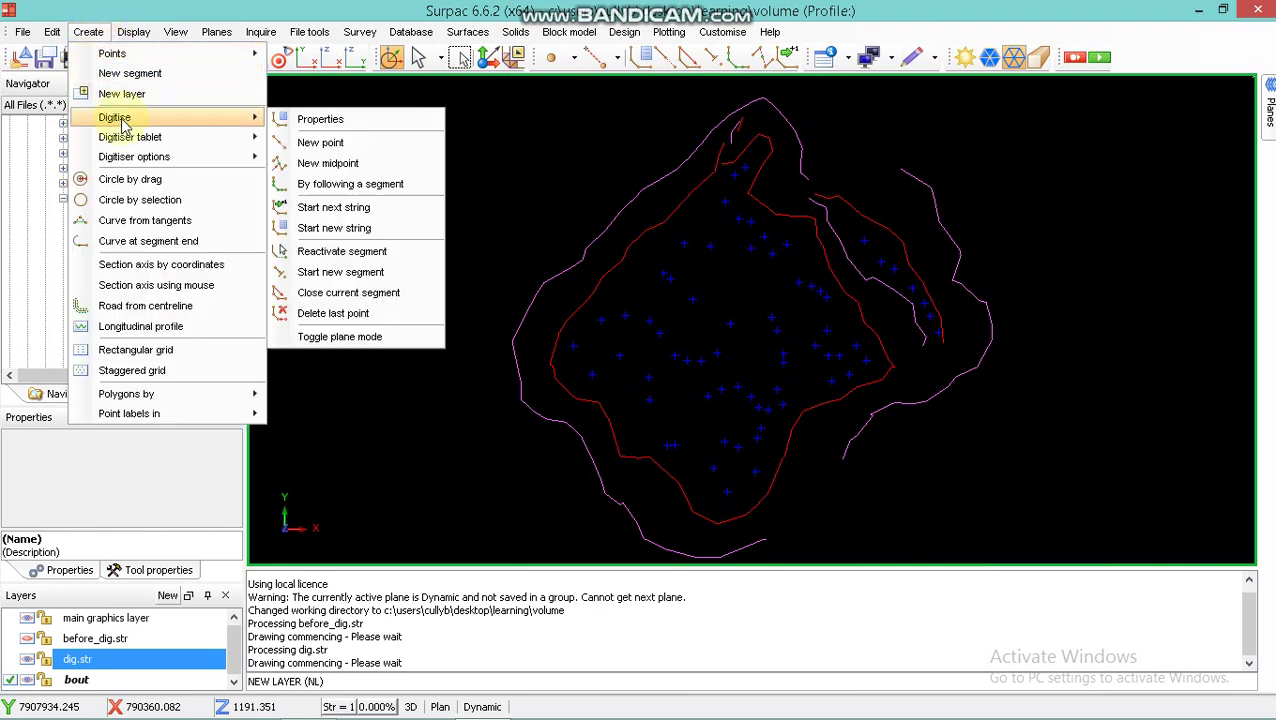
pyautogui.click(322, 120)
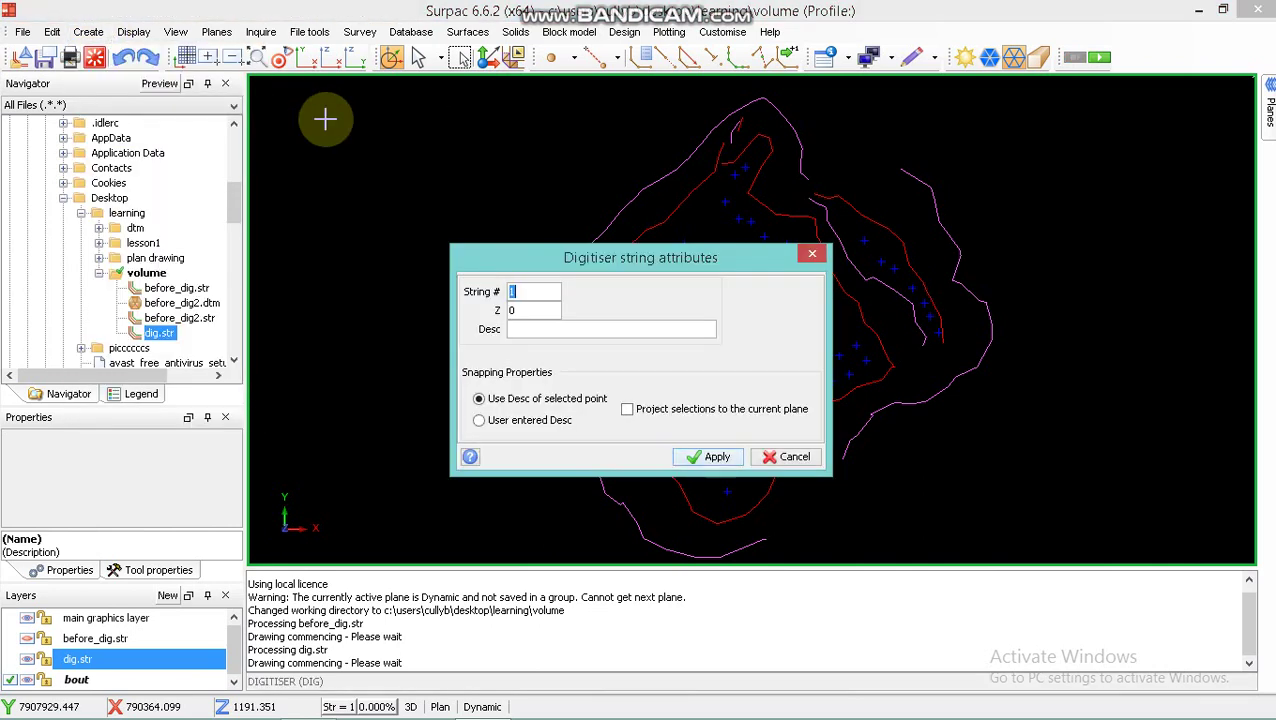
pyautogui.click(712, 457)
# Digitise new boundary points from the outer purple line's southeastern open end, across the gap and along the pit's southern edge
pyautogui.click(88, 32)
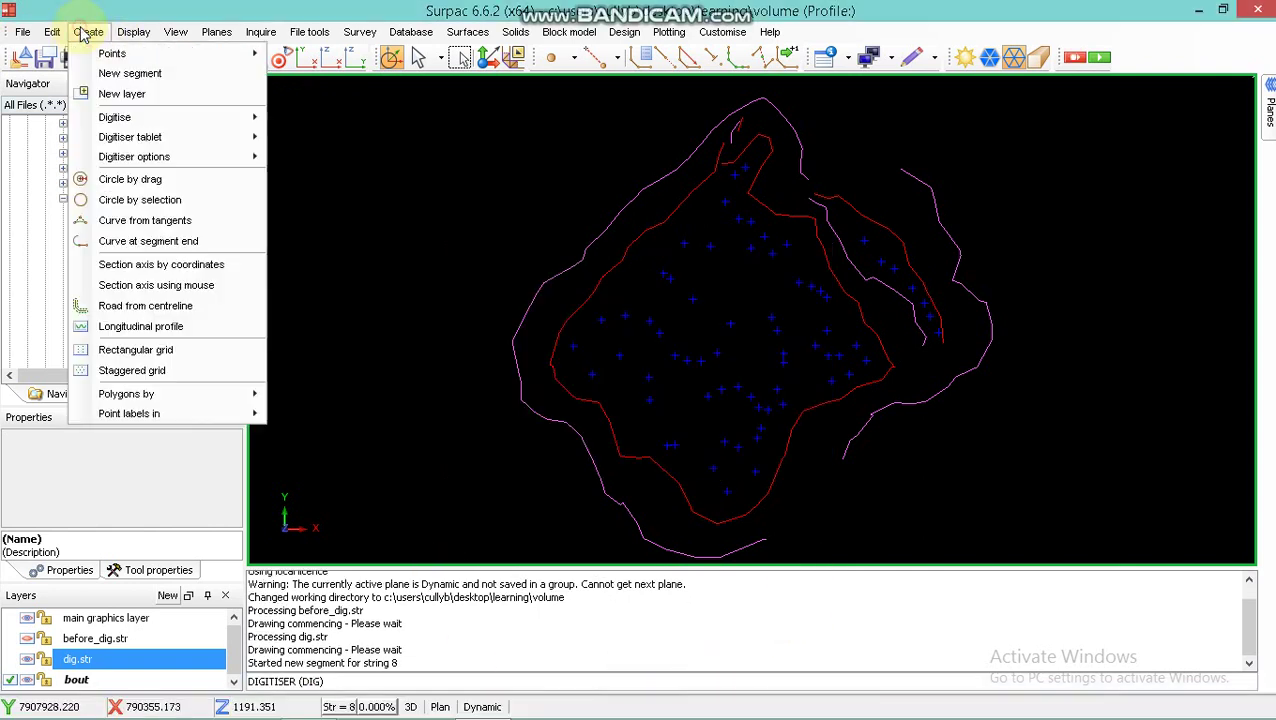
pyautogui.moveTo(113, 122)
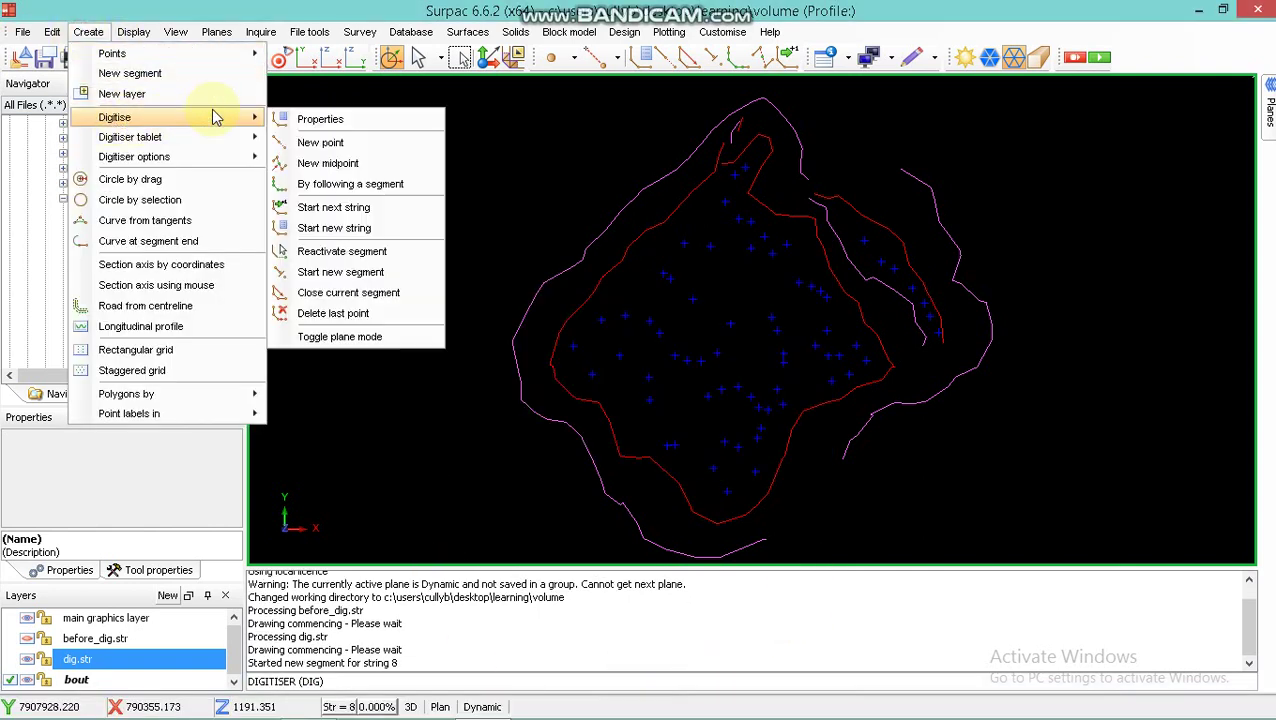
pyautogui.click(333, 140)
pyautogui.scroll(-2, 732, 316)
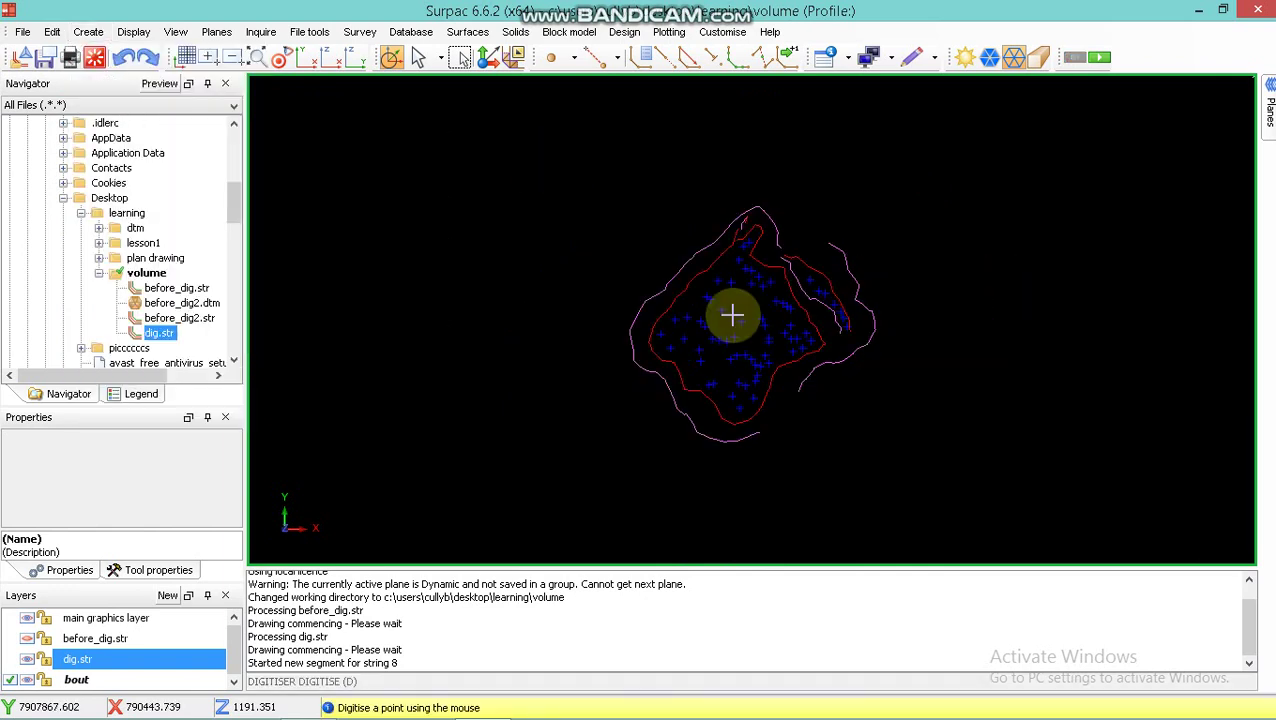
pyautogui.scroll(3, 732, 316)
pyautogui.click(728, 301)
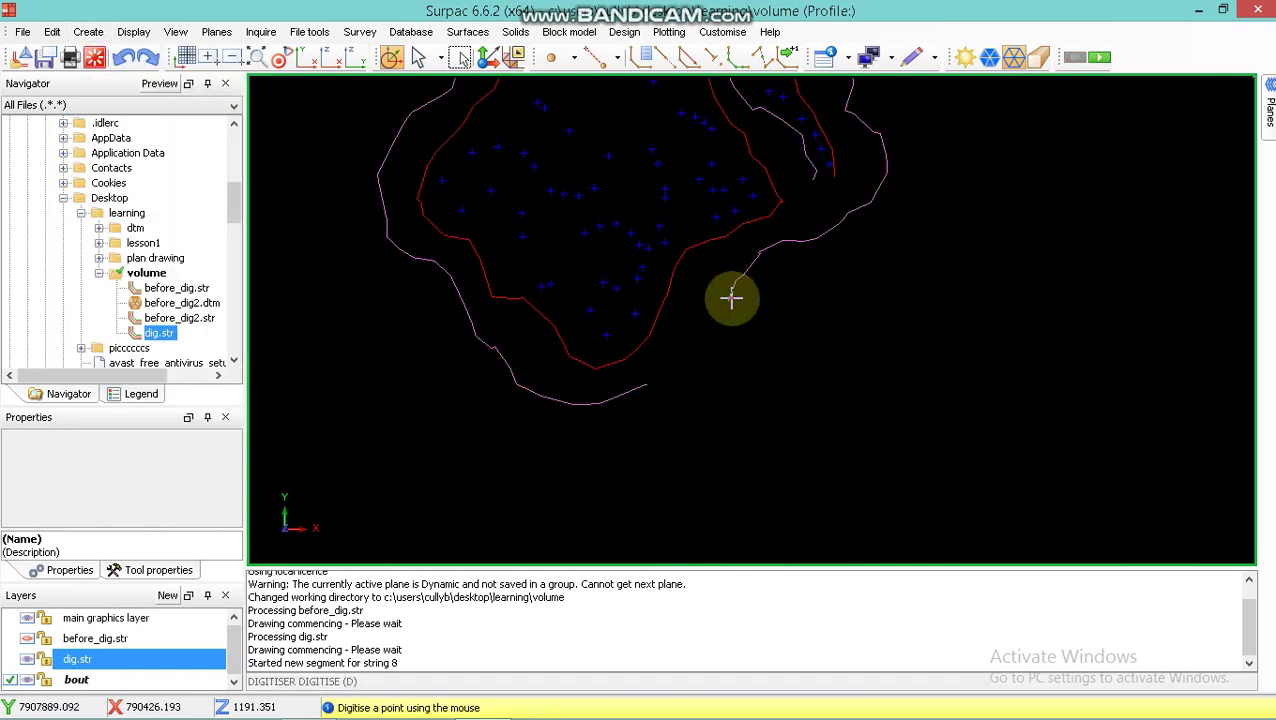
pyautogui.click(647, 387)
pyautogui.click(624, 394)
pyautogui.click(598, 404)
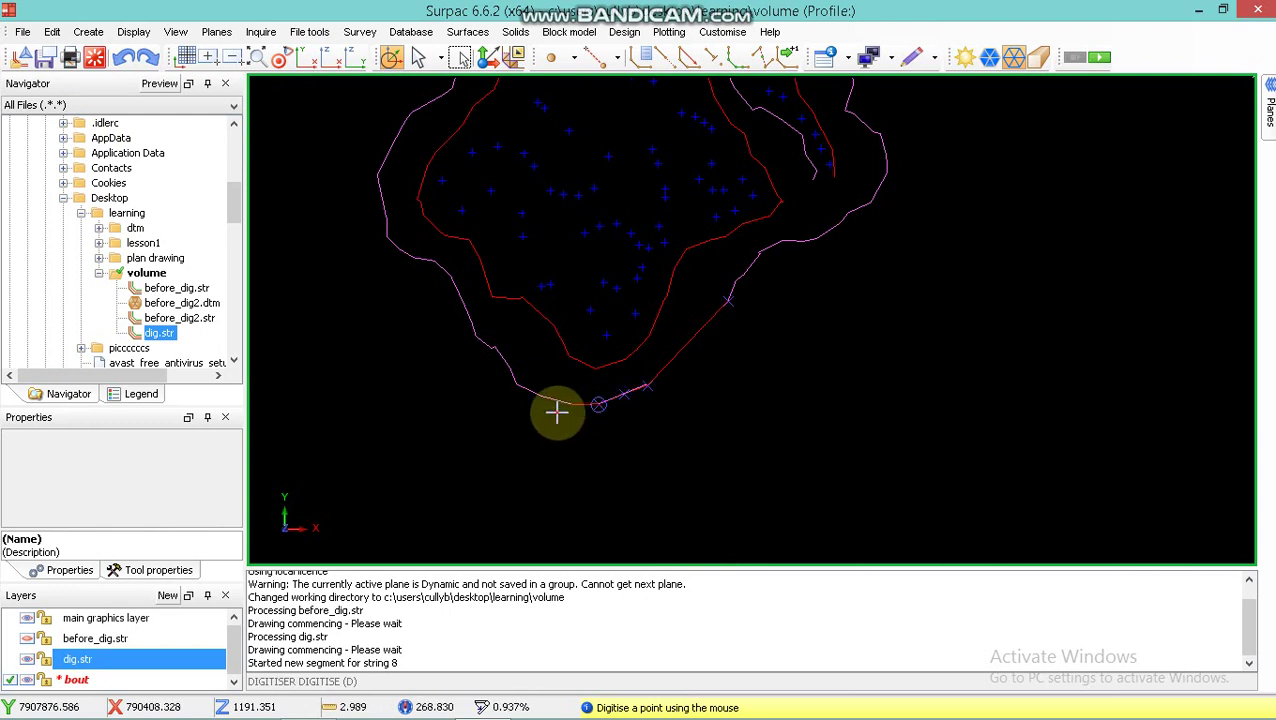
pyautogui.click(572, 404)
pyautogui.click(541, 397)
pyautogui.click(511, 371)
pyautogui.click(493, 350)
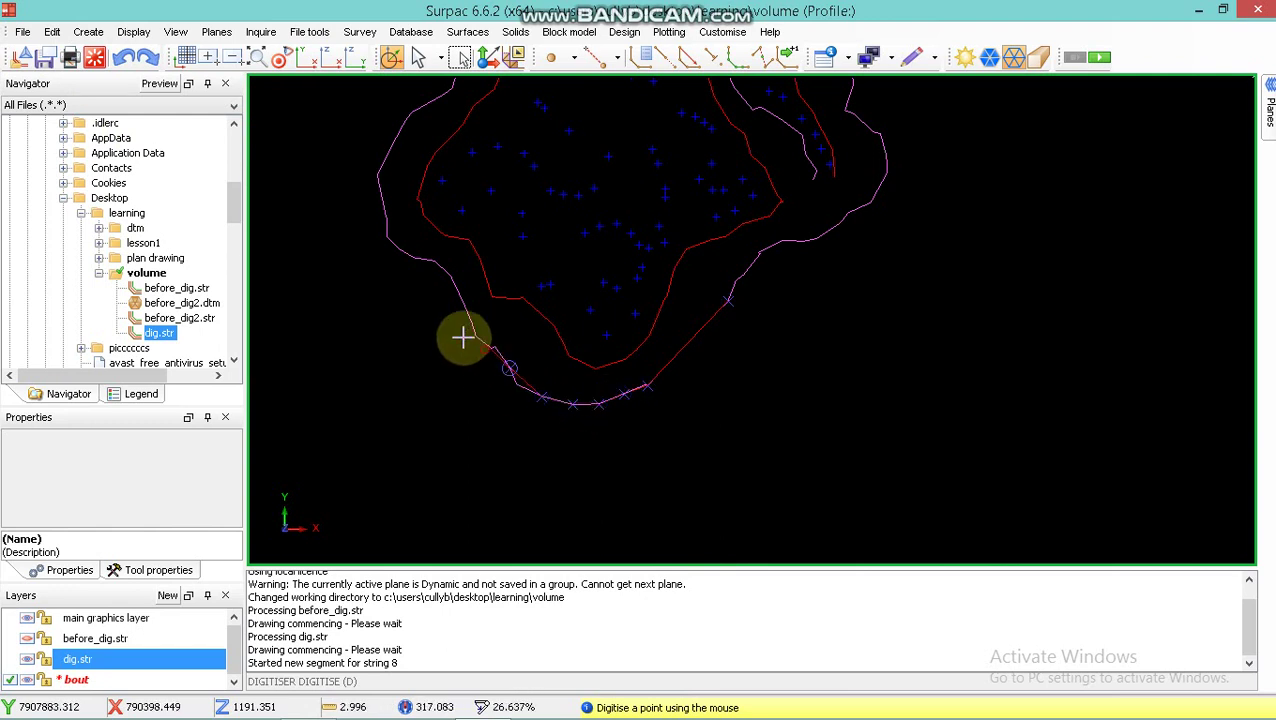
# Continue the digitised boundary point by point northward along the outer purple line on the pit's western side
pyautogui.click(475, 335)
pyautogui.click(463, 303)
pyautogui.click(452, 279)
pyautogui.click(435, 262)
pyautogui.click(414, 257)
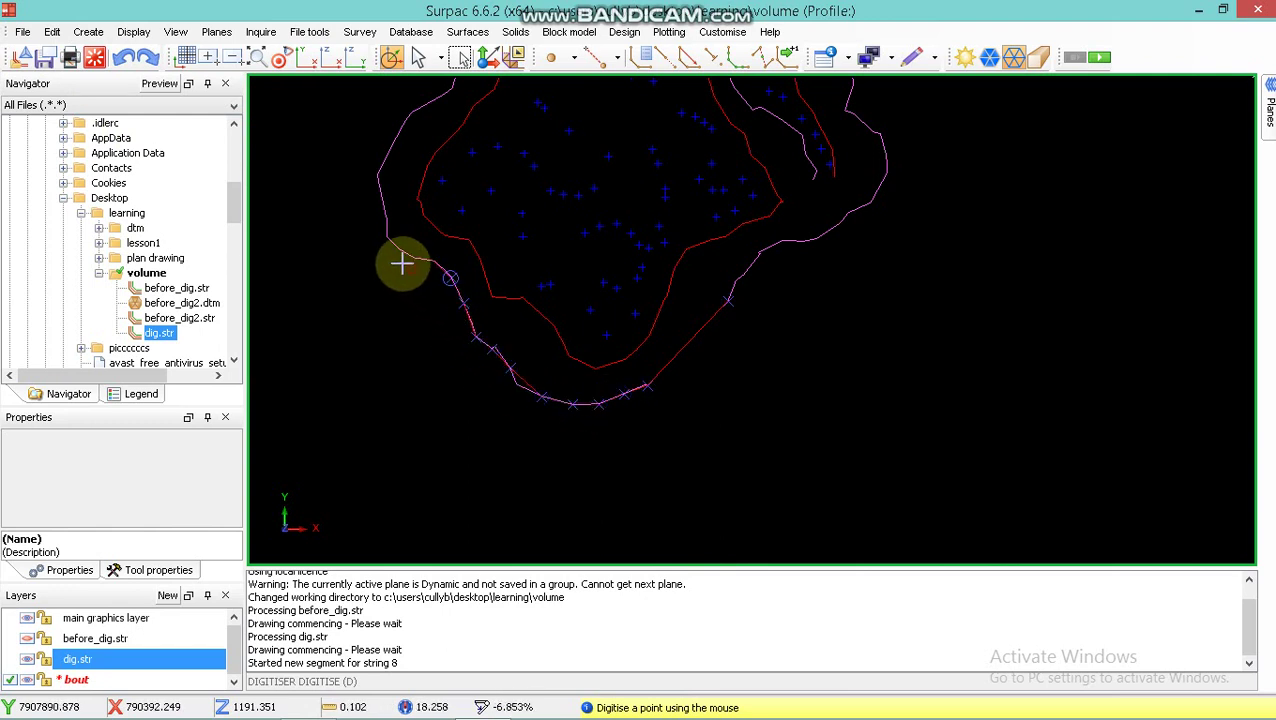
pyautogui.click(399, 248)
pyautogui.click(387, 217)
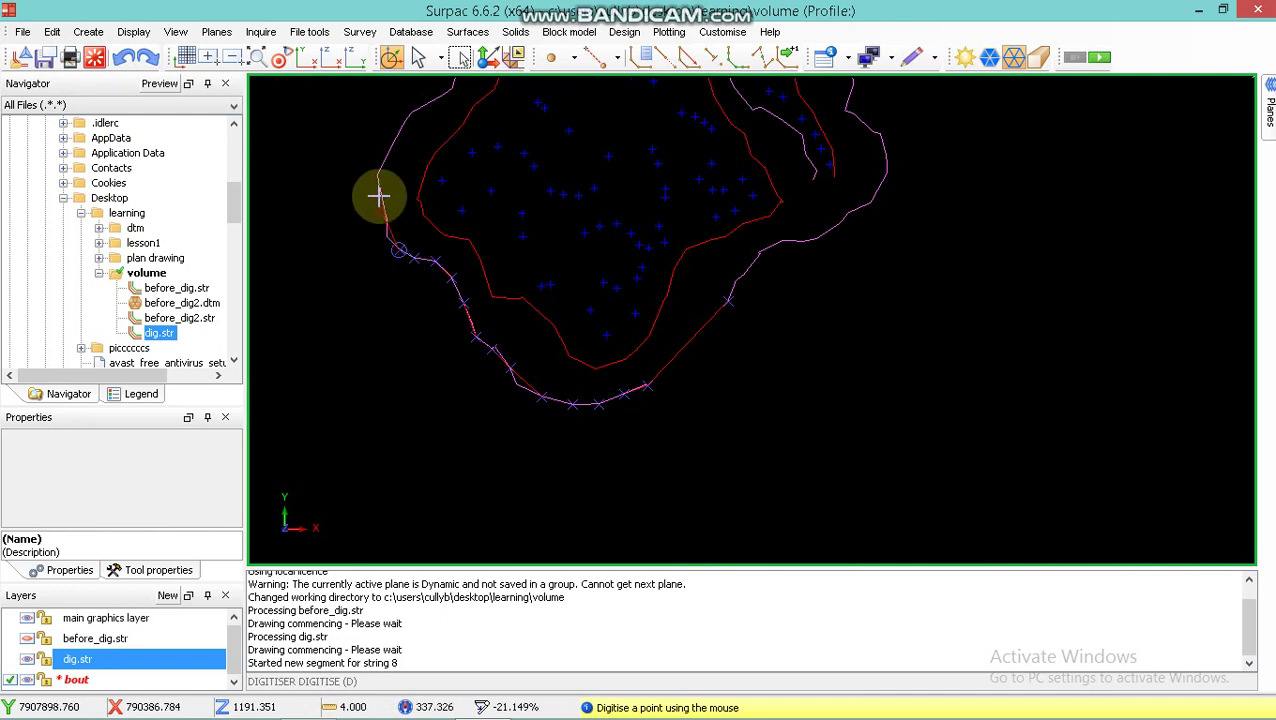
pyautogui.click(377, 175)
pyautogui.click(392, 147)
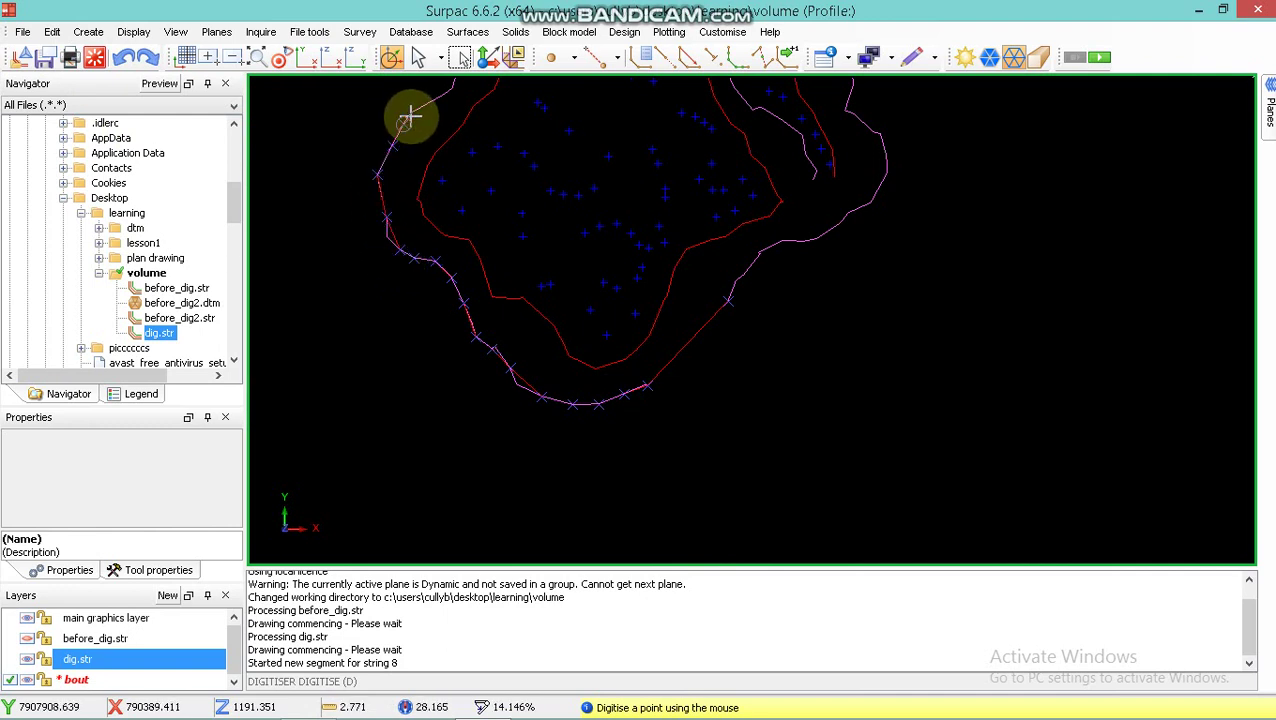
pyautogui.scroll(-1, 510, 194)
pyautogui.scroll(2, 510, 193)
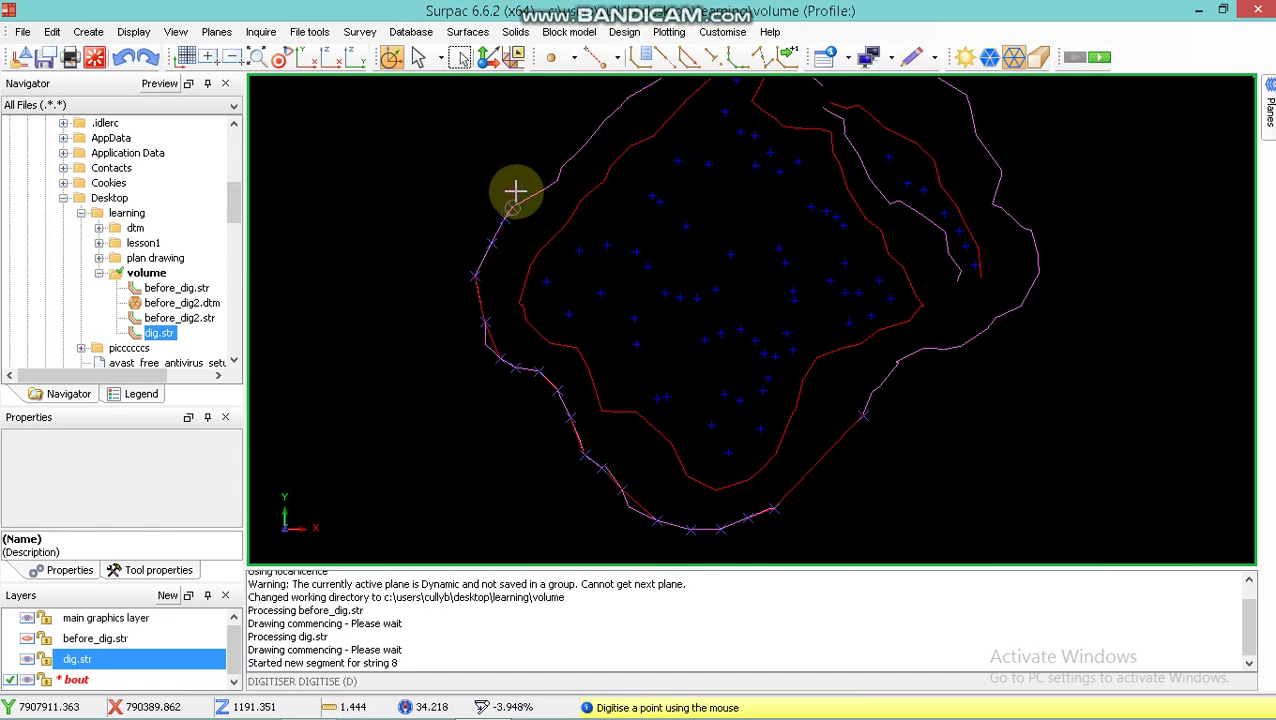
pyautogui.click(548, 186)
pyautogui.click(561, 168)
pyautogui.click(584, 146)
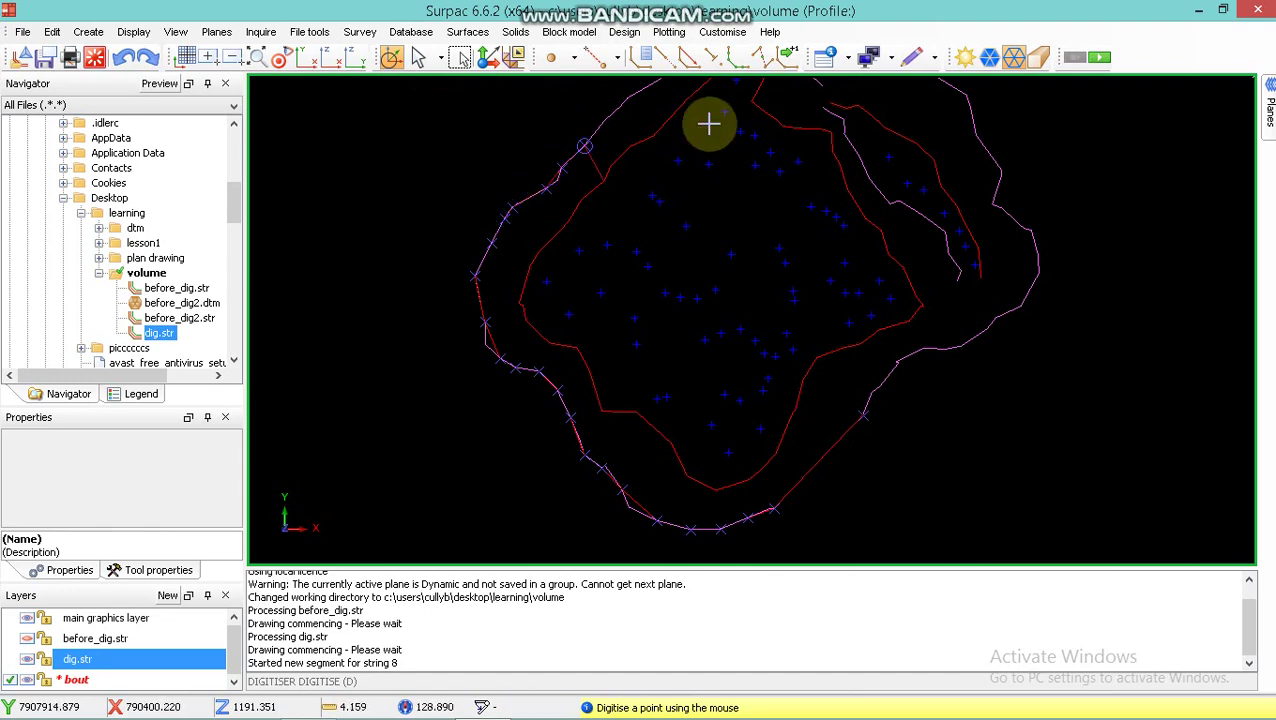
# Continue the boundary around the pit's northern tip to the end of the outer purple line just east of it
pyautogui.scroll(1, 660, 175)
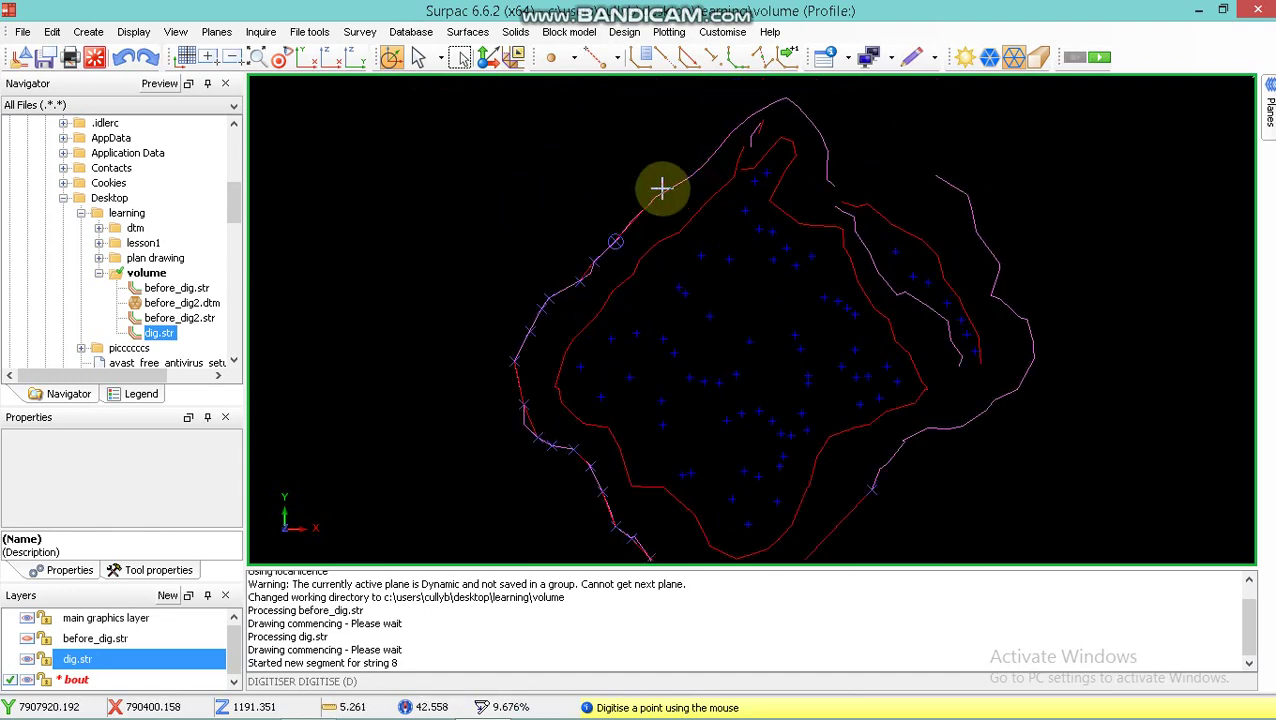
pyautogui.click(691, 177)
pyautogui.click(721, 147)
pyautogui.click(741, 131)
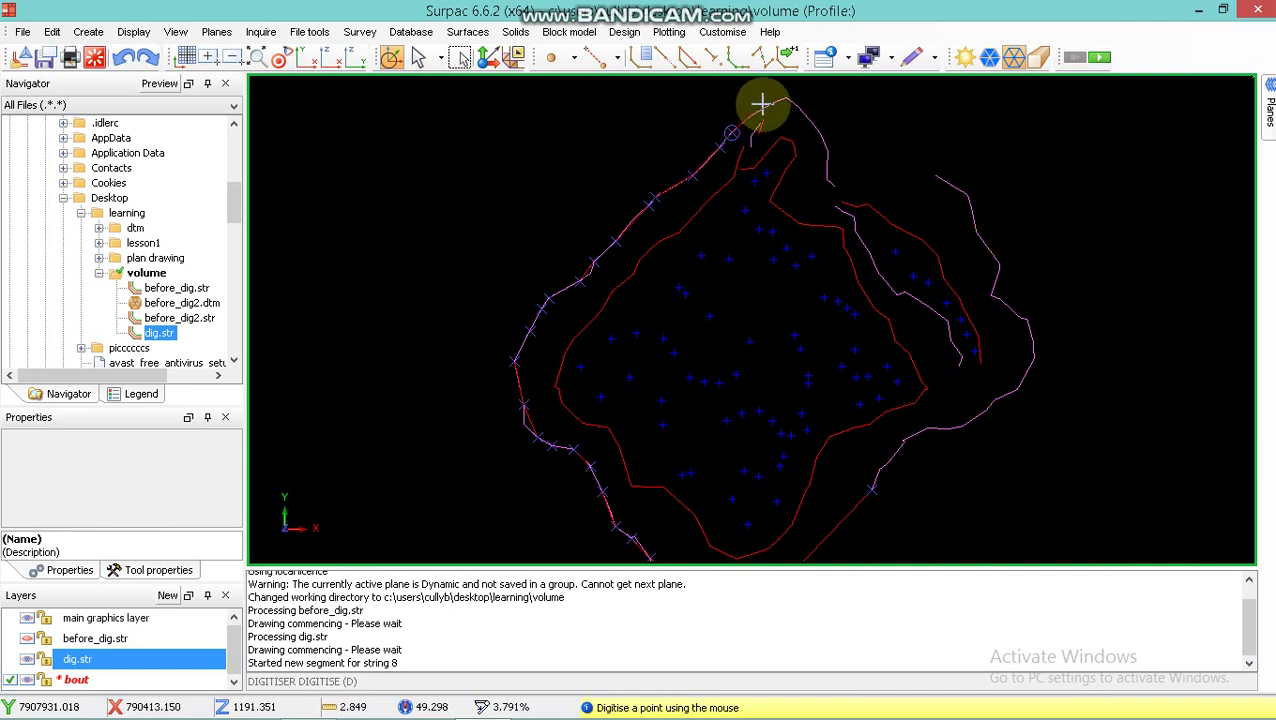
pyautogui.click(783, 98)
pyautogui.click(815, 127)
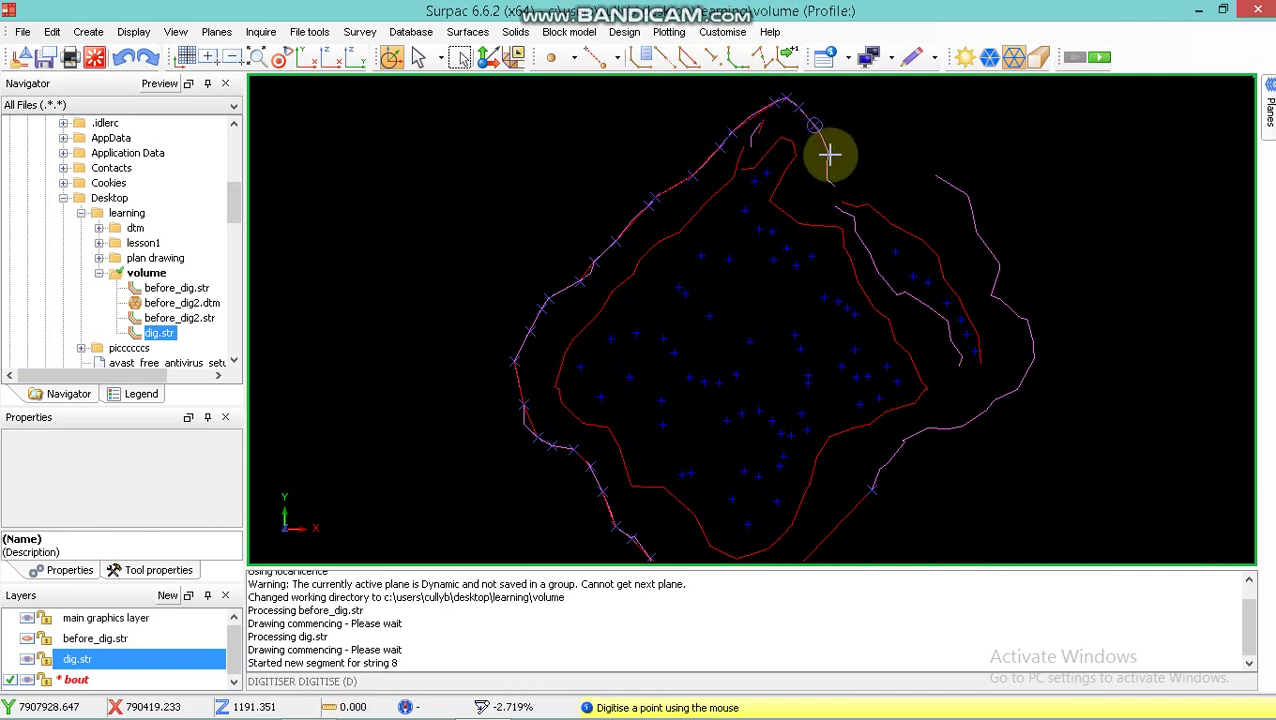
pyautogui.click(828, 153)
pyautogui.click(827, 176)
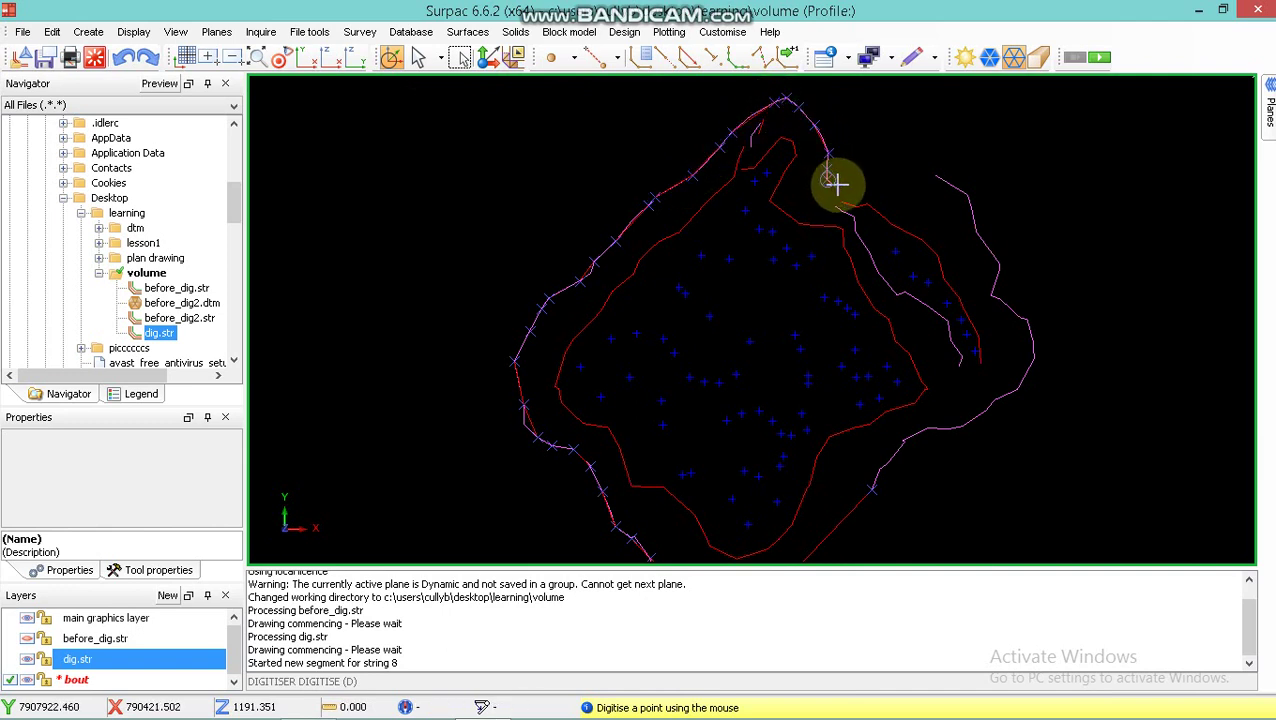
pyautogui.click(834, 186)
# Continue the boundary across the northeastern gap and along the outer purple line to the pit's easternmost edge
pyautogui.click(934, 177)
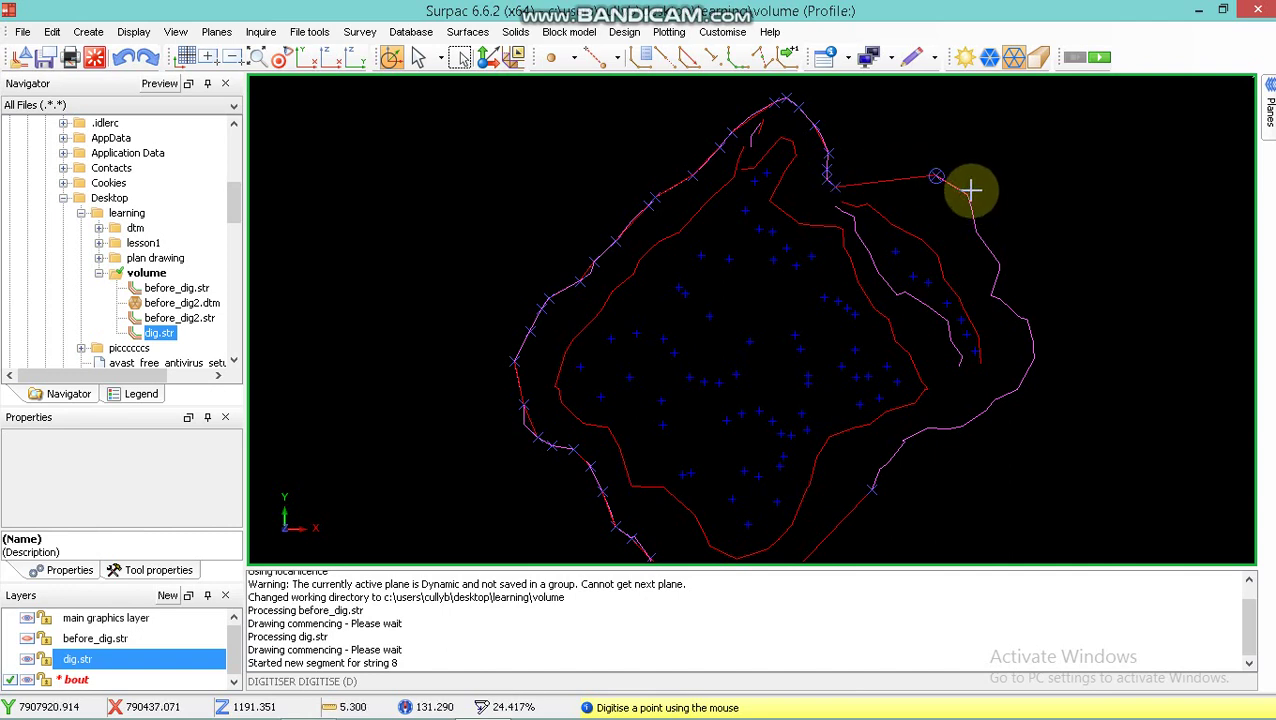
pyautogui.click(967, 196)
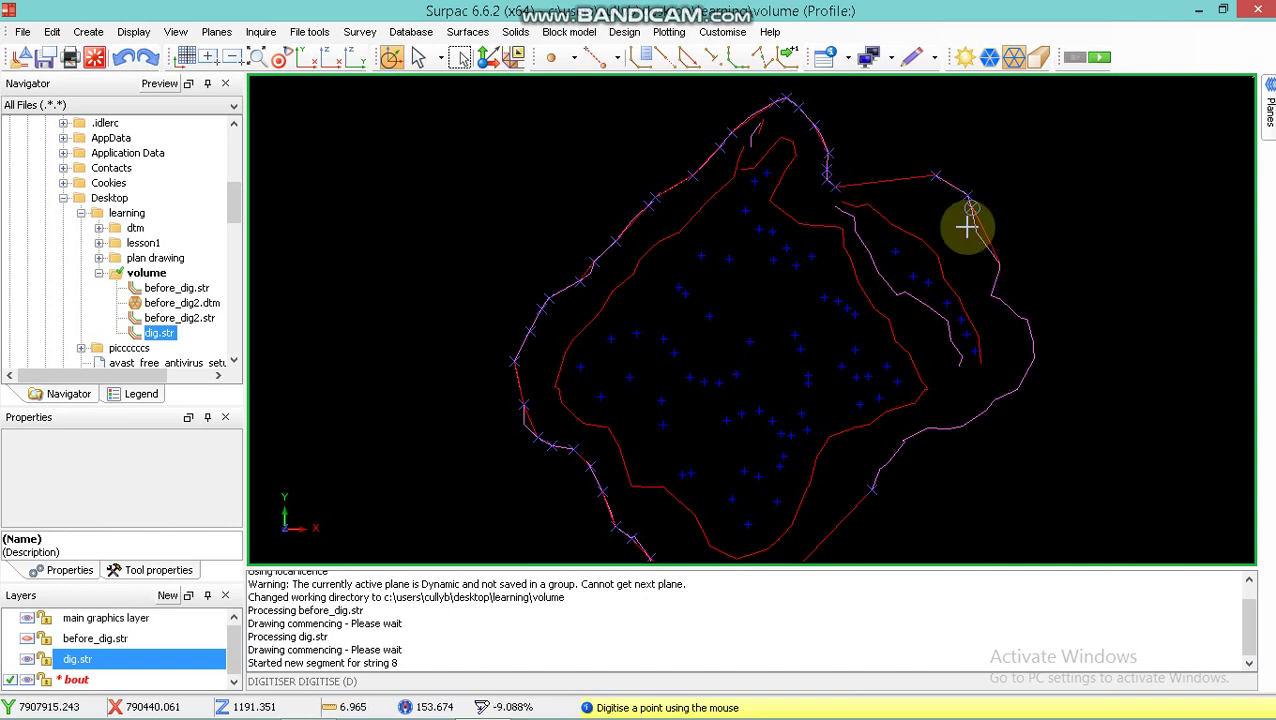
pyautogui.click(970, 207)
pyautogui.click(979, 234)
pyautogui.click(999, 268)
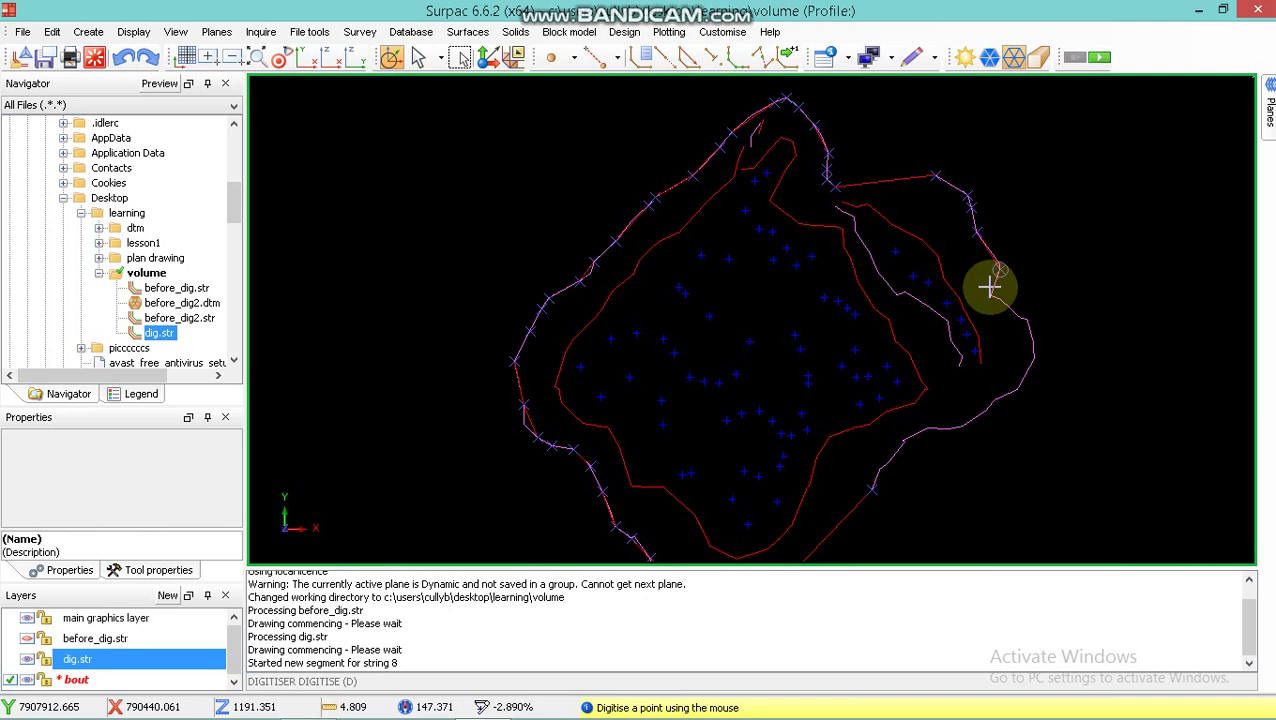
pyautogui.click(1021, 318)
pyautogui.click(1033, 339)
pyautogui.click(1034, 359)
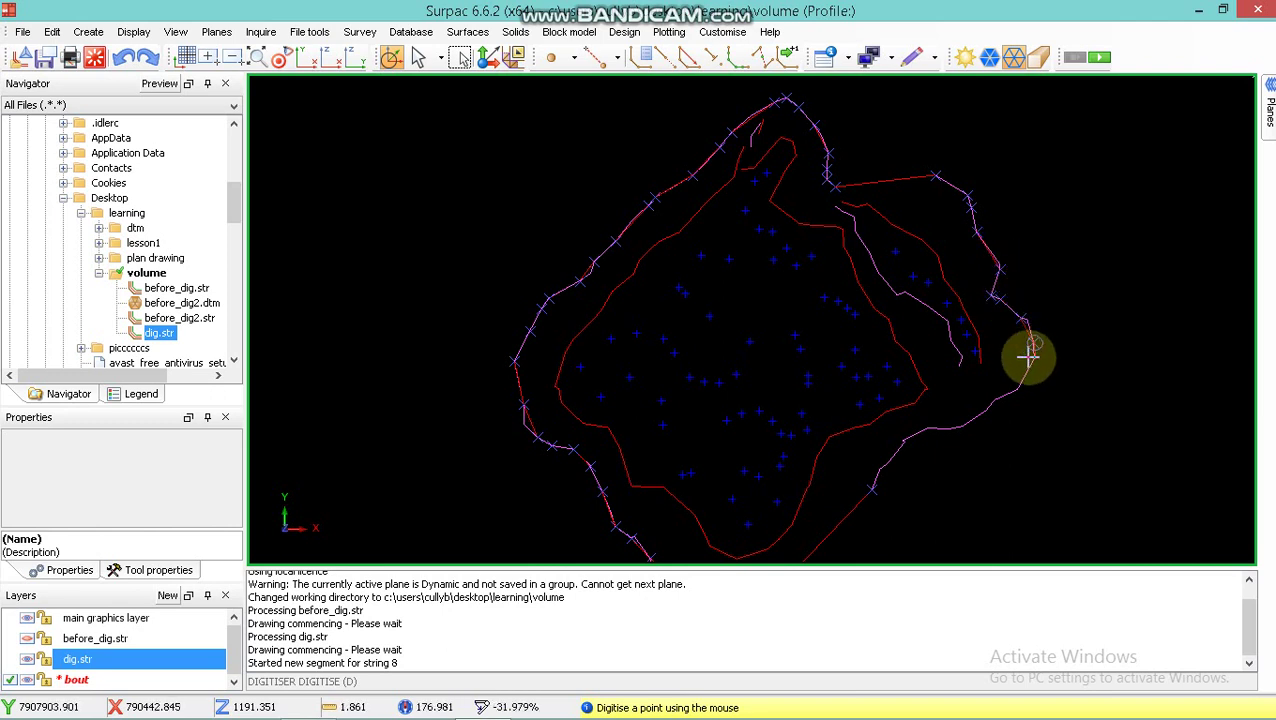
# Continue the boundary southwest along the outer purple line to the last bend before its starting point
pyautogui.click(1017, 388)
pyautogui.click(989, 408)
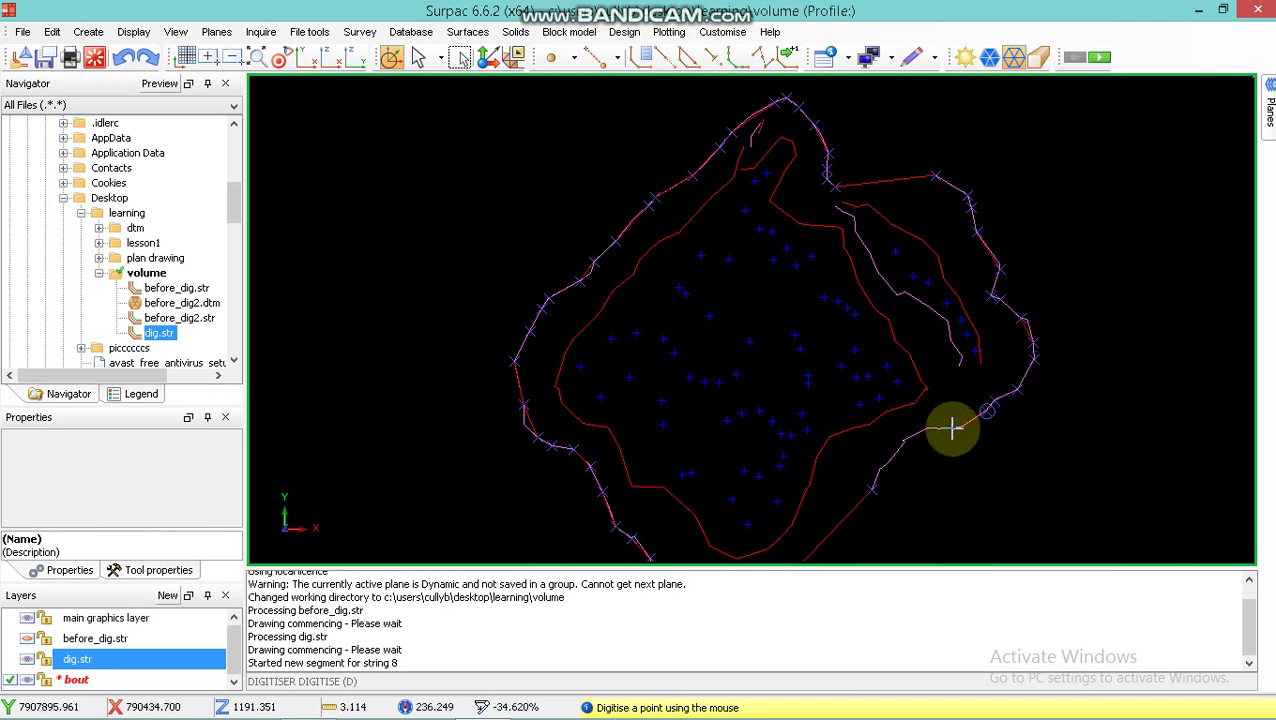
pyautogui.click(950, 430)
pyautogui.click(929, 428)
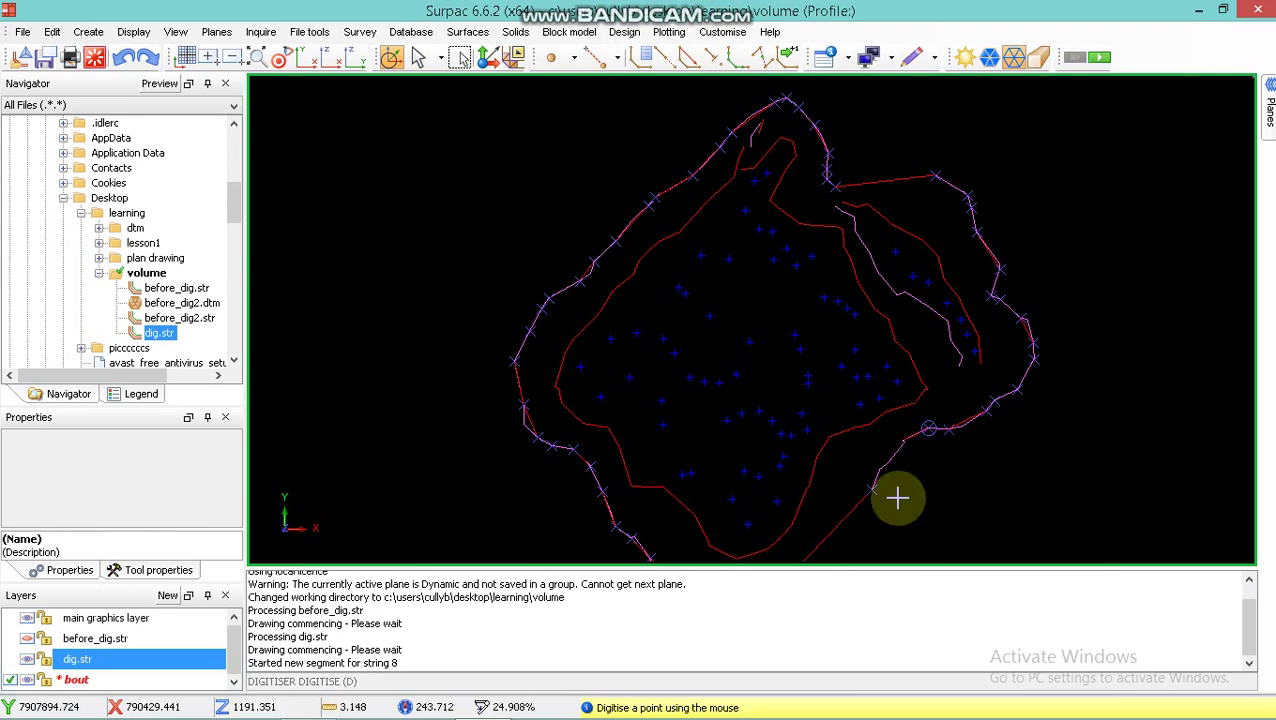
pyautogui.scroll(-1, 795, 253)
pyautogui.scroll(4, 795, 253)
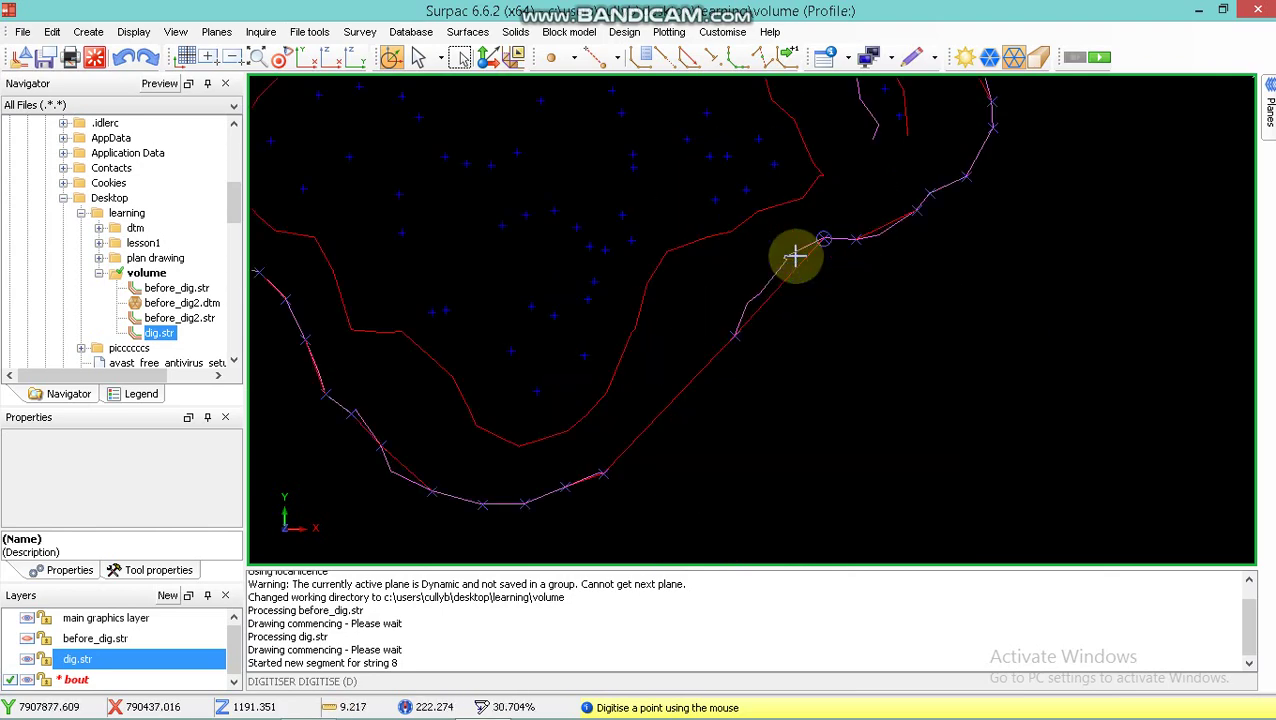
pyautogui.click(749, 302)
pyautogui.scroll(1, 750, 365)
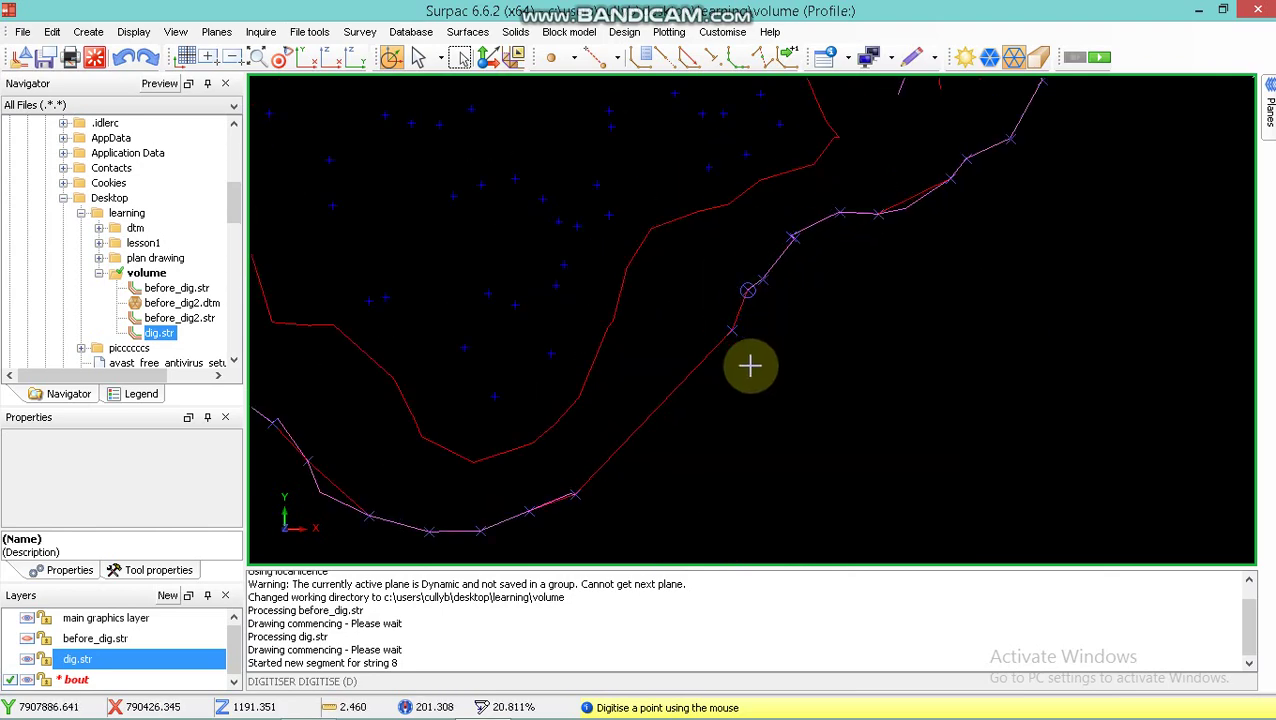
# Close the digitised boundary segment back to its starting point on the southeastern side
pyautogui.scroll(2, 750, 365)
pyautogui.scroll(1, 749, 313)
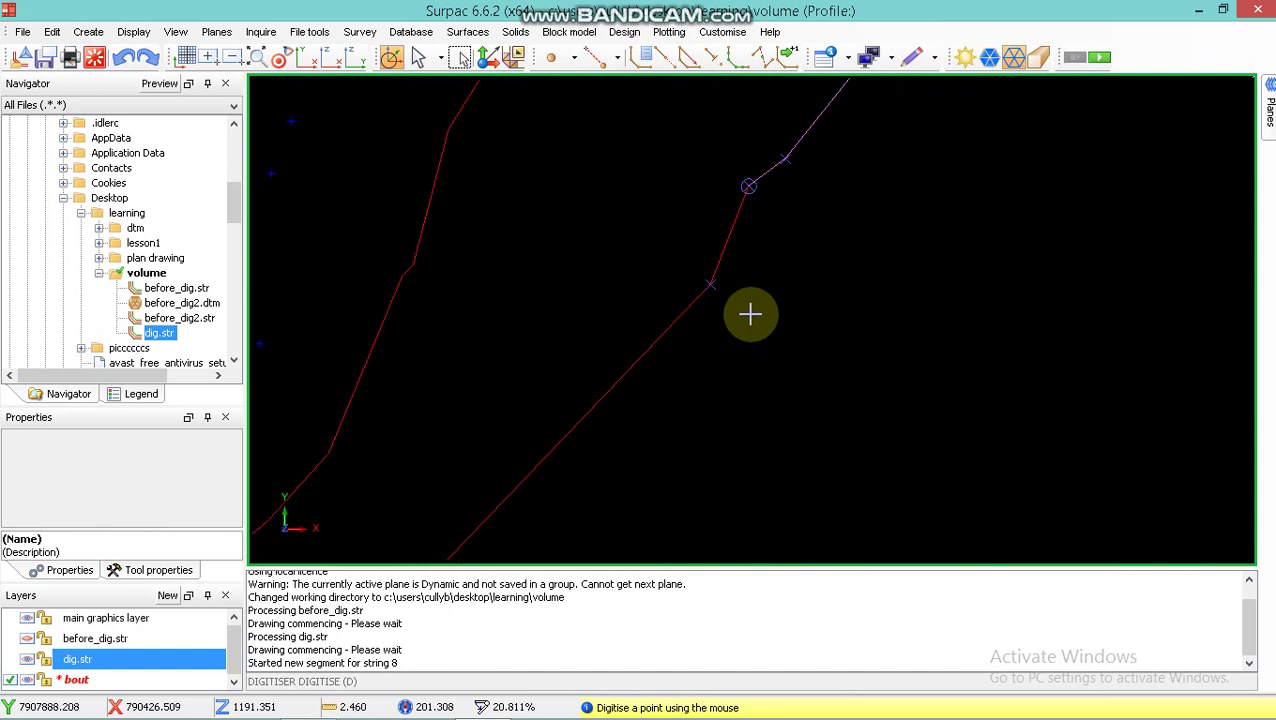
pyautogui.click(692, 70)
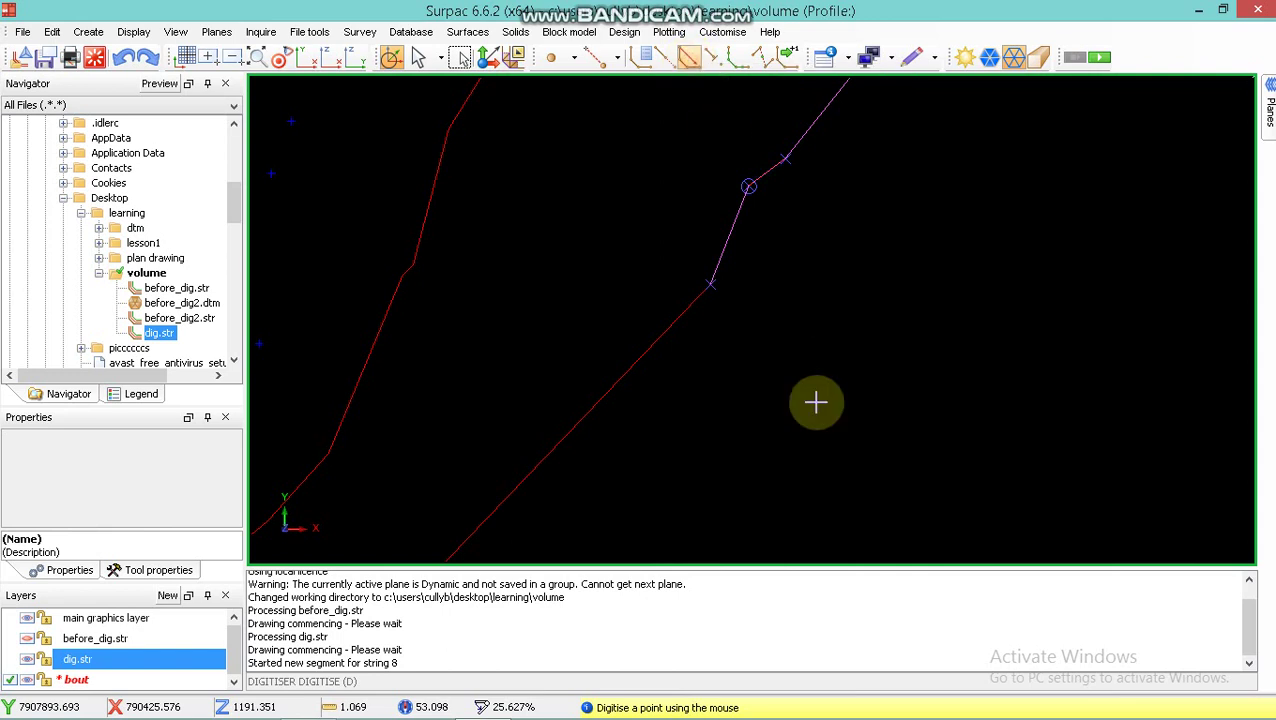
pyautogui.scroll(-1, 718, 324)
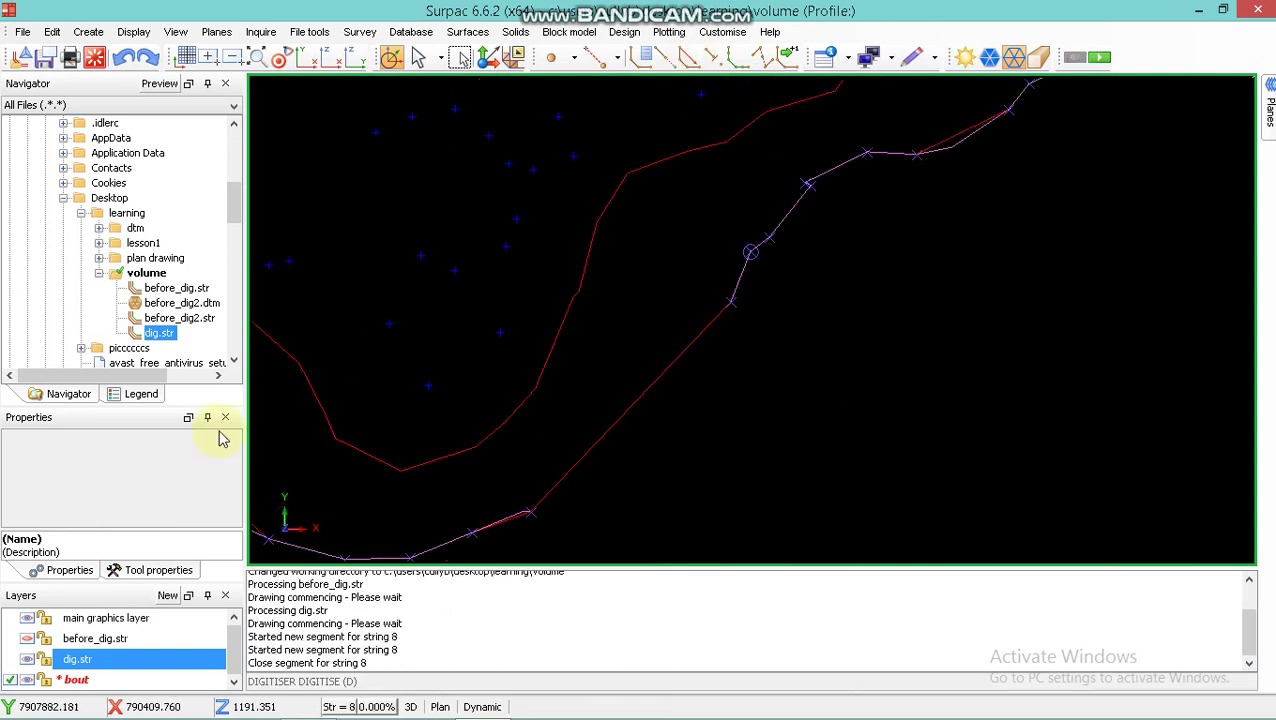
# Hide the dig.str layer so only the digitised boundary is displayed
pyautogui.click(28, 660)
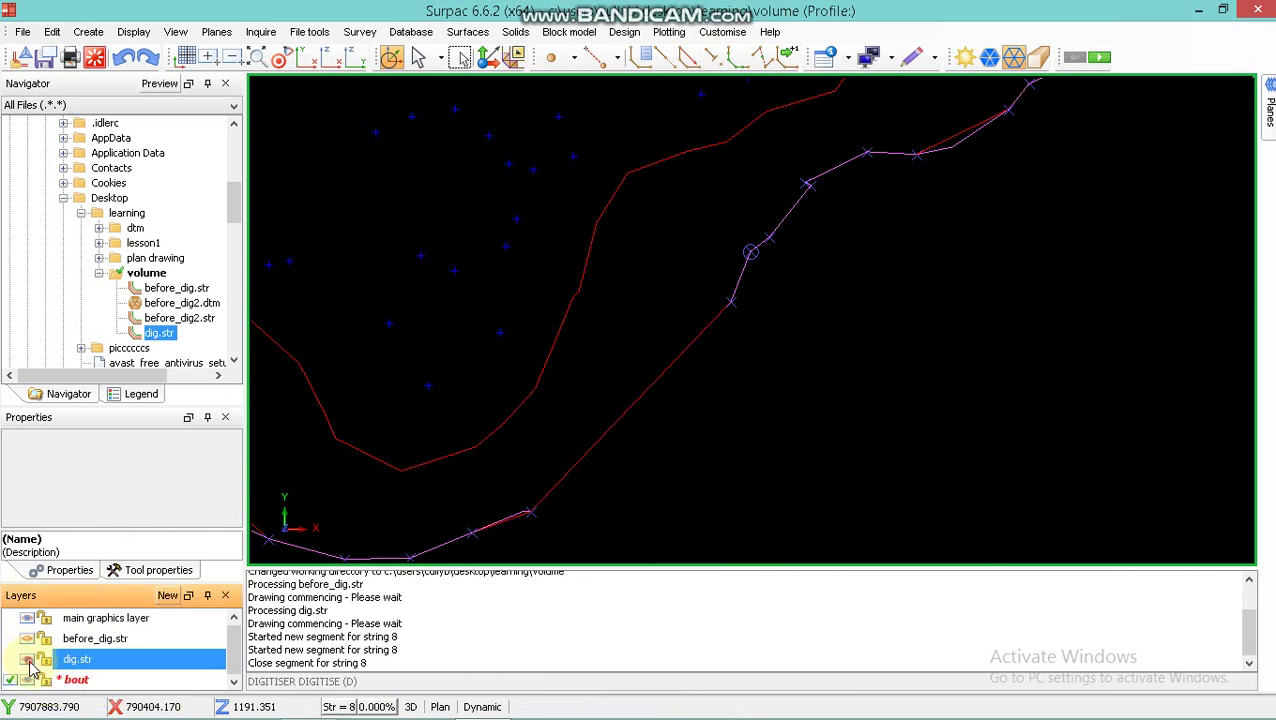
pyautogui.scroll(-3, 985, 132)
pyautogui.scroll(-2, 985, 132)
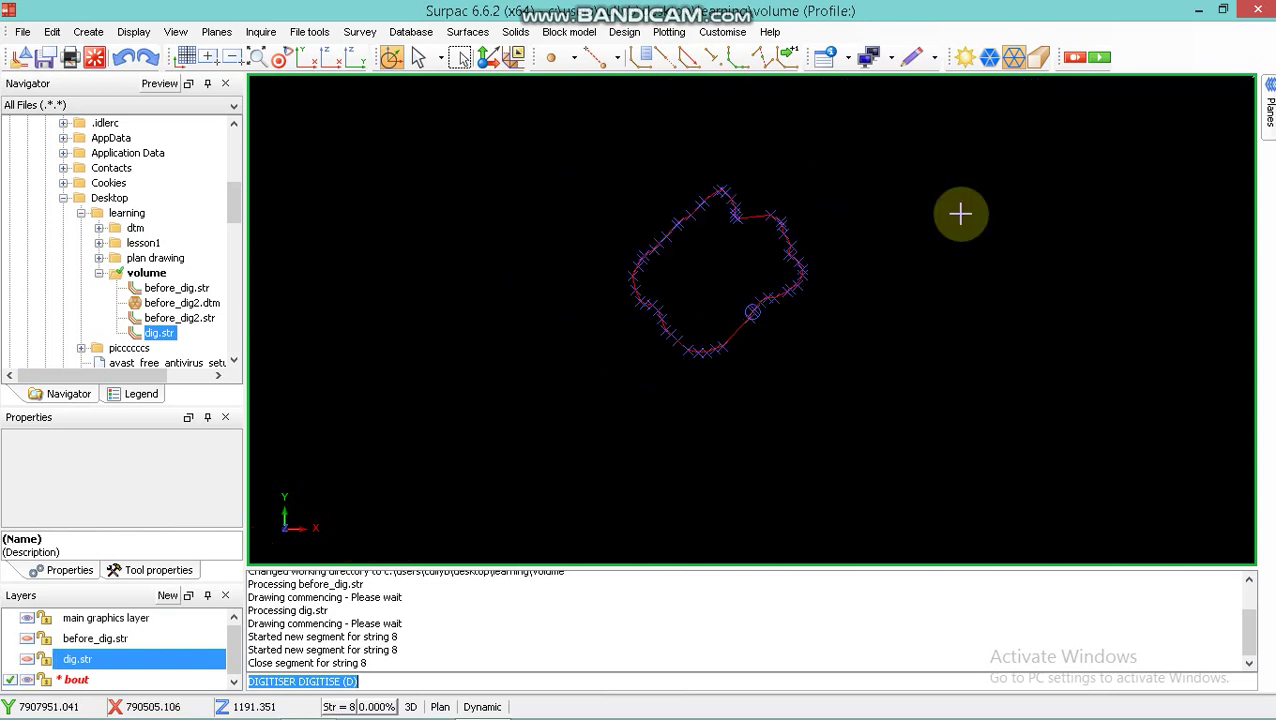
pyautogui.scroll(2, 579, 282)
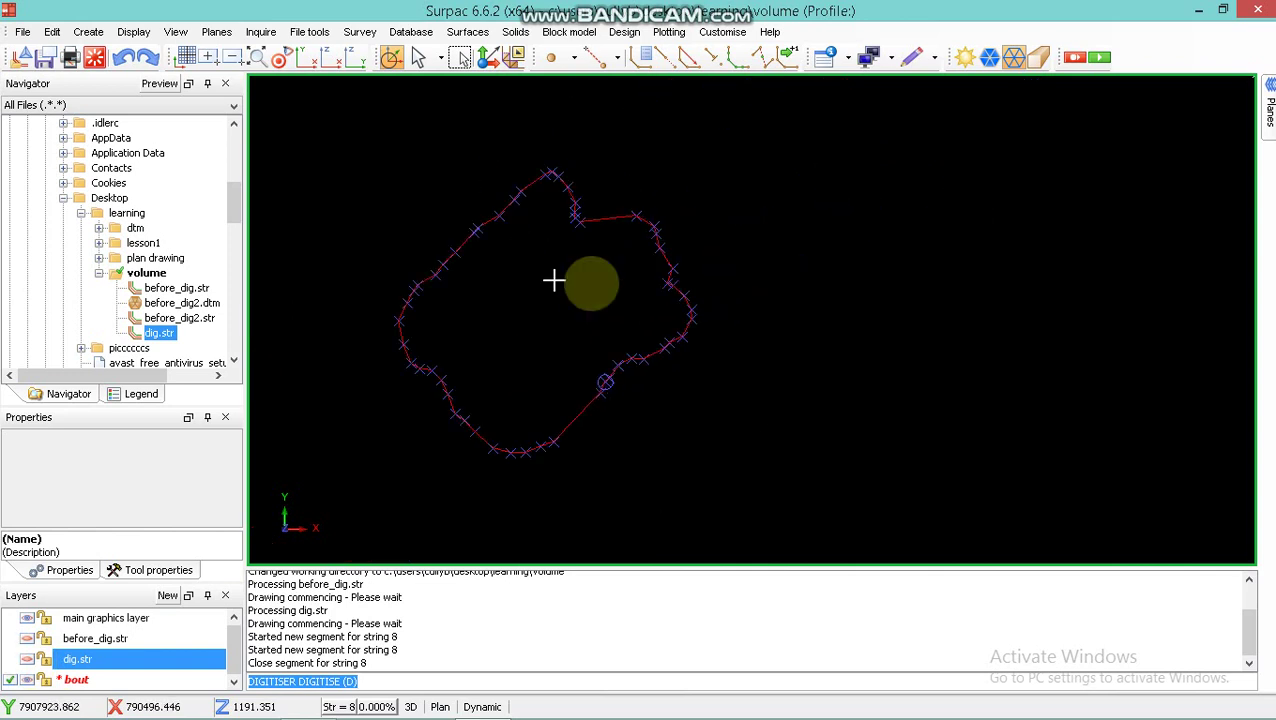
# Renumber the boundary segment in the bout layer to string 90
pyautogui.click(55, 34)
pyautogui.click(55, 34)
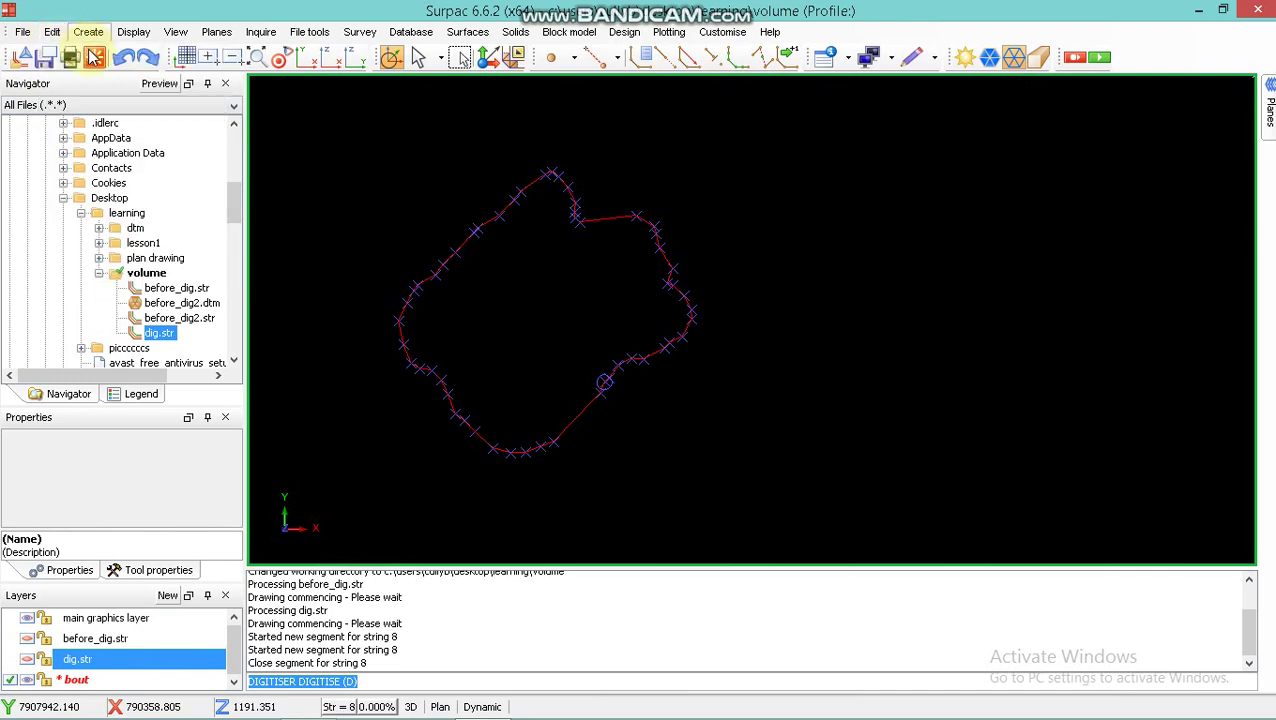
pyautogui.click(55, 34)
pyautogui.moveTo(79, 77)
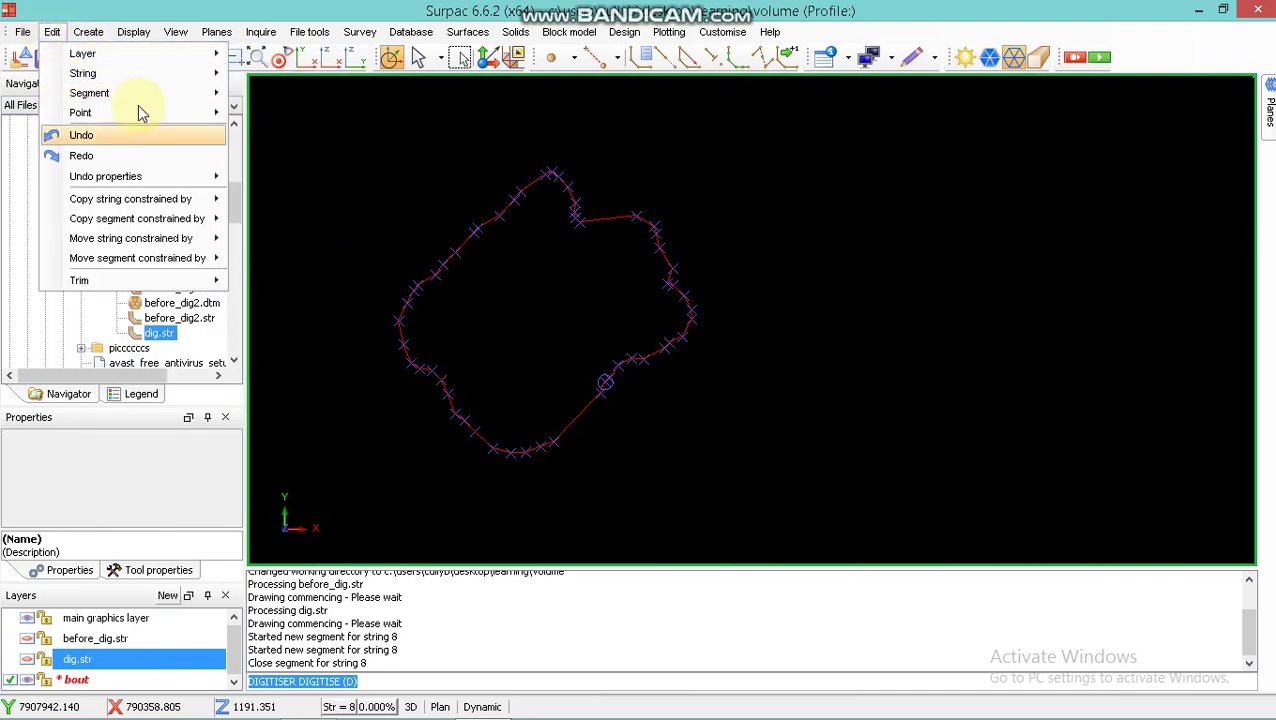
pyautogui.moveTo(138, 96)
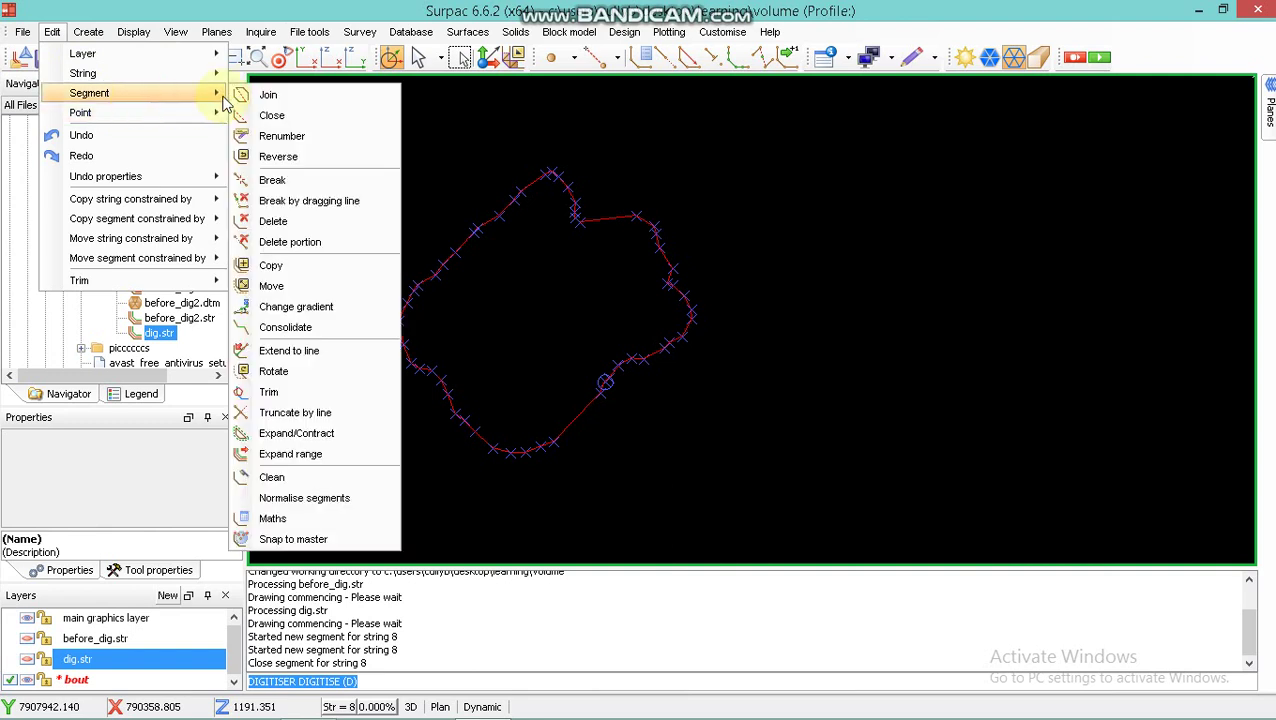
pyautogui.click(313, 136)
pyautogui.click(670, 345)
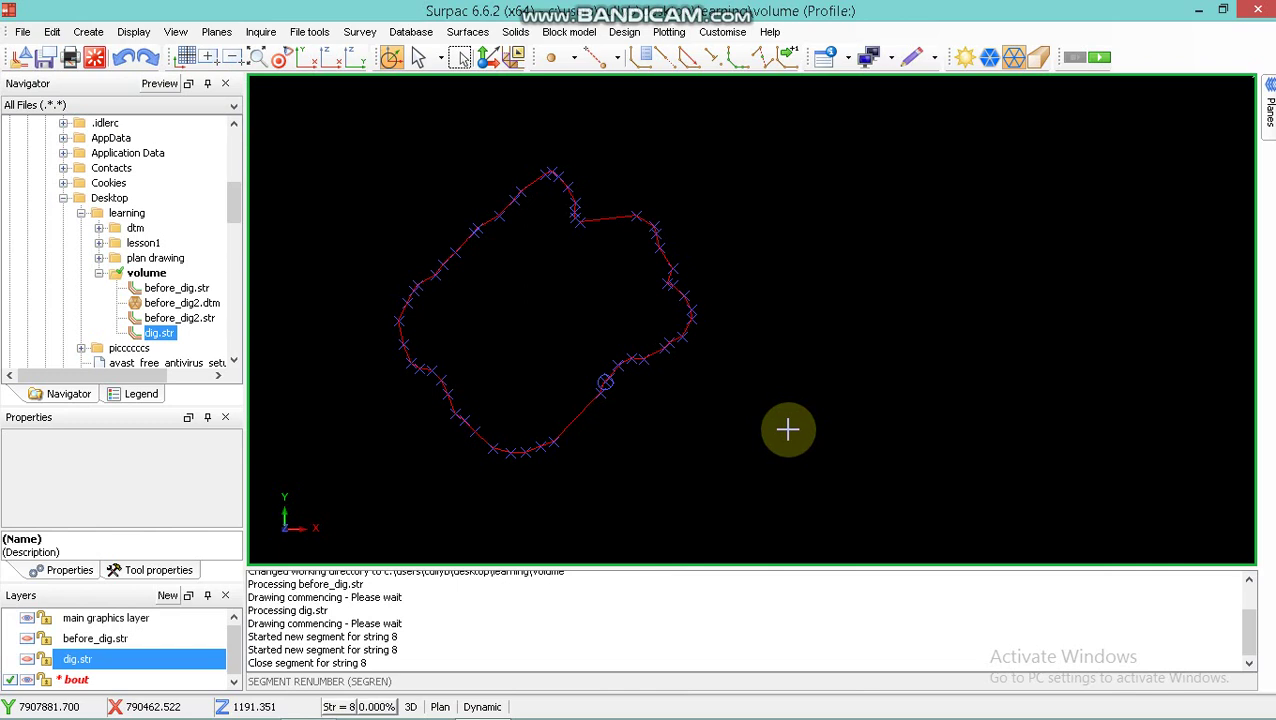
pyautogui.click(584, 390)
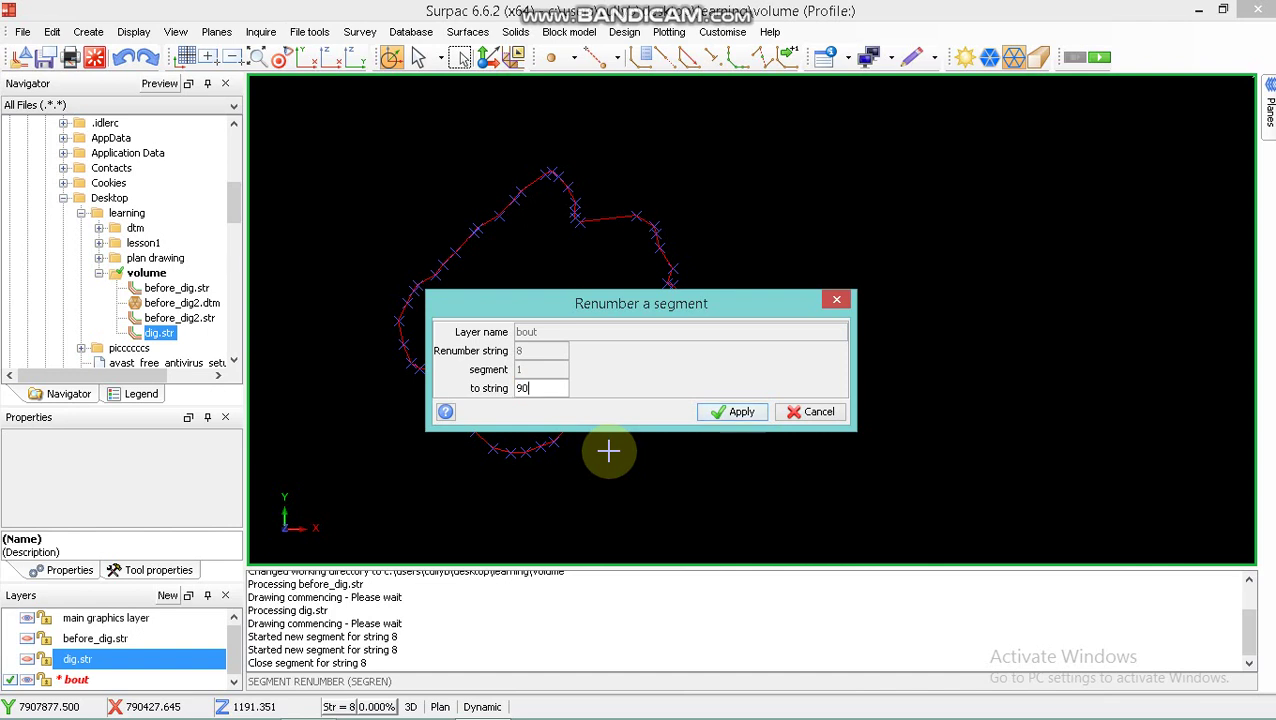
pyautogui.click(736, 411)
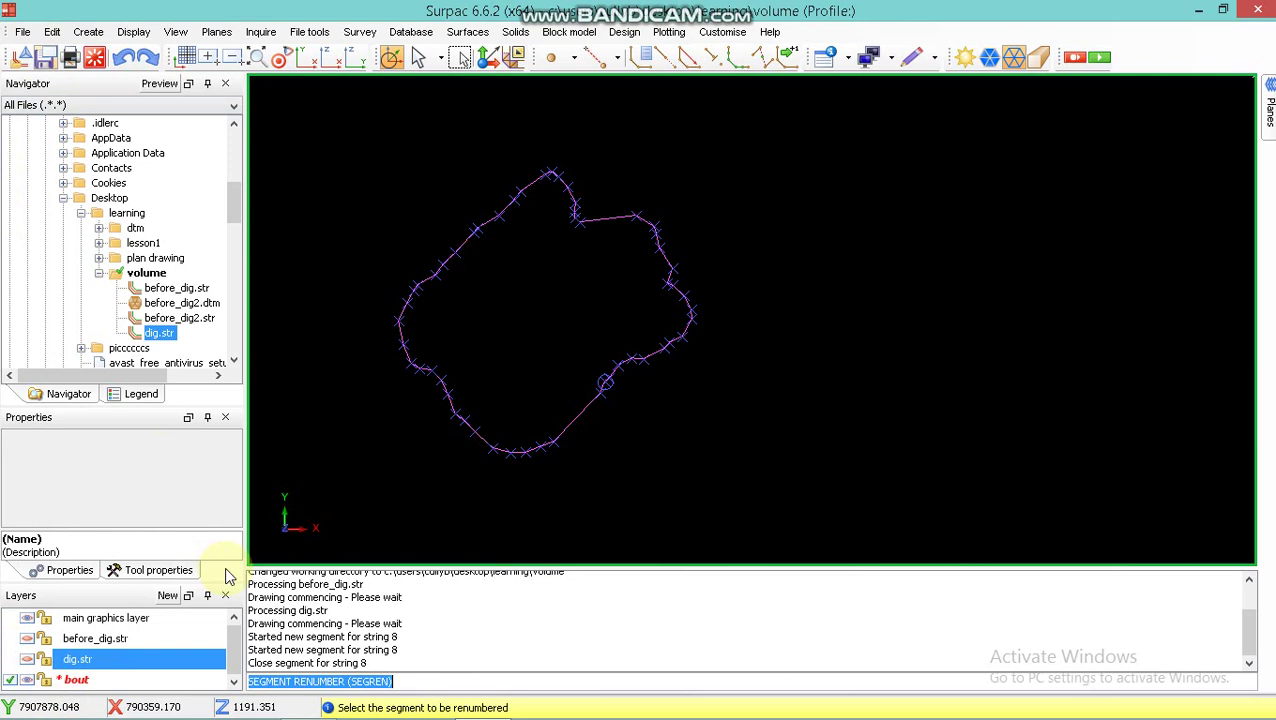
# Save the bout layer as the Surpac string file bout.str in text format and reset the graphics
pyautogui.hotkey('ctrl', 's')
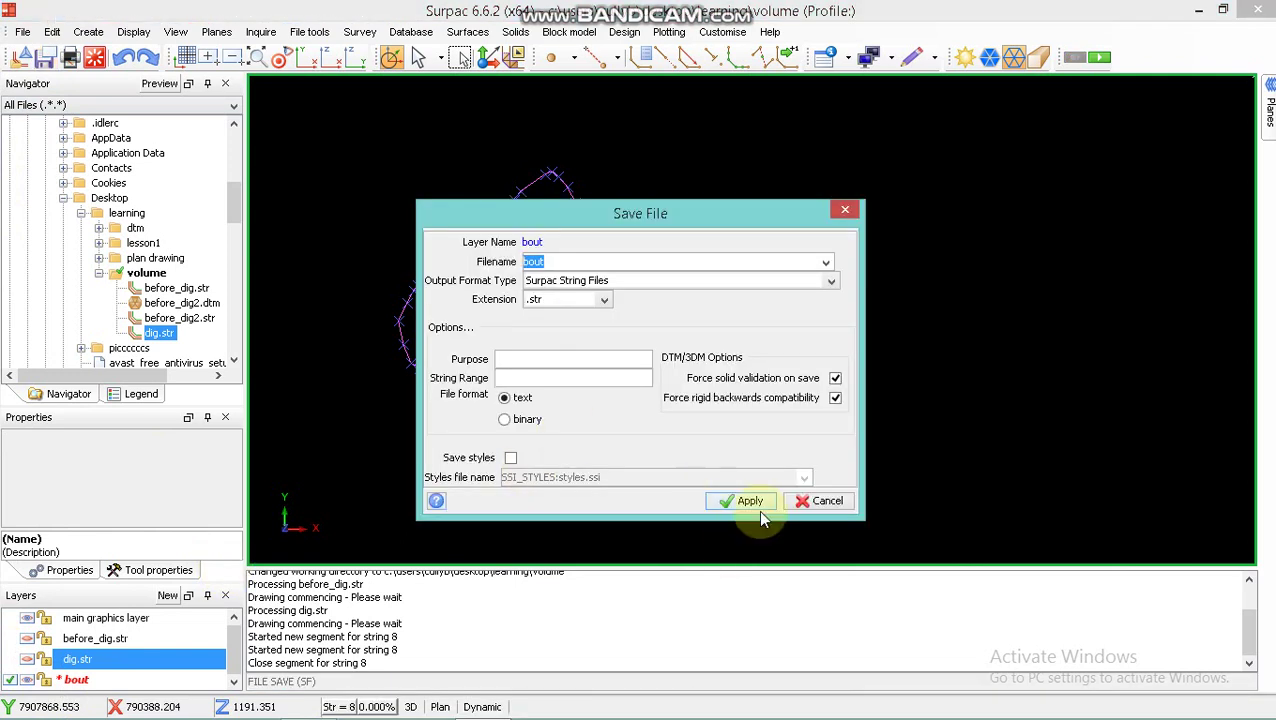
pyautogui.click(749, 501)
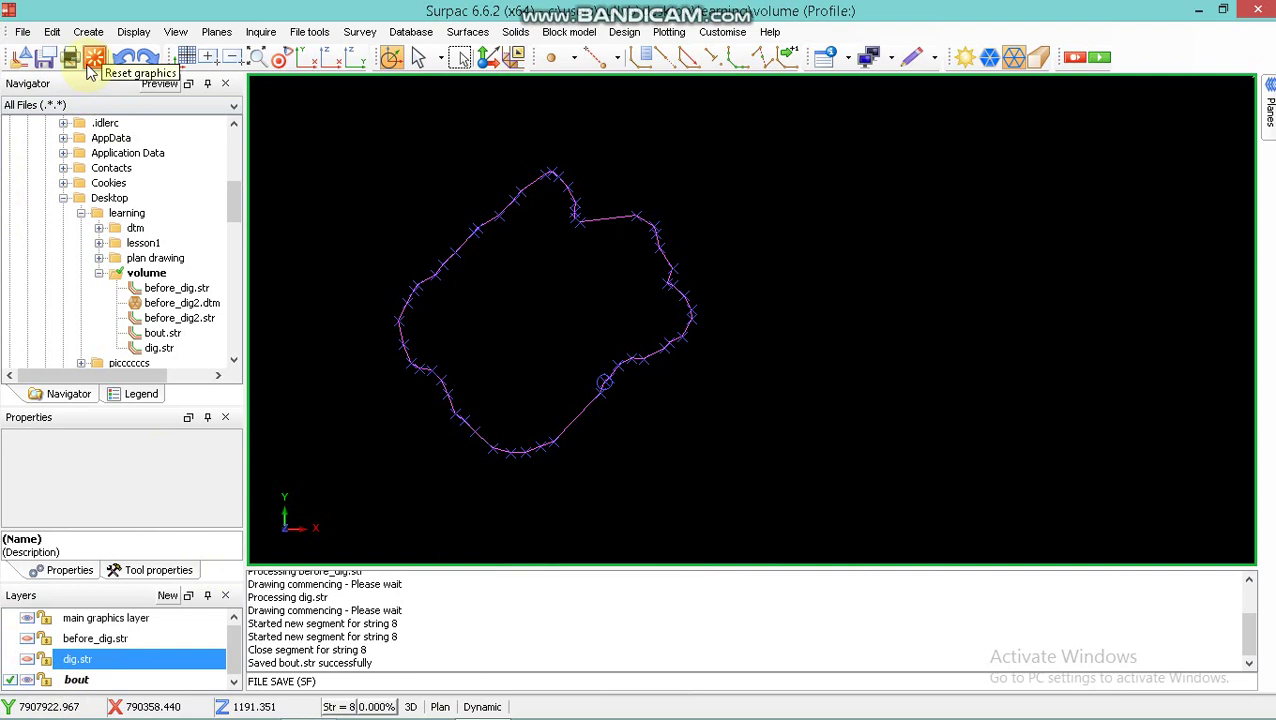
pyautogui.click(89, 64)
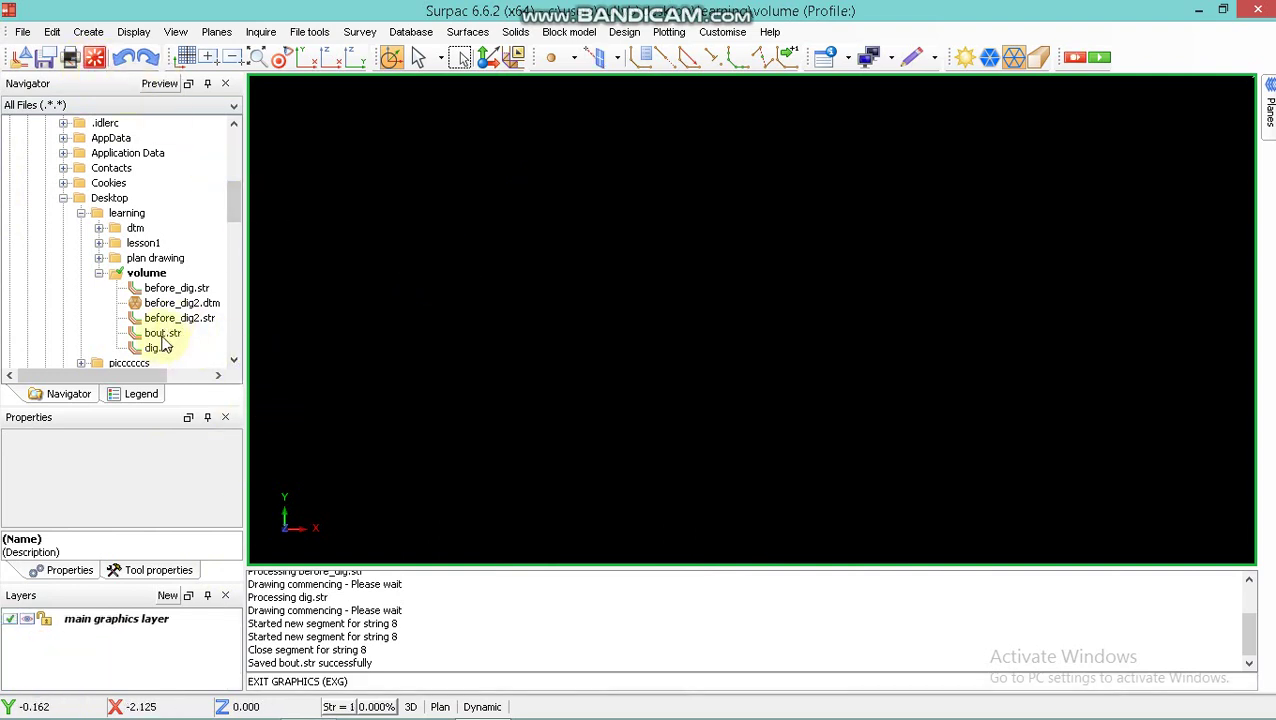
# Load bout.str and before_dig.str together into the empty graphics view as separate layers
pyautogui.moveTo(163, 340); pyautogui.dragTo(555, 312)
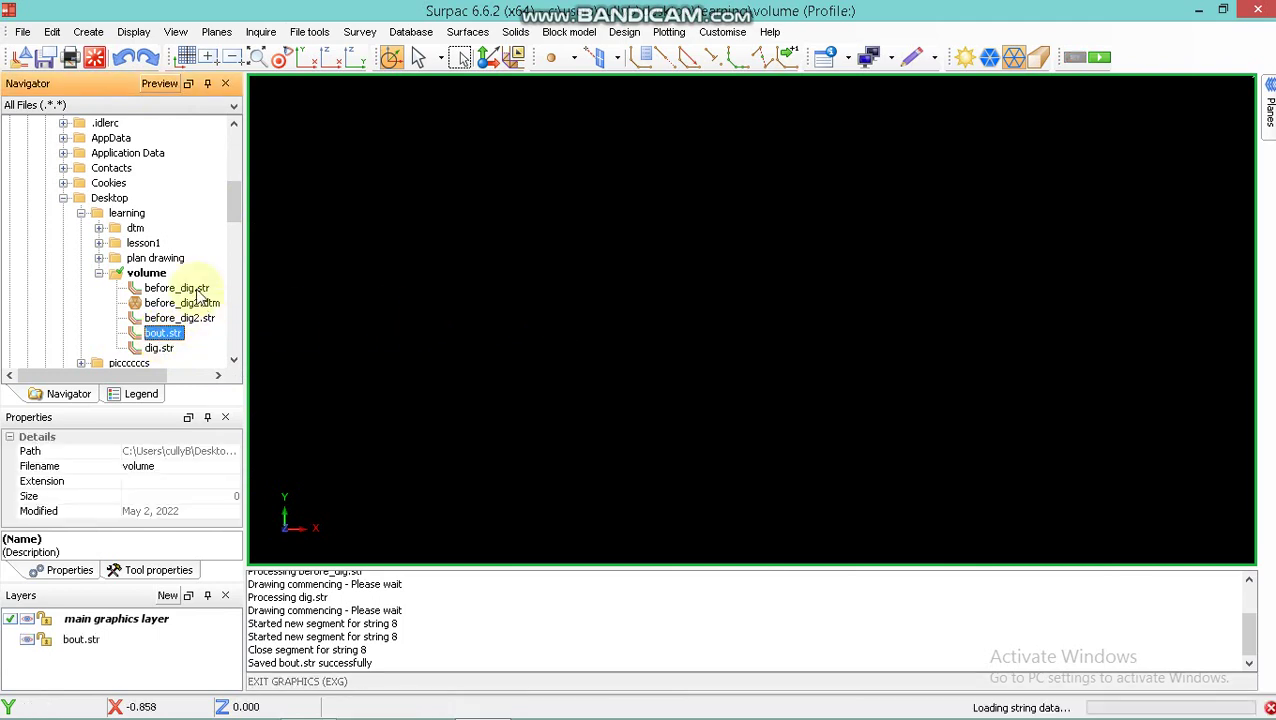
pyautogui.moveTo(200, 296)
pyautogui.mouseDown()
pyautogui.moveTo(854, 271)
pyautogui.moveTo(857, 293)
pyautogui.moveTo(961, 343)
pyautogui.mouseUp()
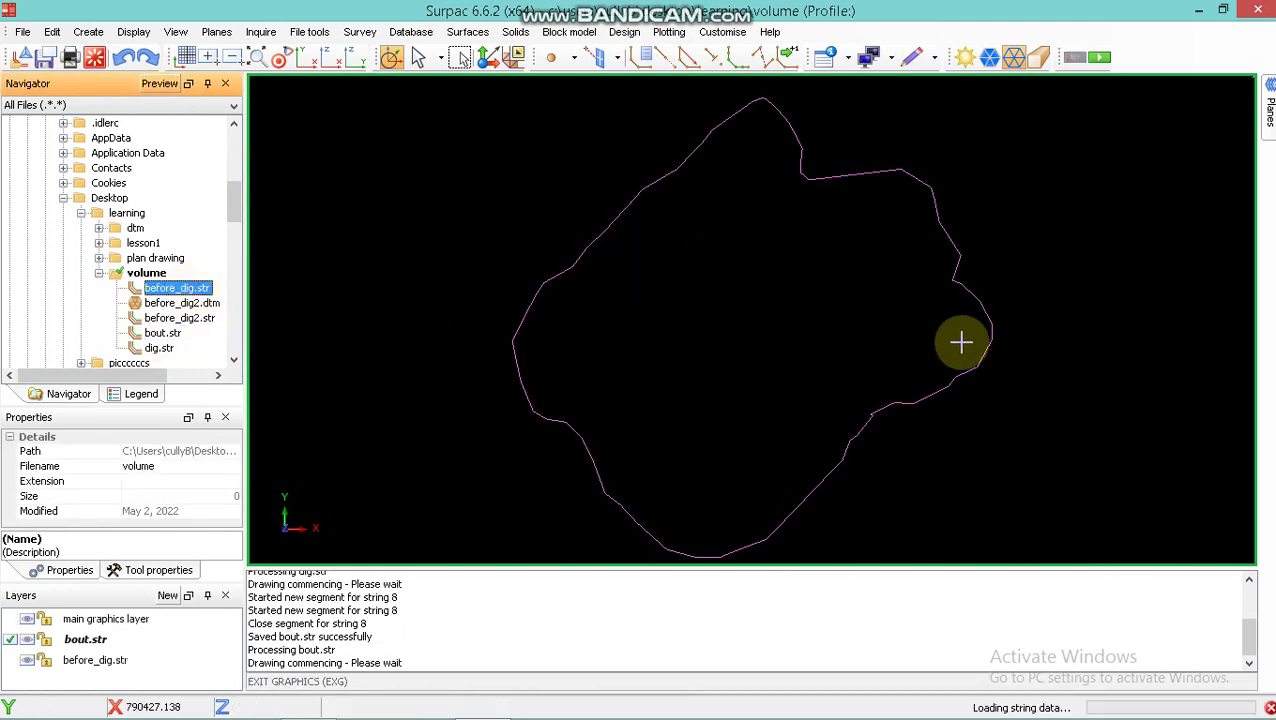
pyautogui.scroll(2, 501, 193)
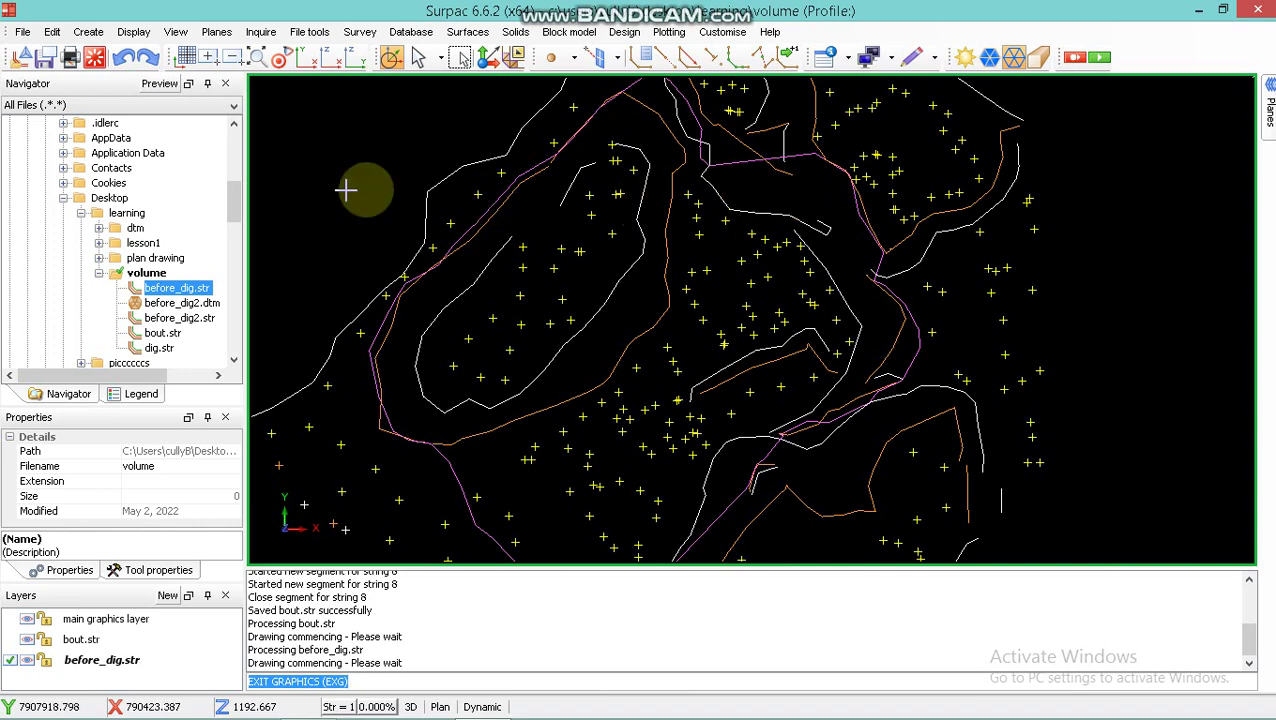
# Trim the before_dig.str layer by the closed boundary segment, deleting segments partially inside the boundary
pyautogui.click(719, 214)
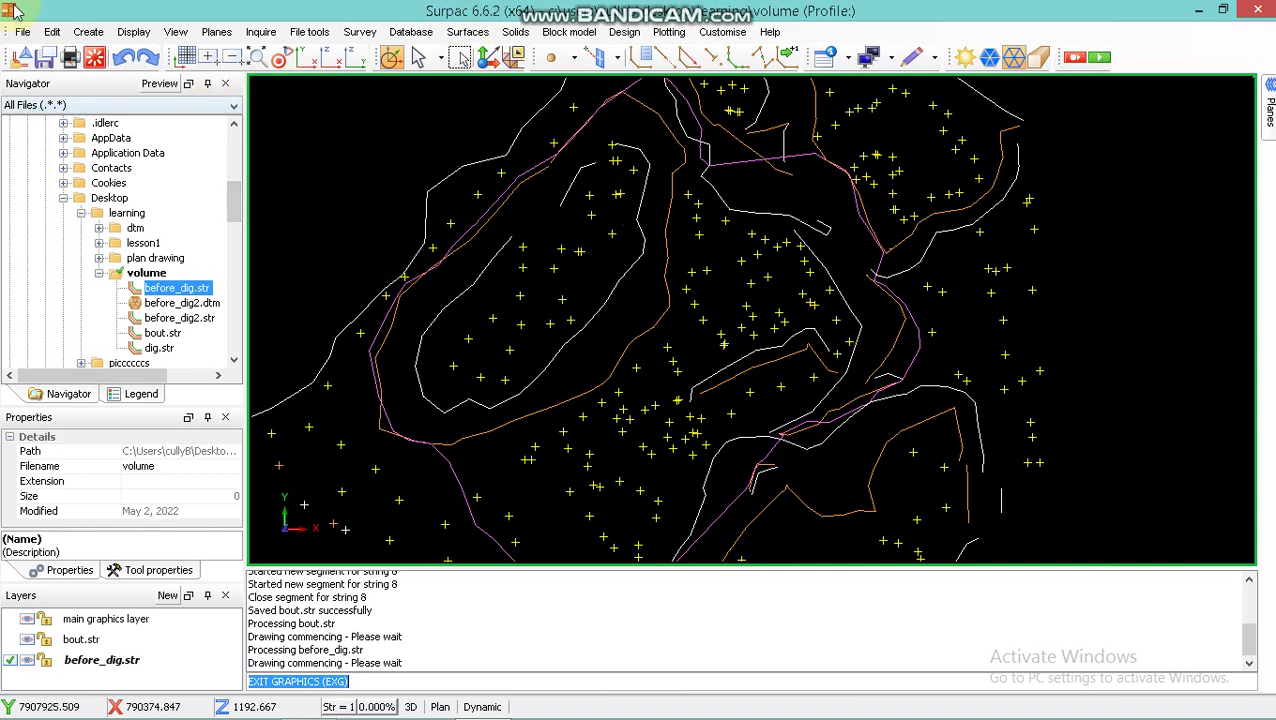
pyautogui.click(52, 31)
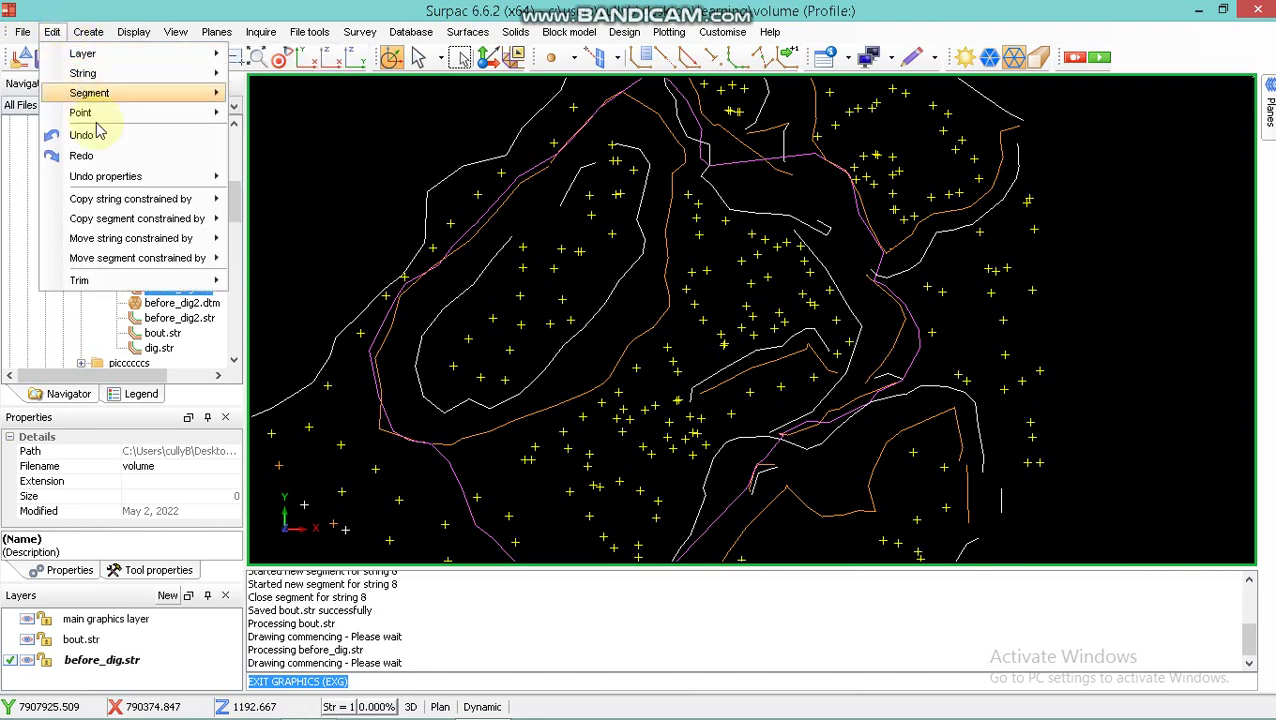
pyautogui.moveTo(110, 281)
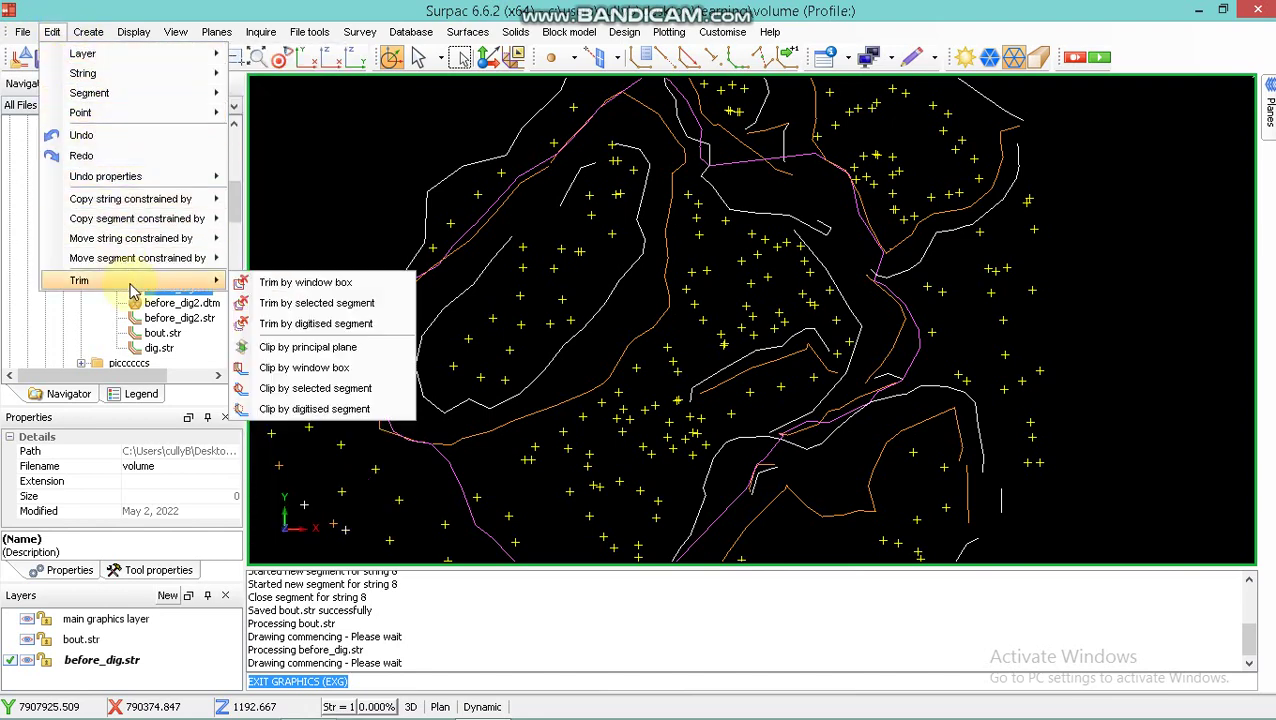
pyautogui.click(310, 313)
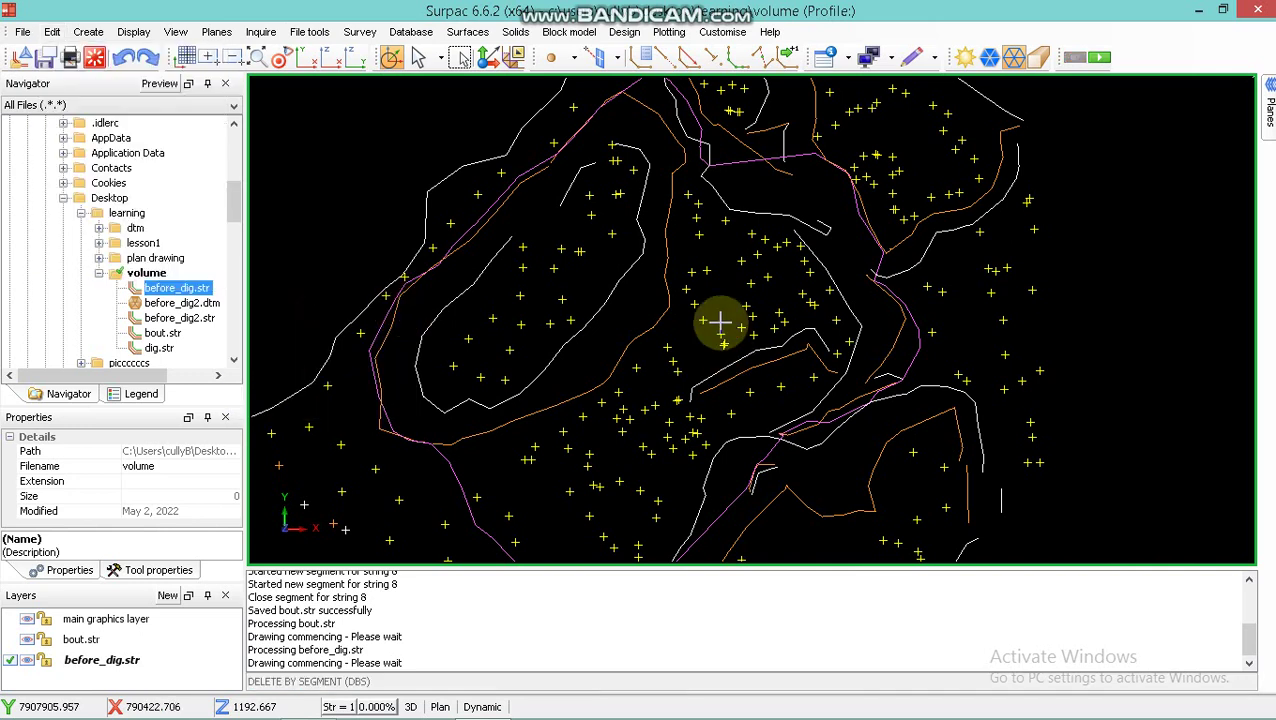
pyautogui.click(720, 321)
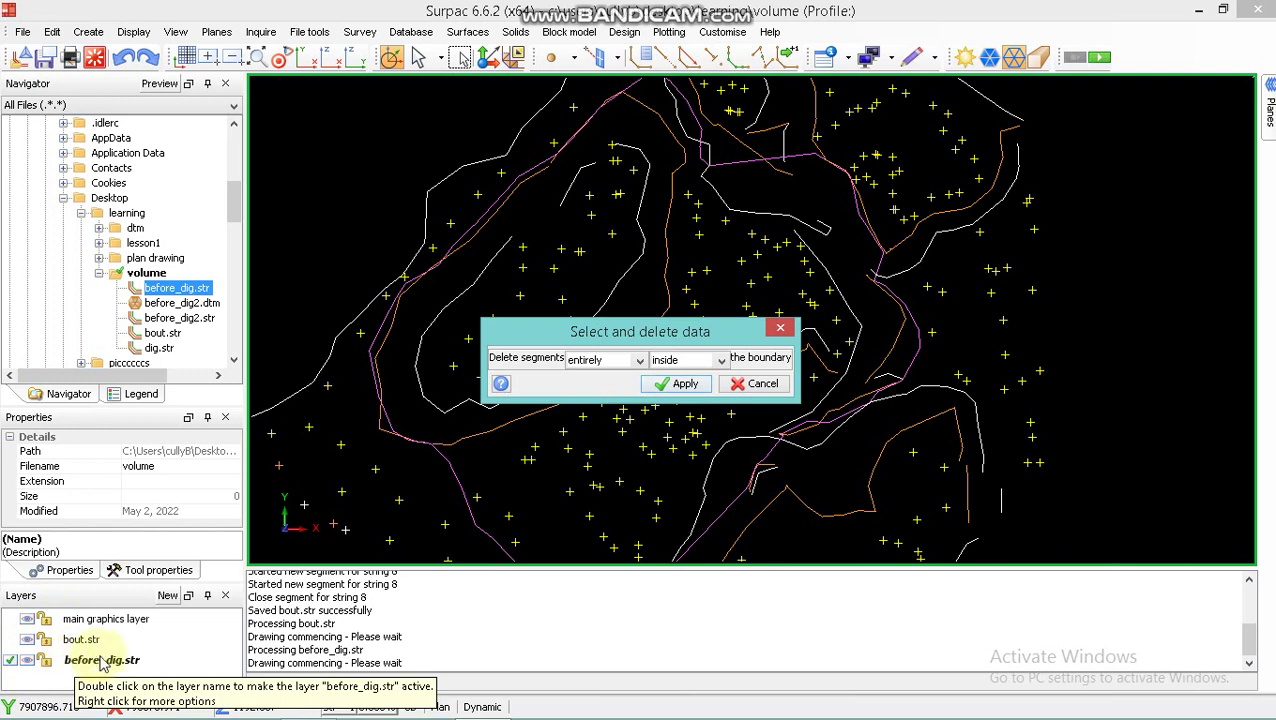
pyautogui.click(640, 361)
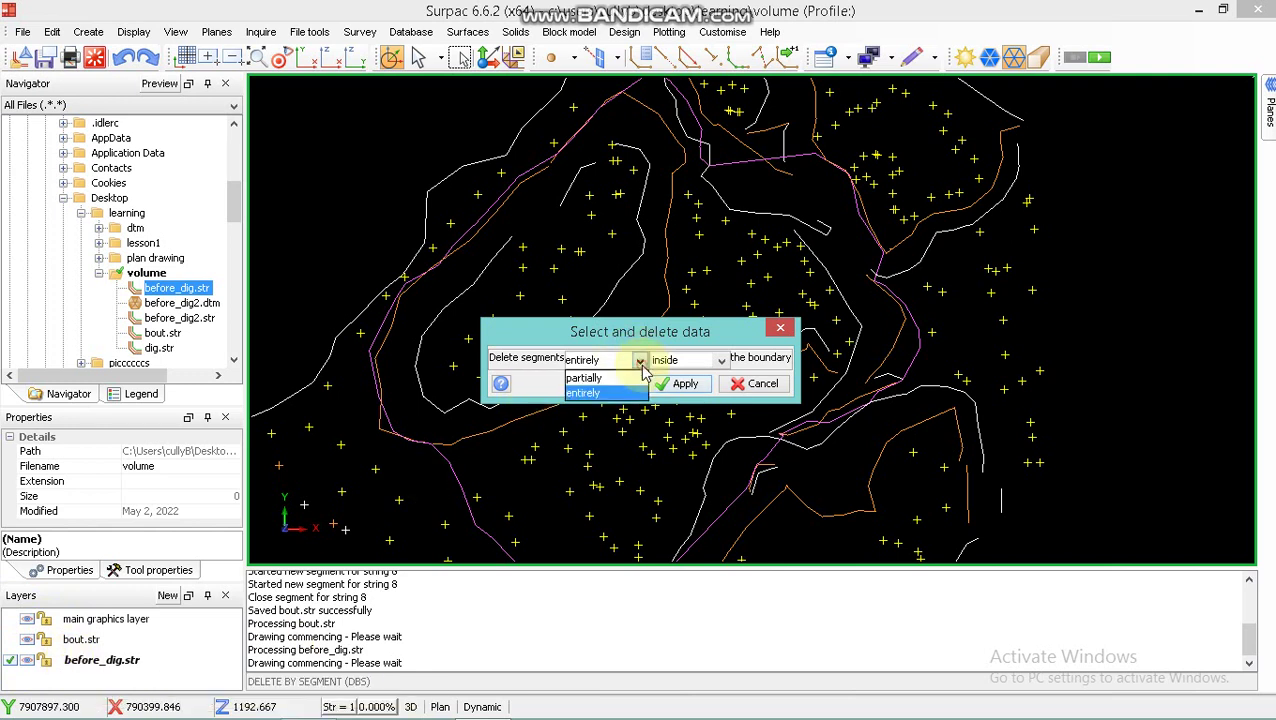
pyautogui.click(588, 378)
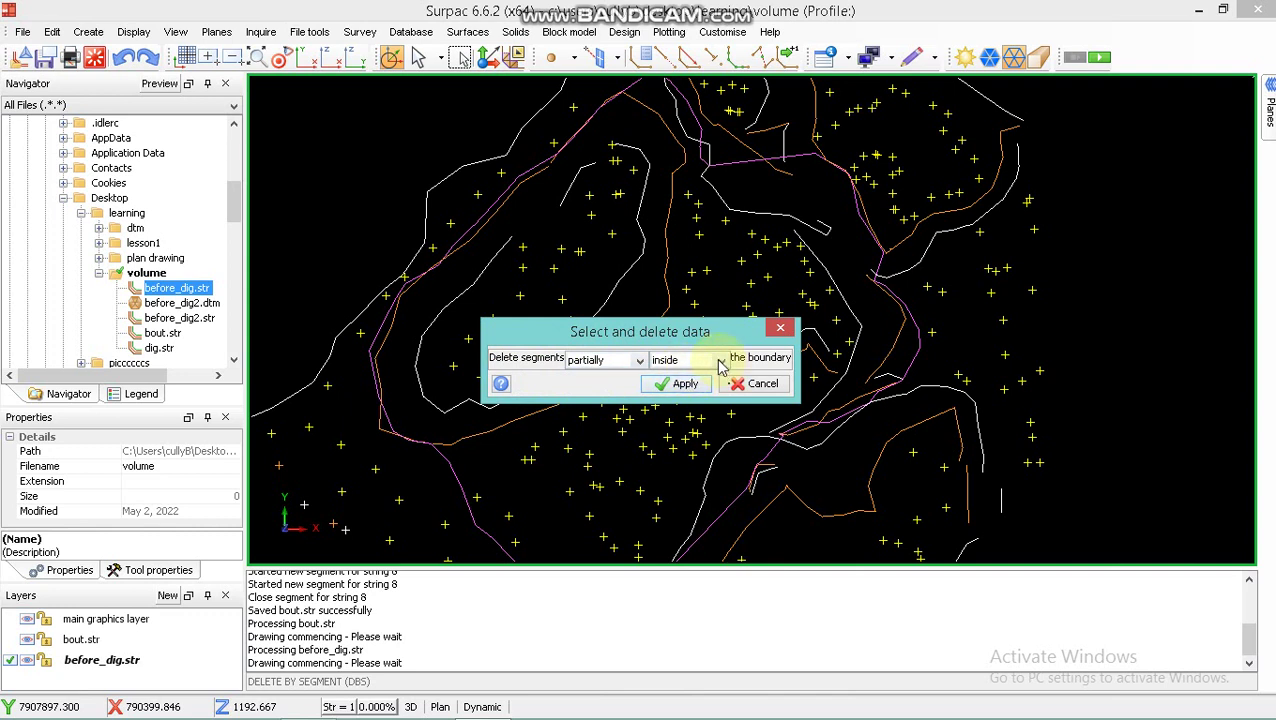
pyautogui.click(721, 361)
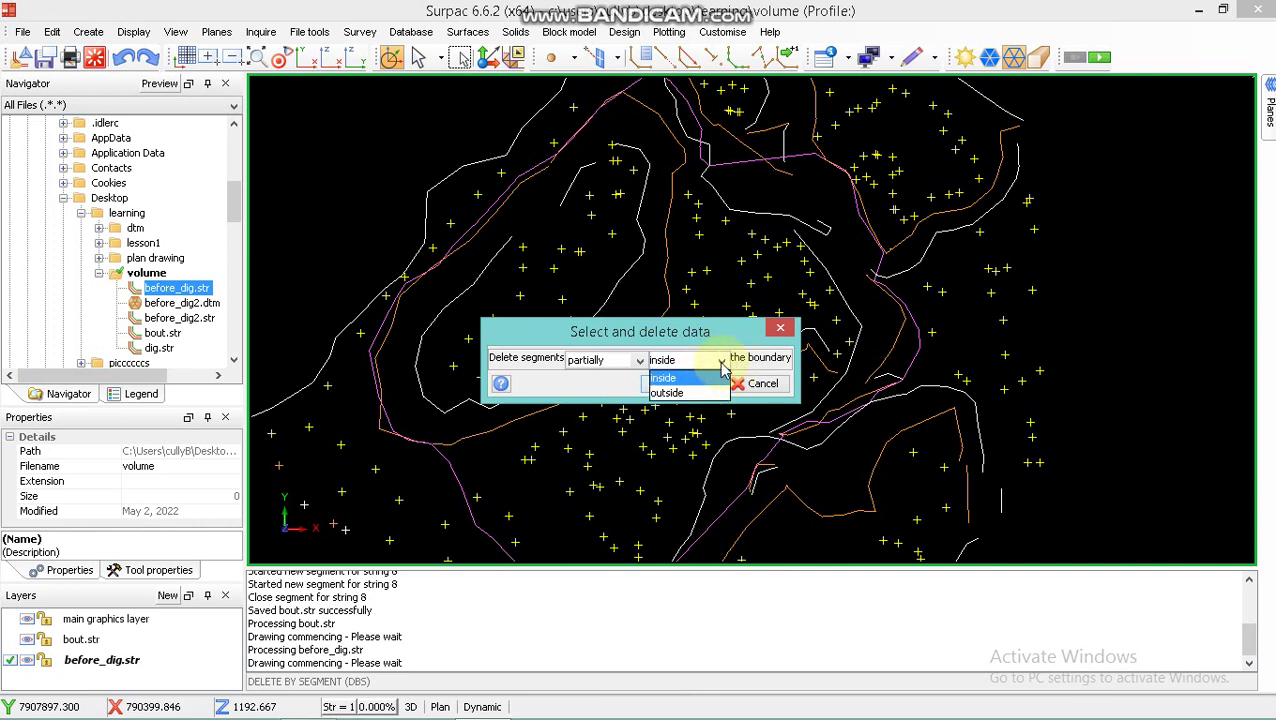
pyautogui.click(688, 378)
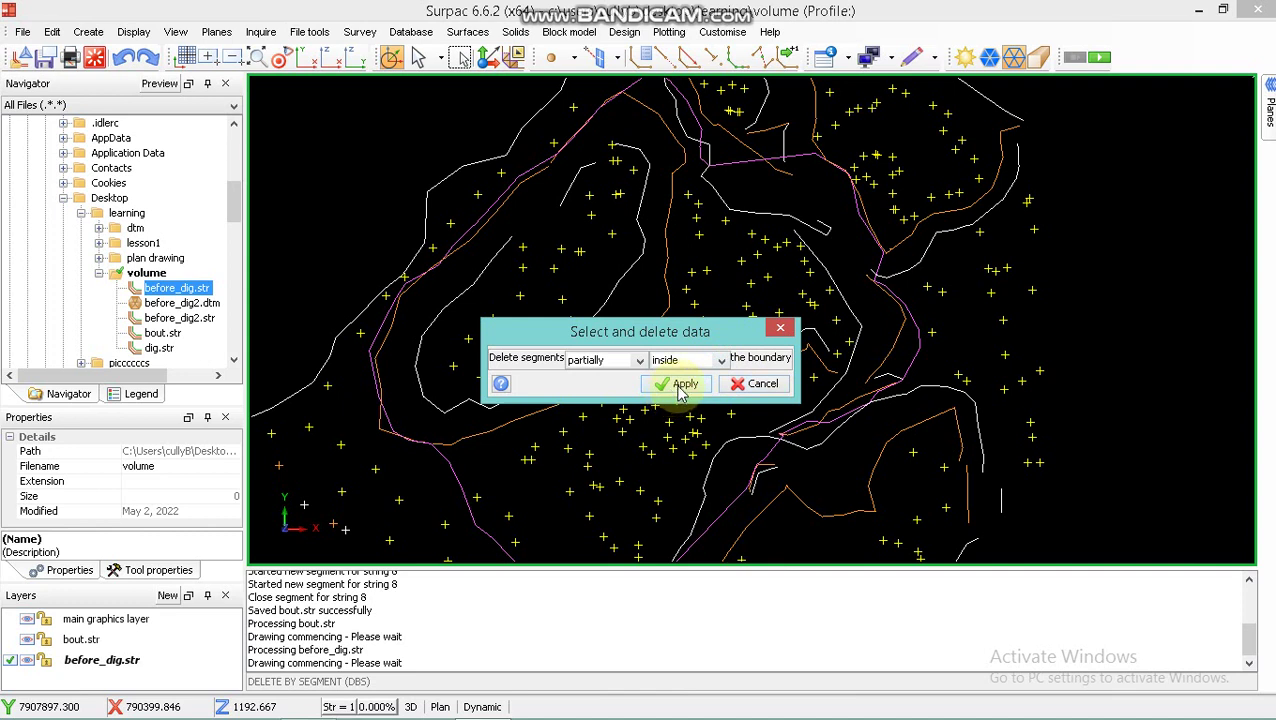
pyautogui.click(682, 386)
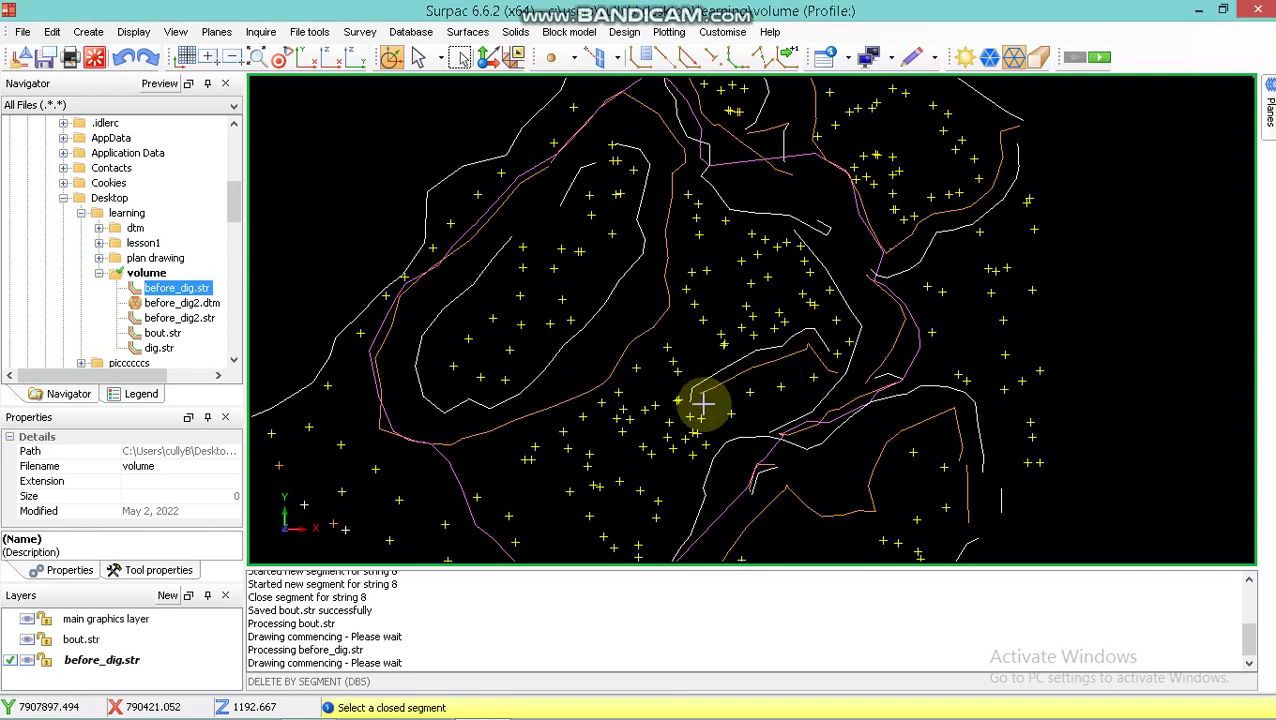
pyautogui.click(469, 510)
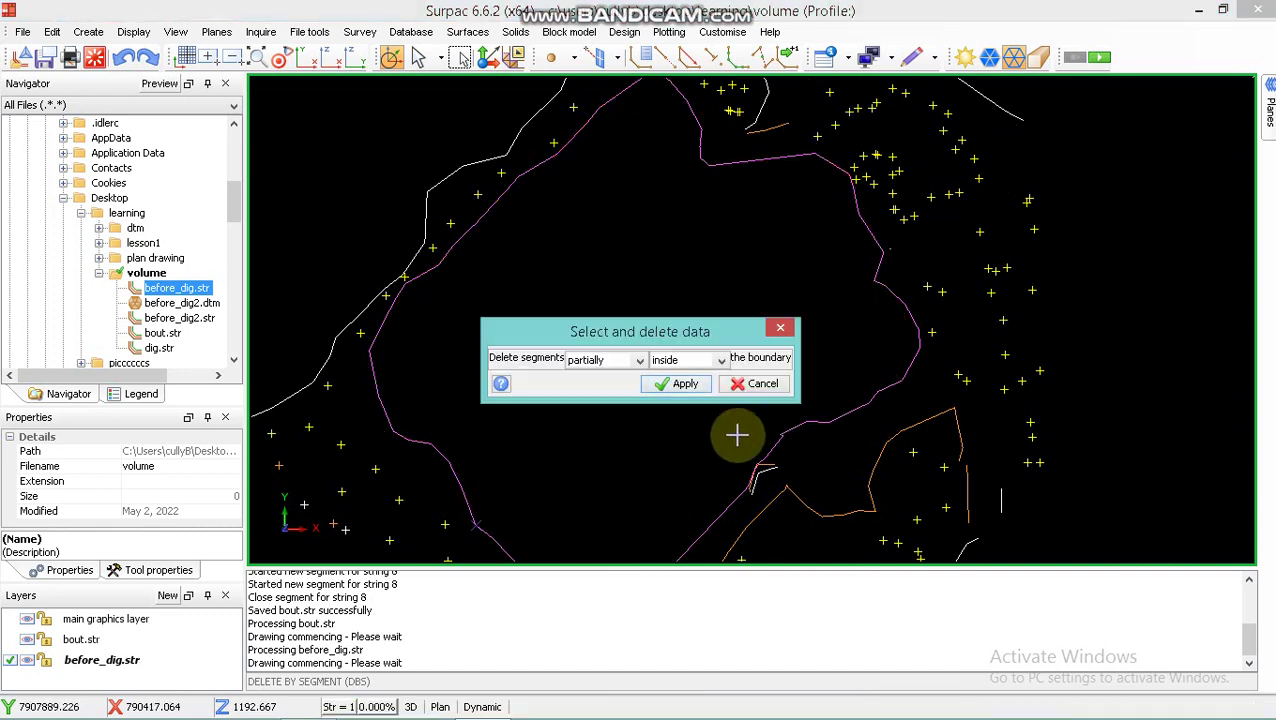
pyautogui.click(760, 383)
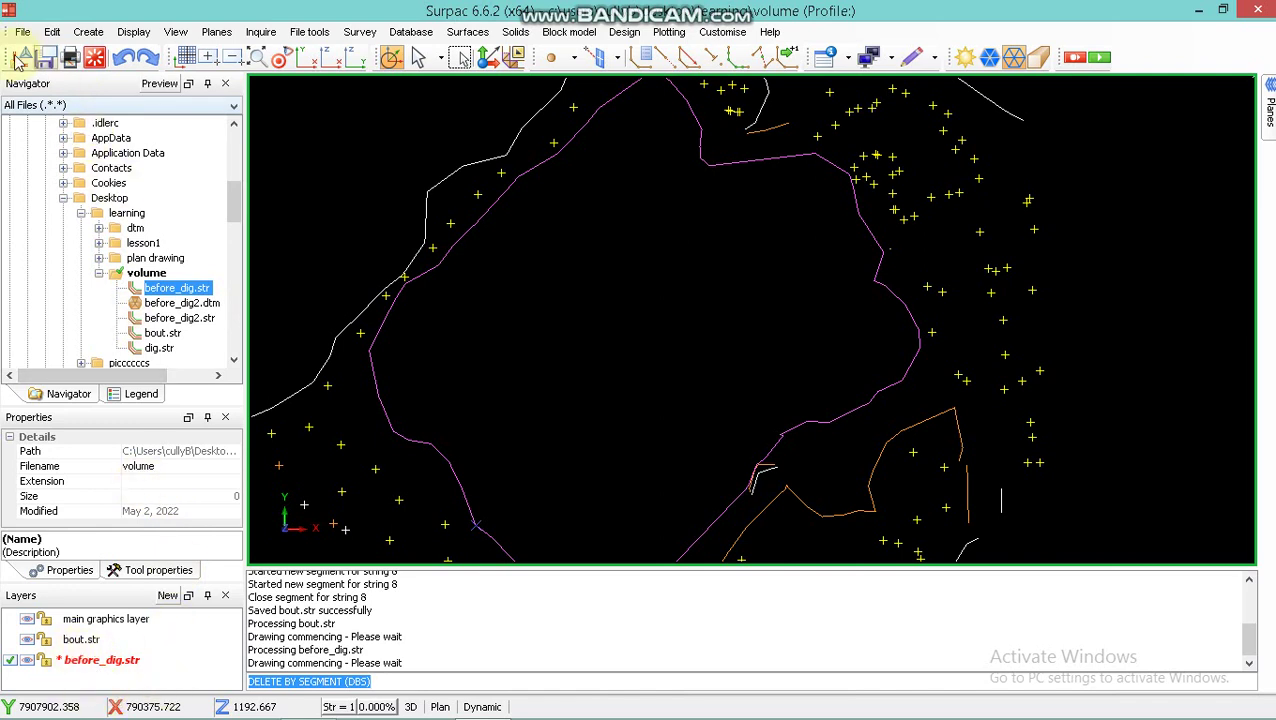
# Save the trimmed before_dig.str layer as the Surpac string file after_dig.str in text format
pyautogui.click(44, 57)
pyautogui.click(552, 315)
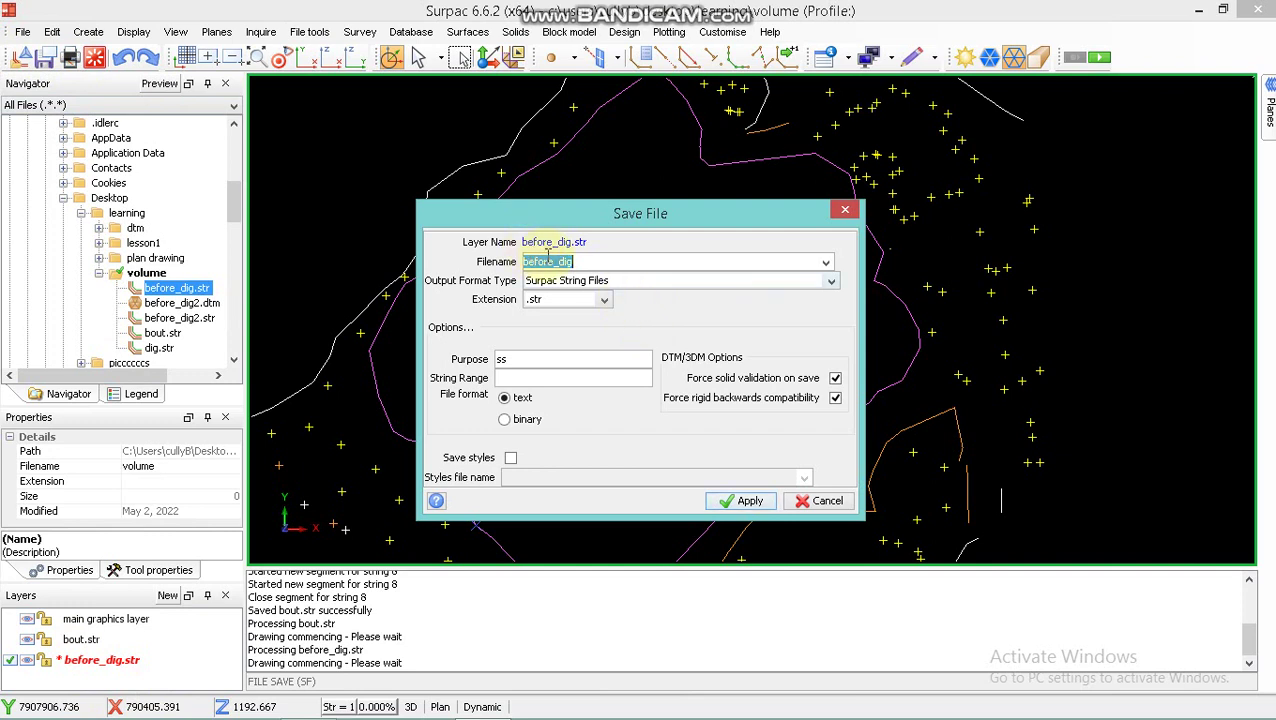
pyautogui.click(552, 261)
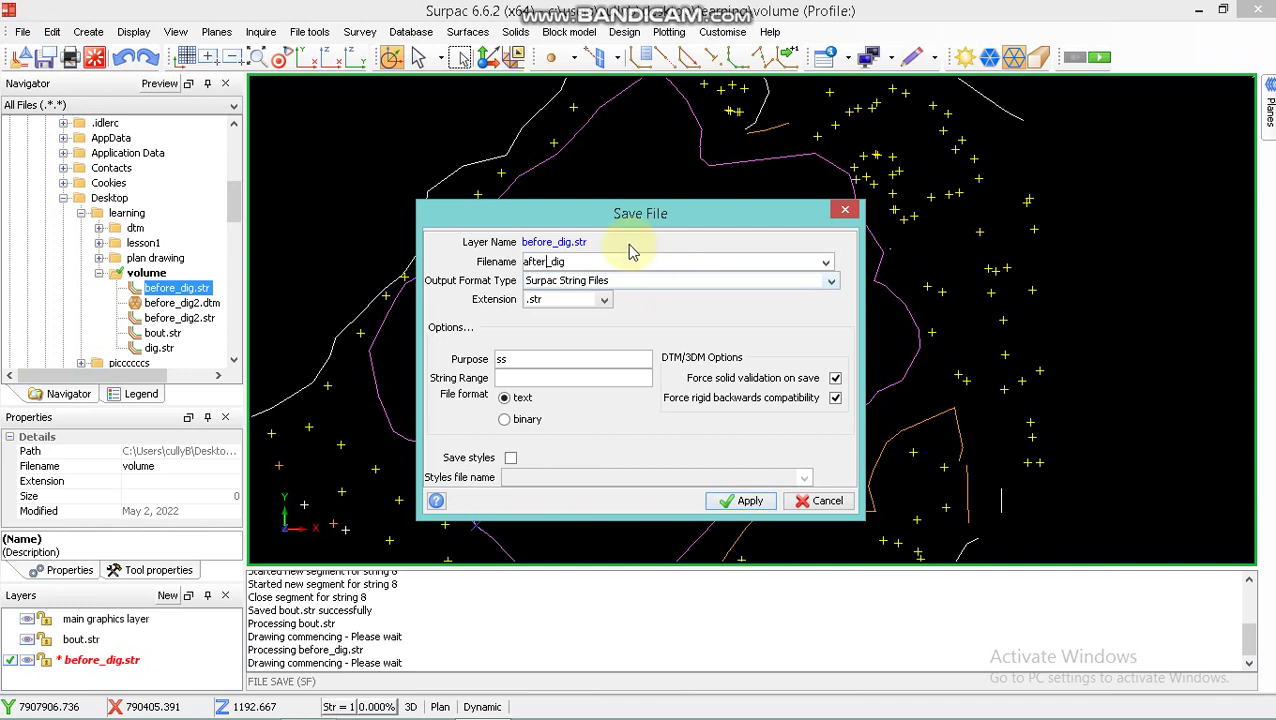
pyautogui.click(750, 501)
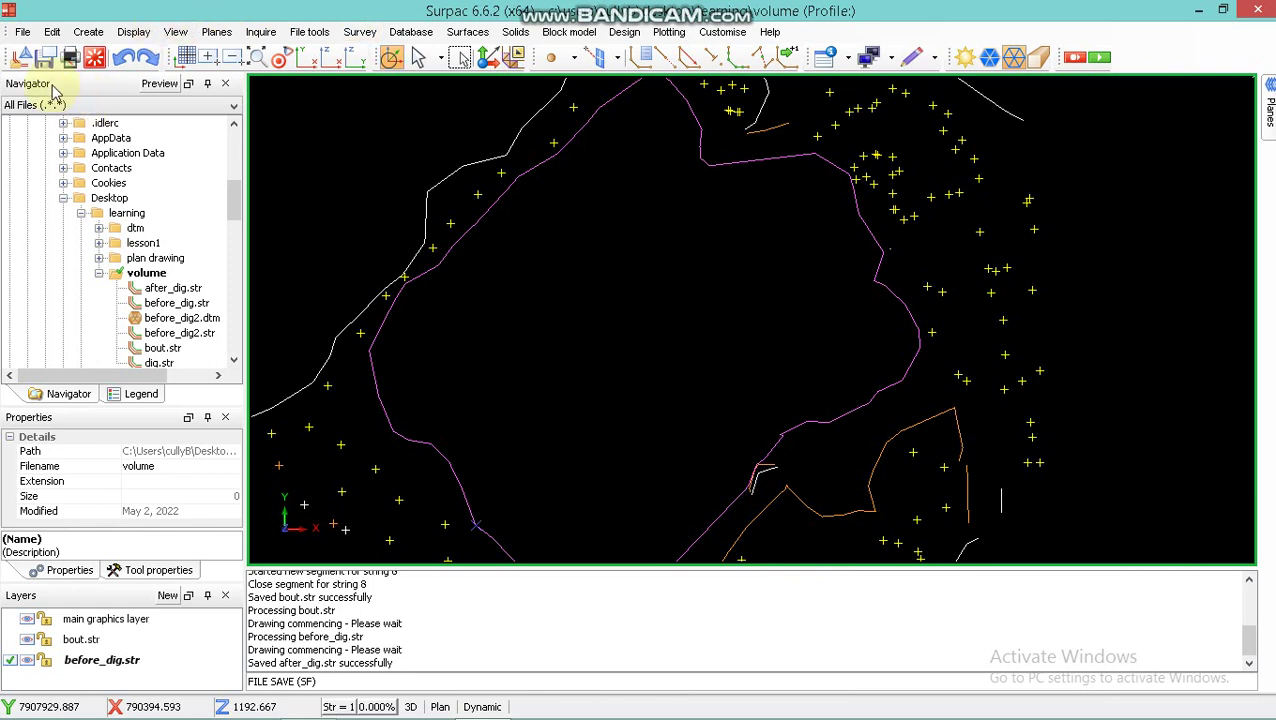
# Reset the graphics and load after_dig.str and dig.str together as separate layers
pyautogui.click(95, 58)
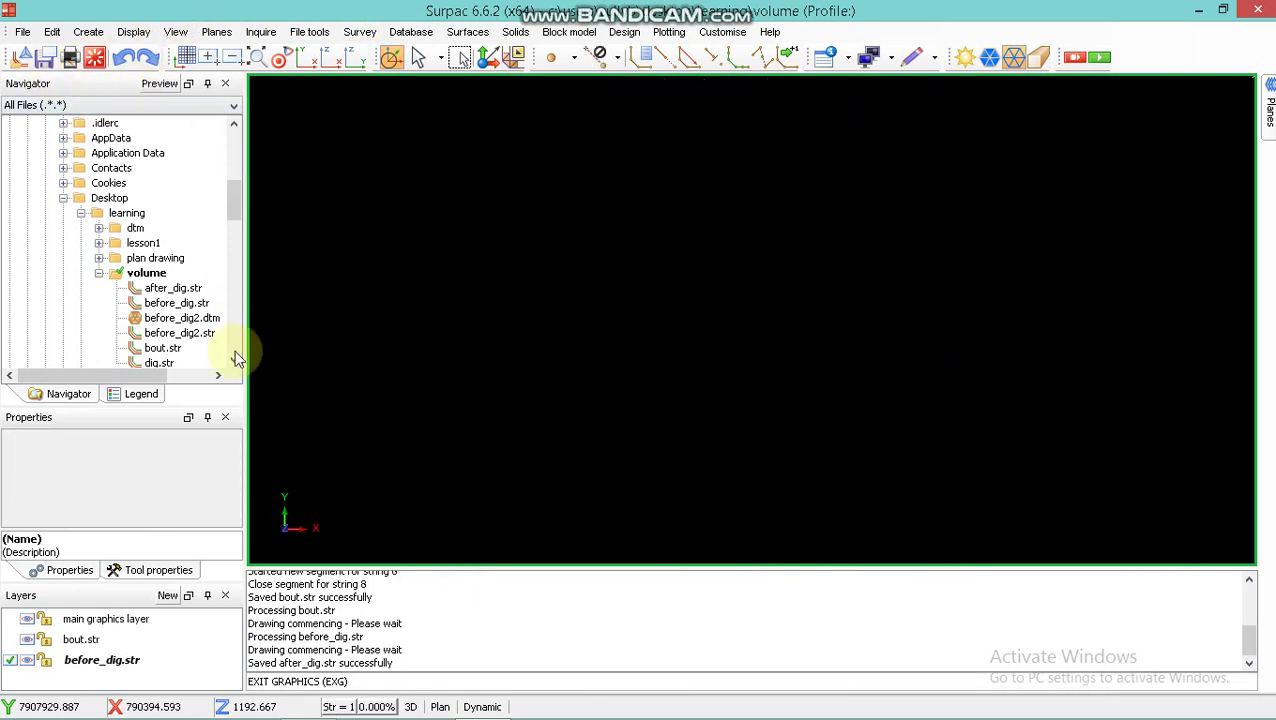
pyautogui.moveTo(174, 289); pyautogui.dragTo(570, 336)
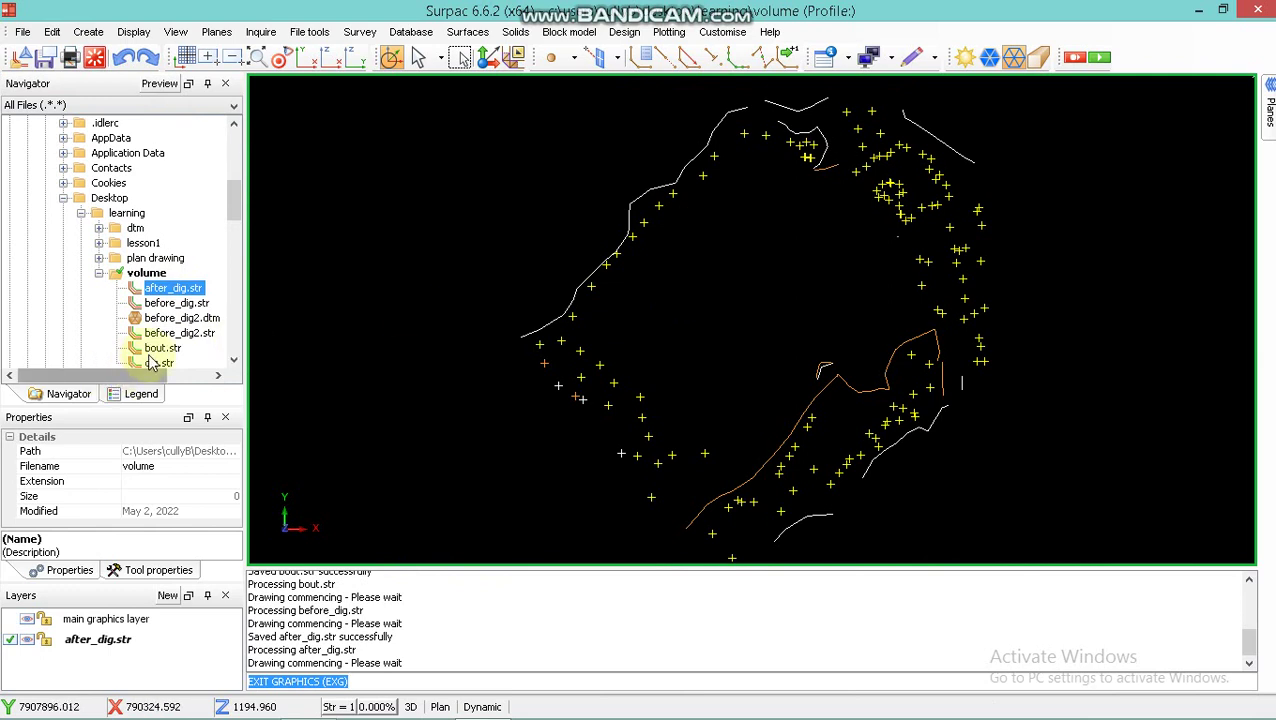
pyautogui.click(233, 359)
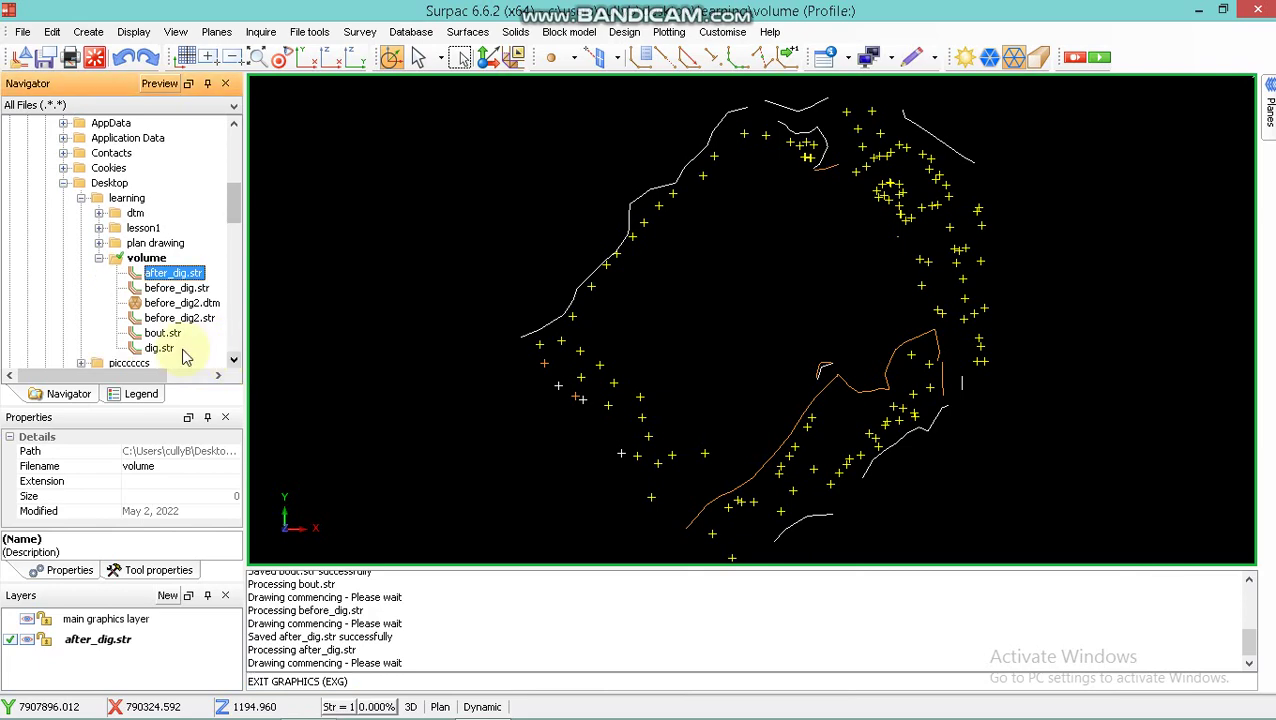
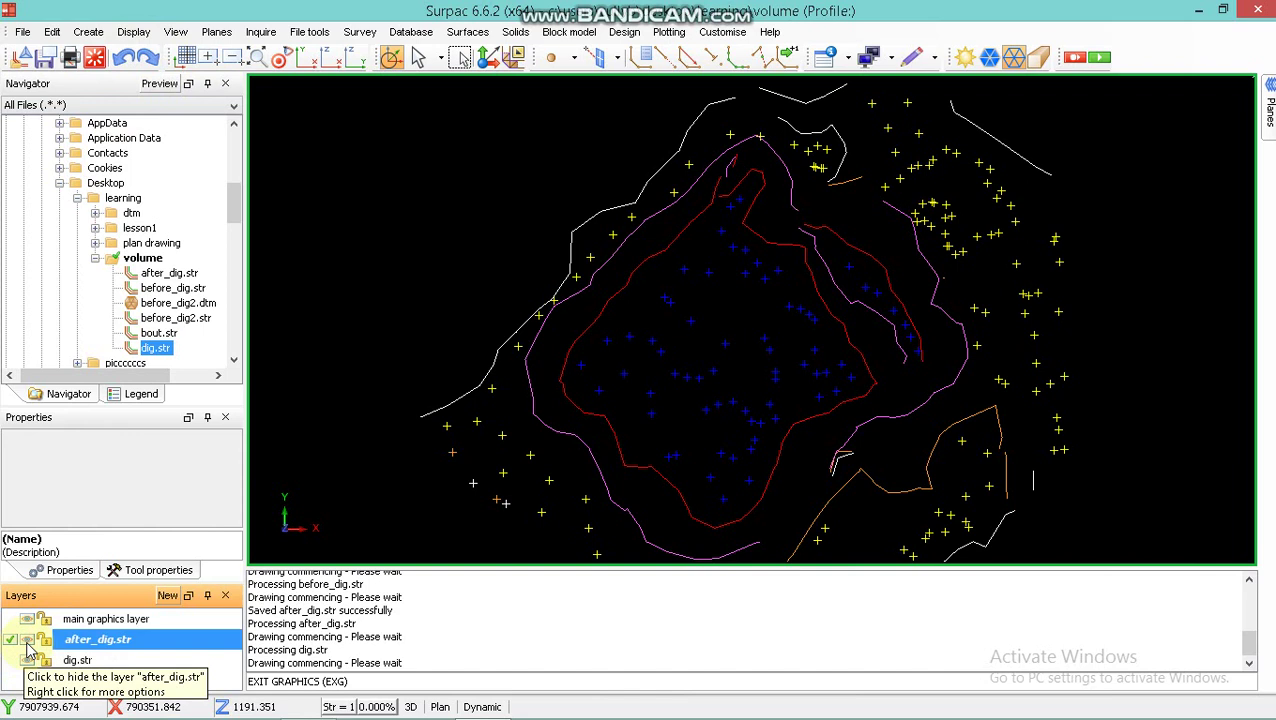
# Hide the after_dig.str layer and copy string 98 from dig.str into it as string 98
pyautogui.click(27, 641)
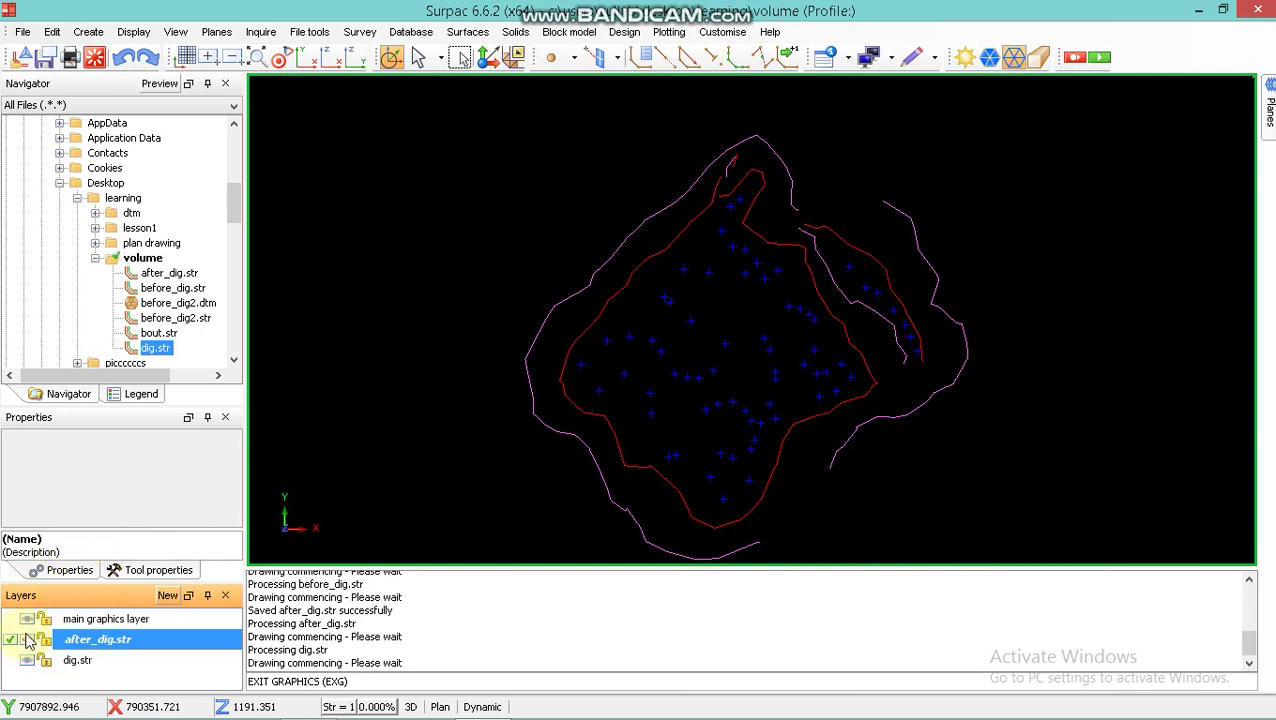
pyautogui.click(54, 32)
pyautogui.moveTo(74, 76)
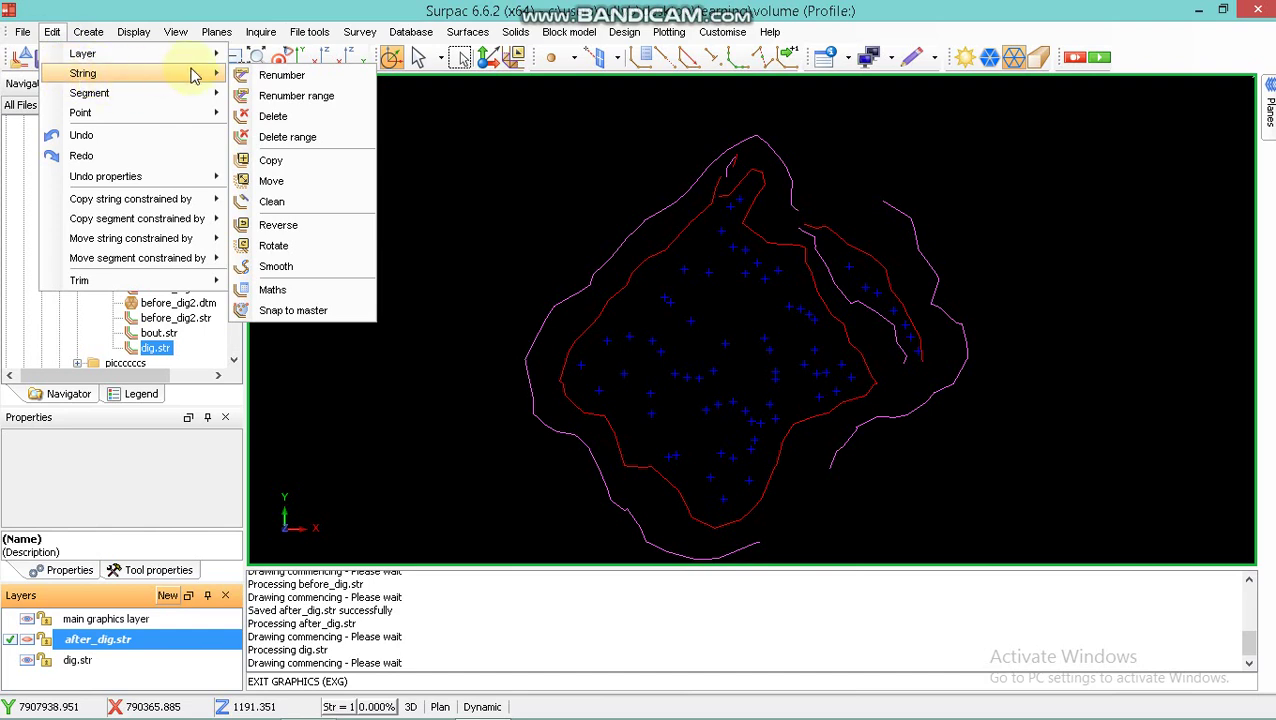
pyautogui.click(334, 163)
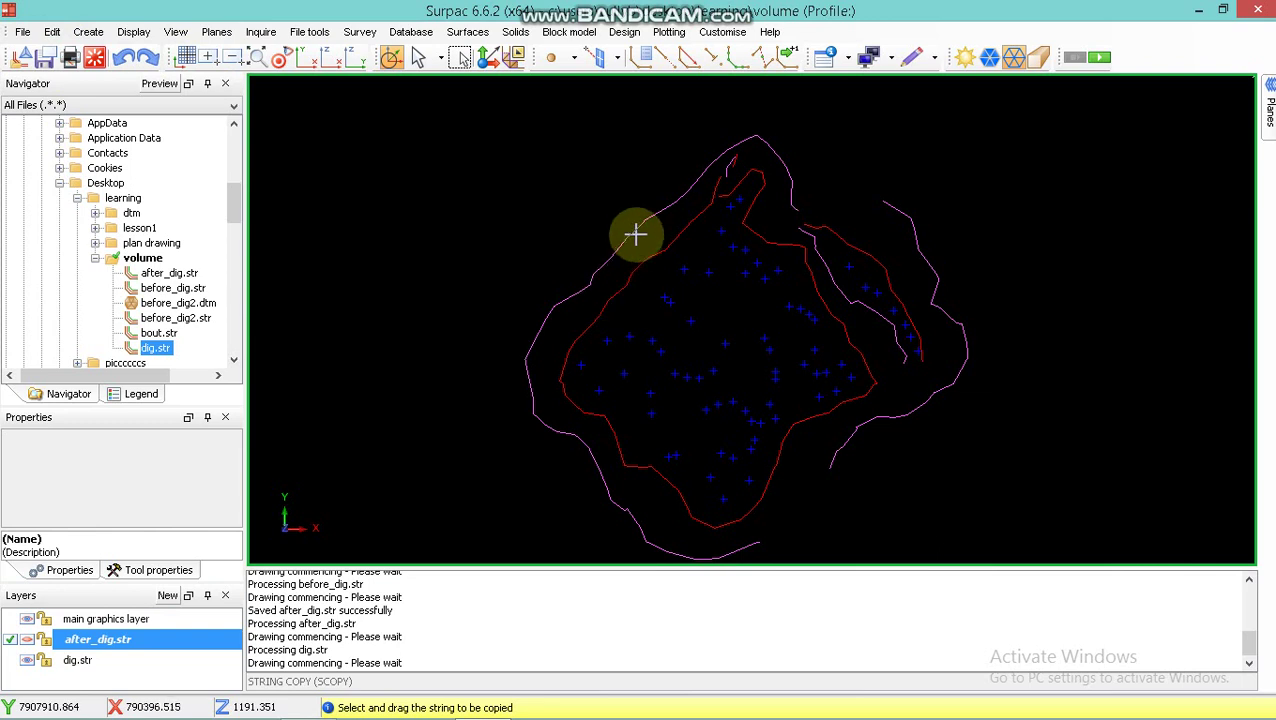
pyautogui.moveTo(636, 229)
pyautogui.mouseDown()
pyautogui.moveTo(926, 307)
pyautogui.moveTo(749, 452)
pyautogui.moveTo(709, 466)
pyautogui.mouseUp()
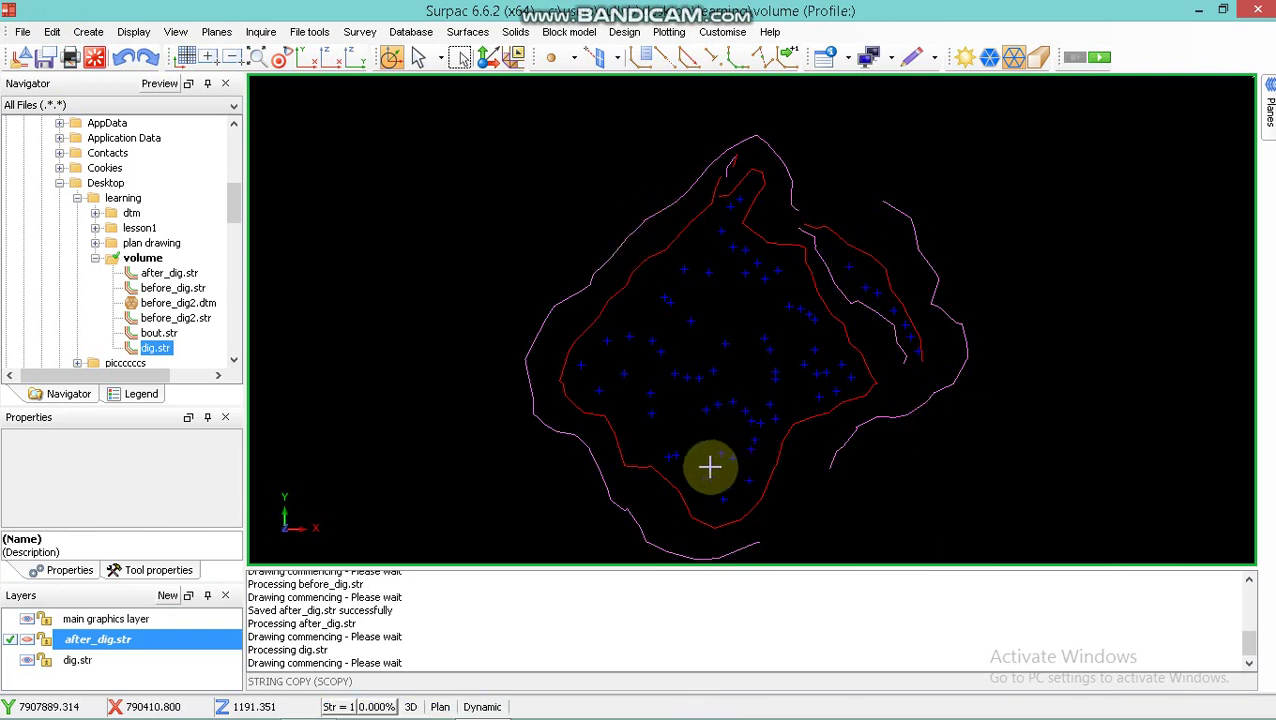
pyautogui.click(709, 466)
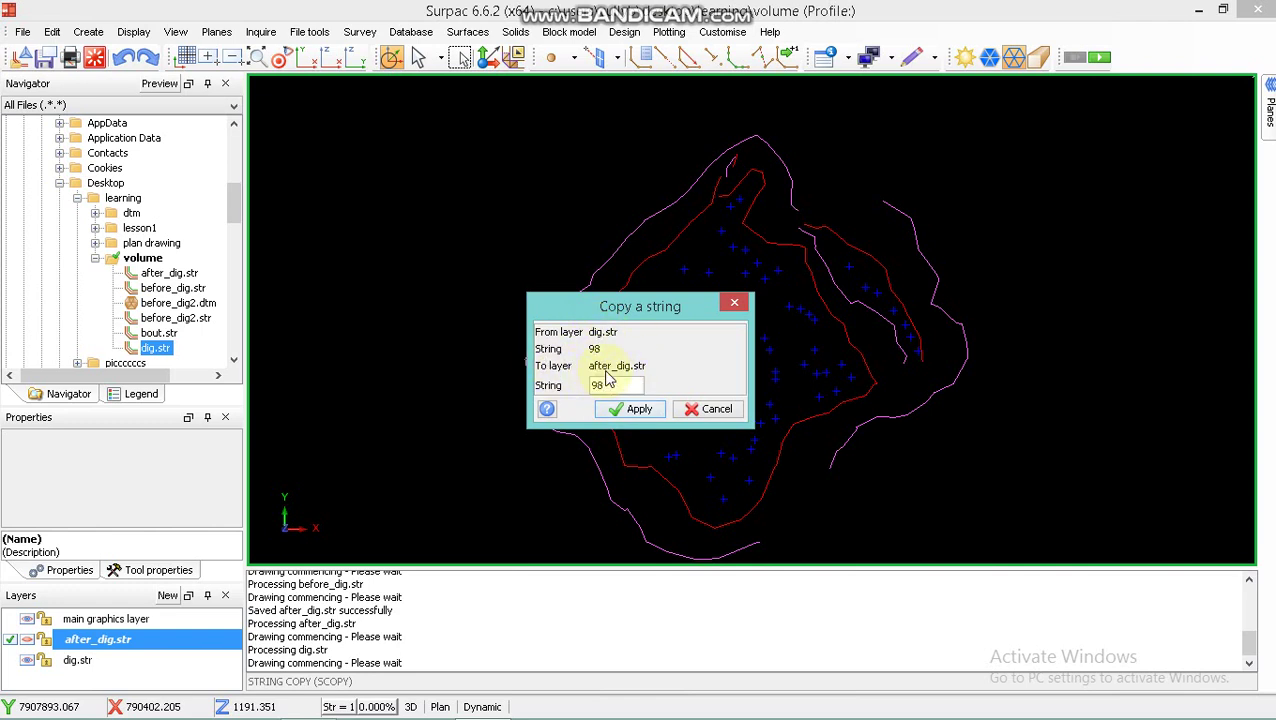
pyautogui.click(638, 410)
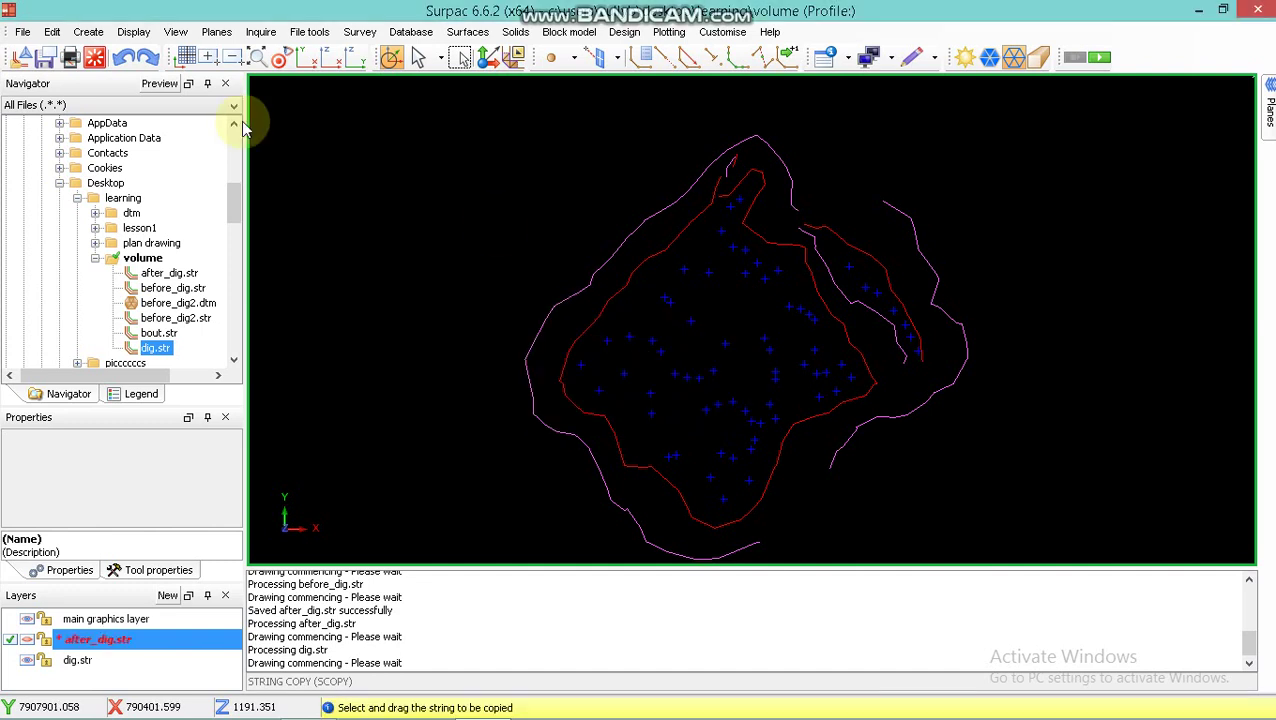
# Copy strings 8 and 2 from dig.str into the after_dig.str layer, keeping their string numbers
pyautogui.click(54, 32)
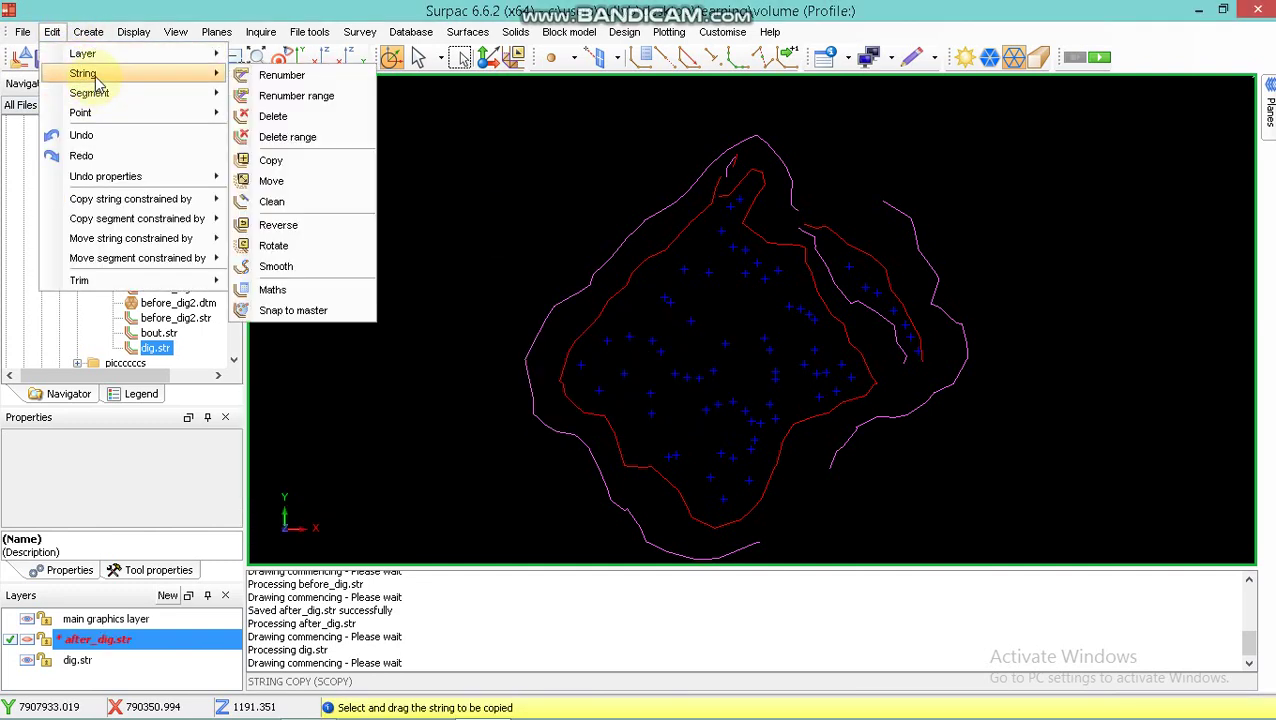
pyautogui.click(292, 162)
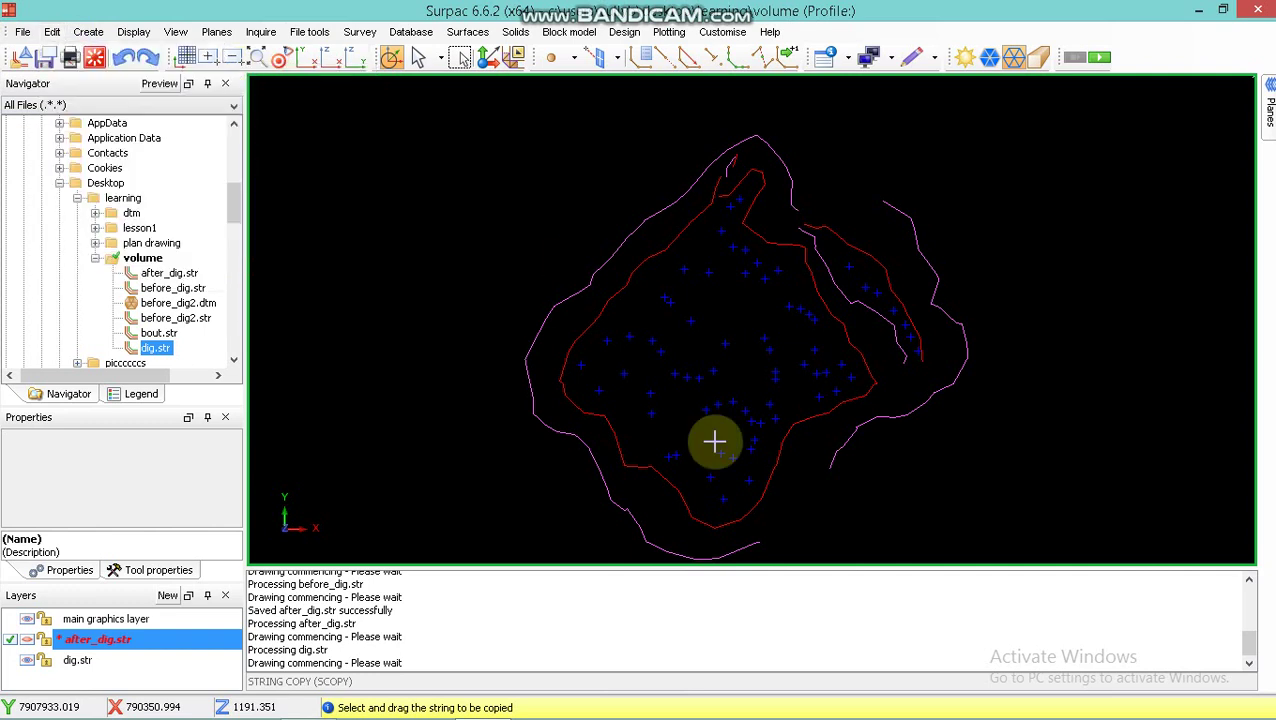
pyautogui.click(593, 413)
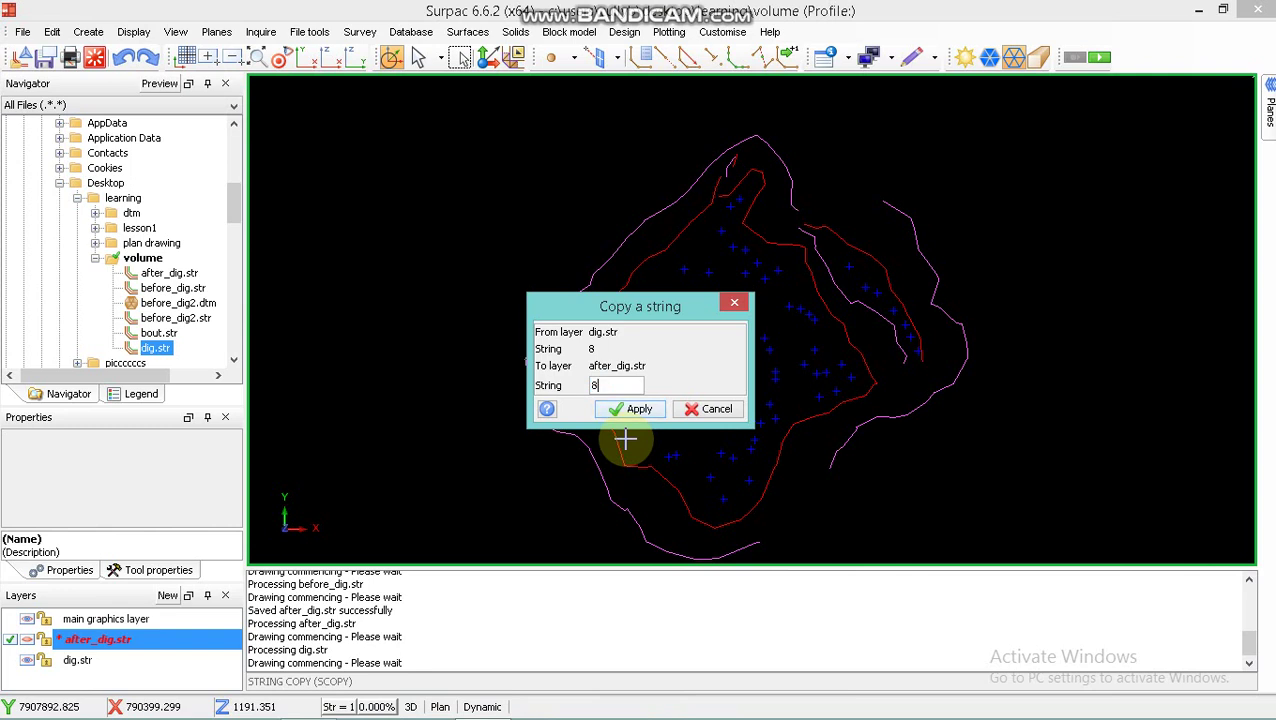
pyautogui.click(632, 410)
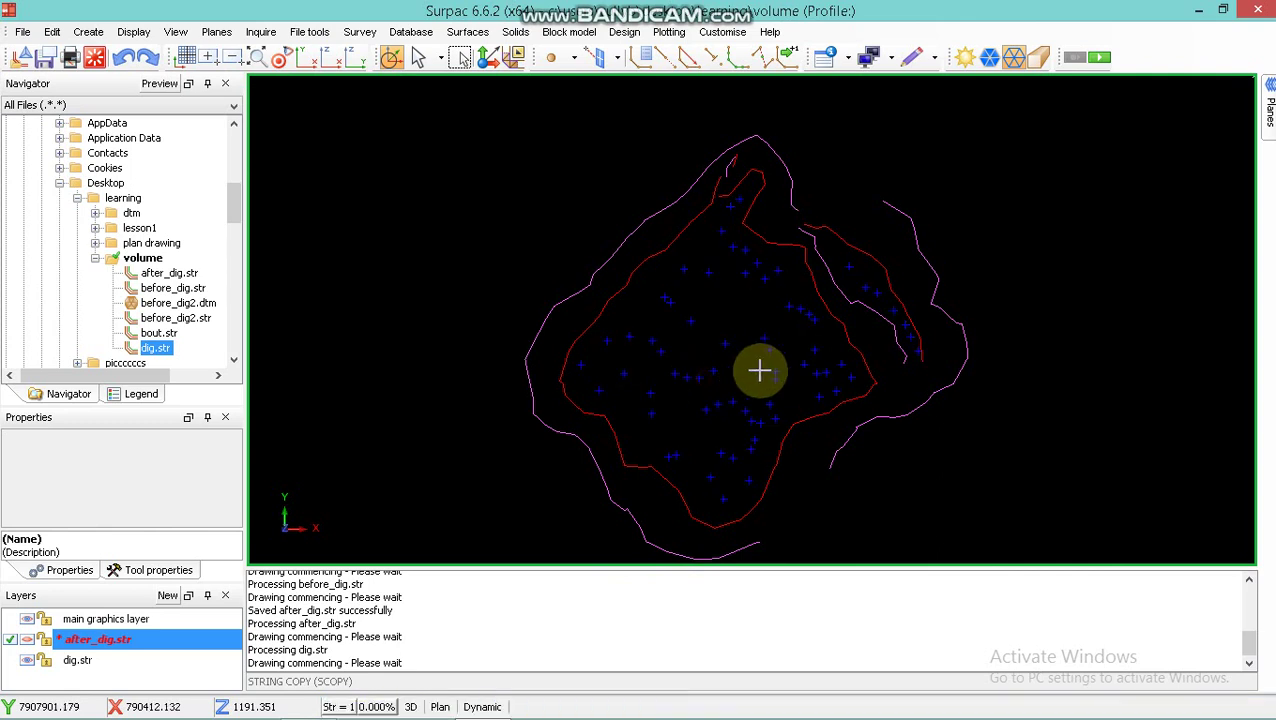
pyautogui.click(770, 385)
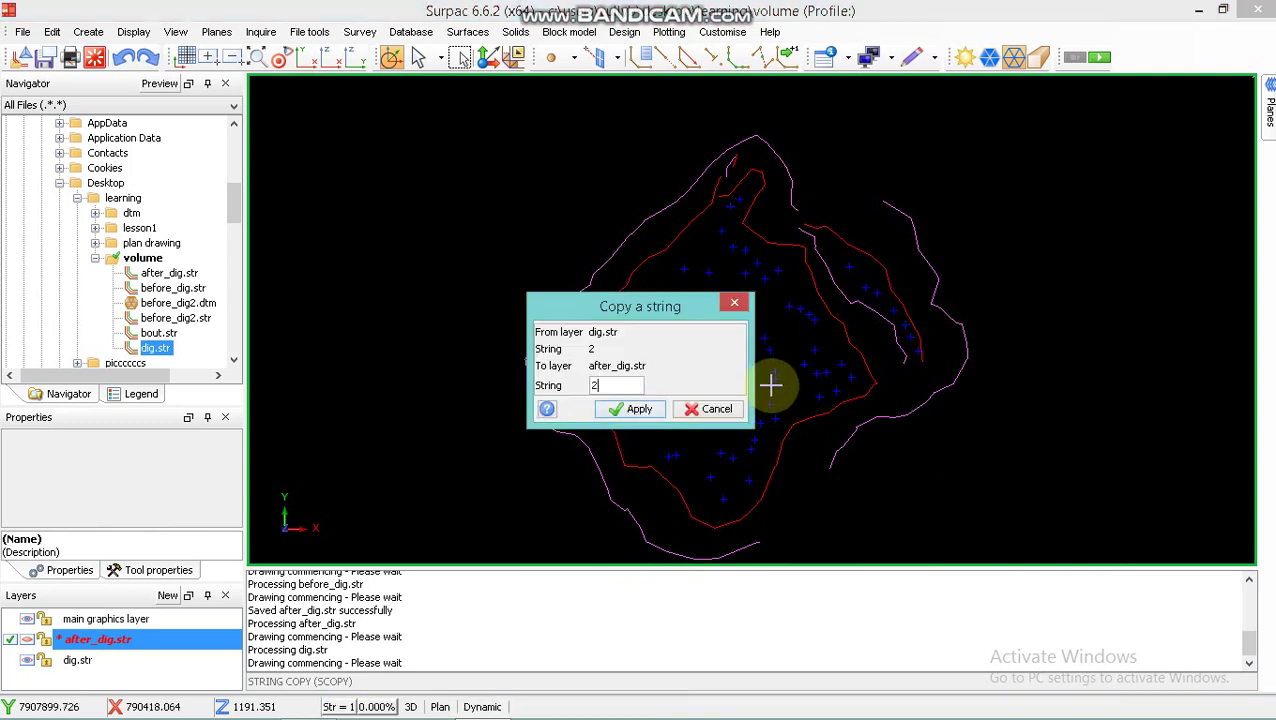
pyautogui.click(632, 410)
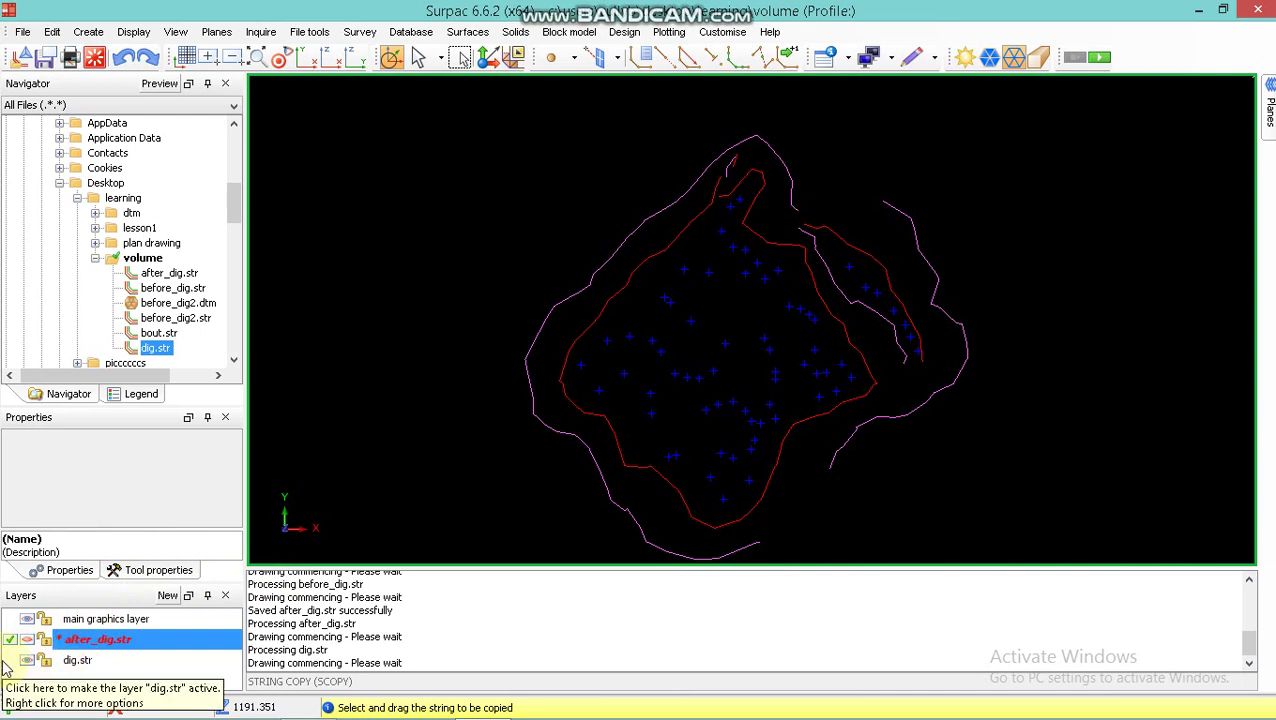
# Show the after_dig.str layer, hide the dig.str layer, and save the merged layer over the existing after_dig.str file
pyautogui.click(48, 664)
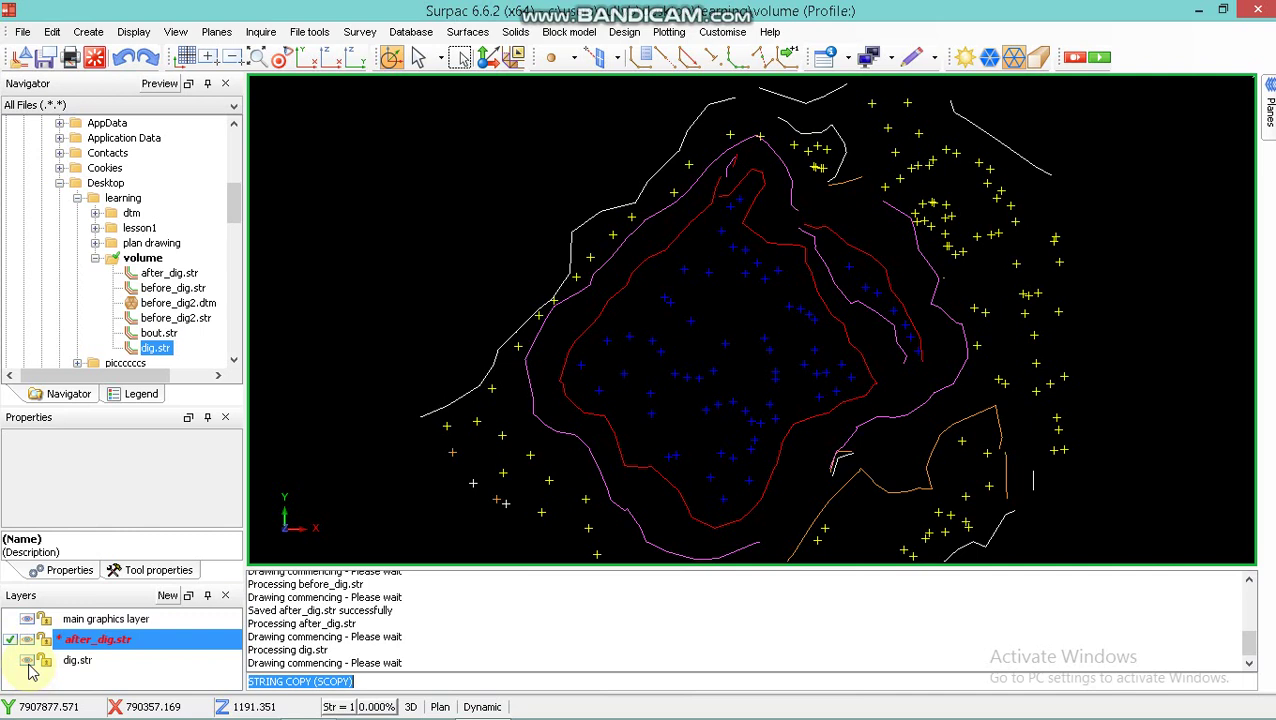
pyautogui.click(36, 662)
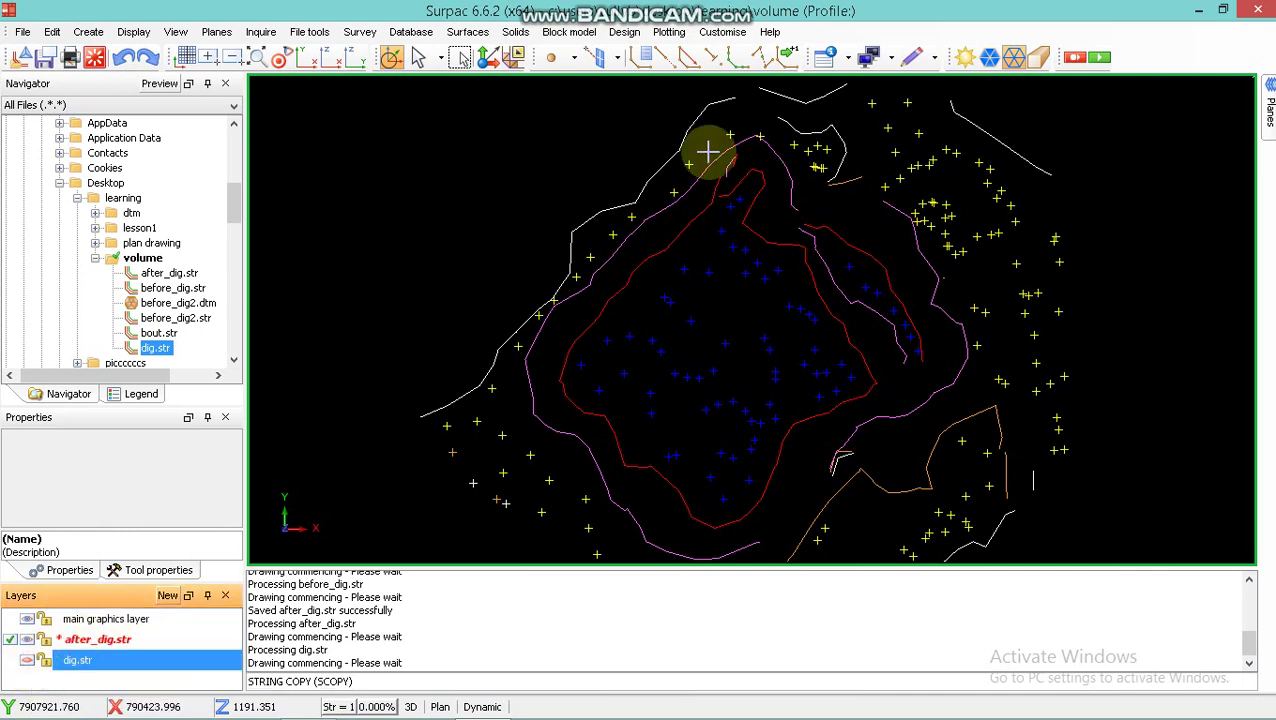
pyautogui.click(52, 63)
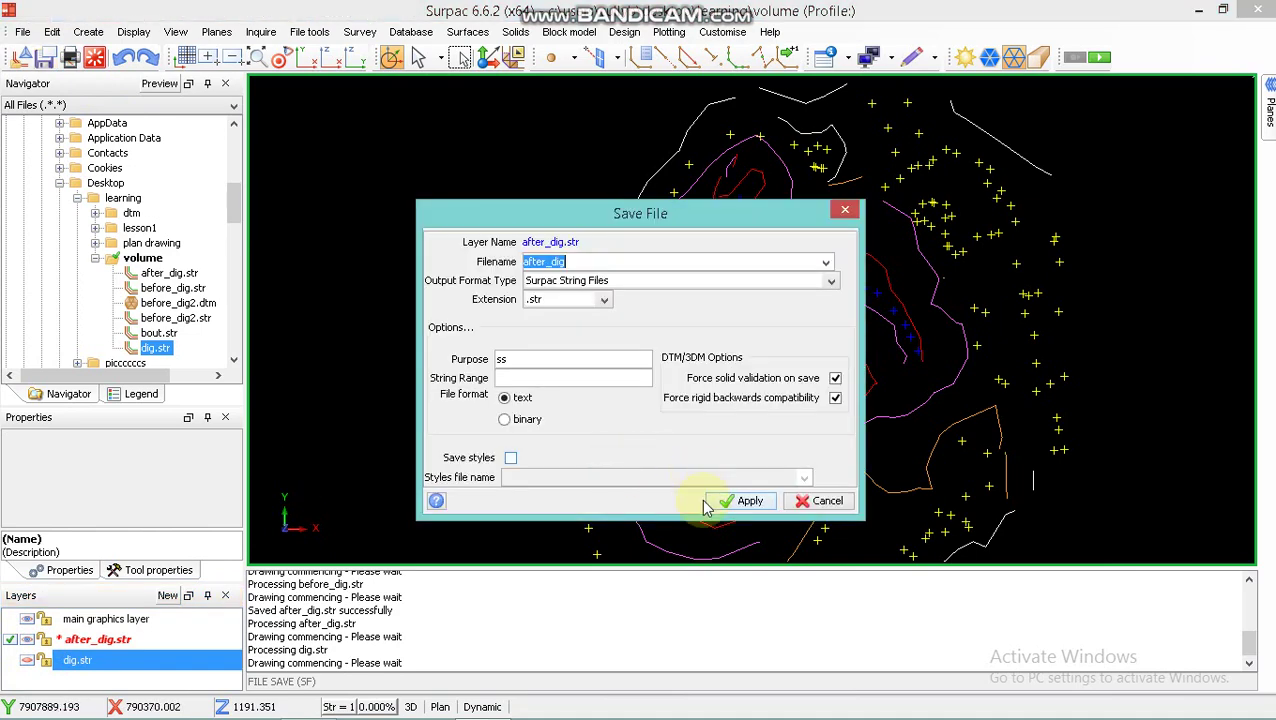
pyautogui.click(745, 501)
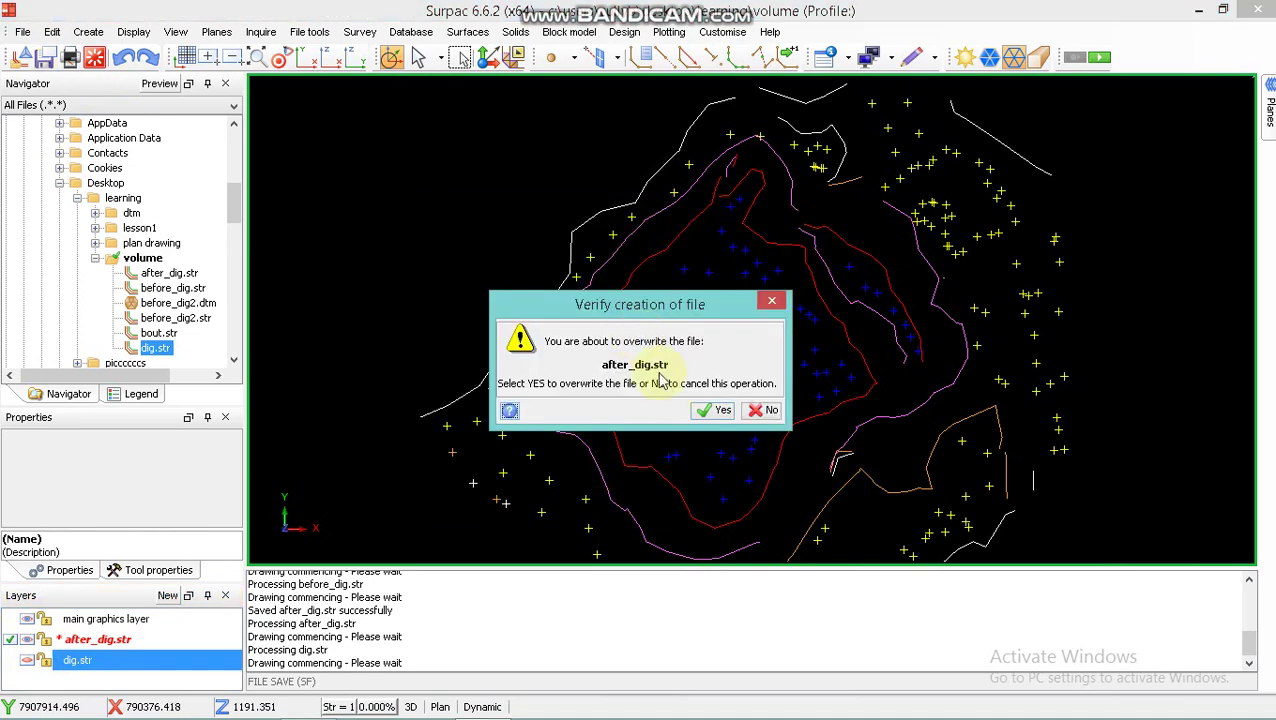
pyautogui.press('Return')
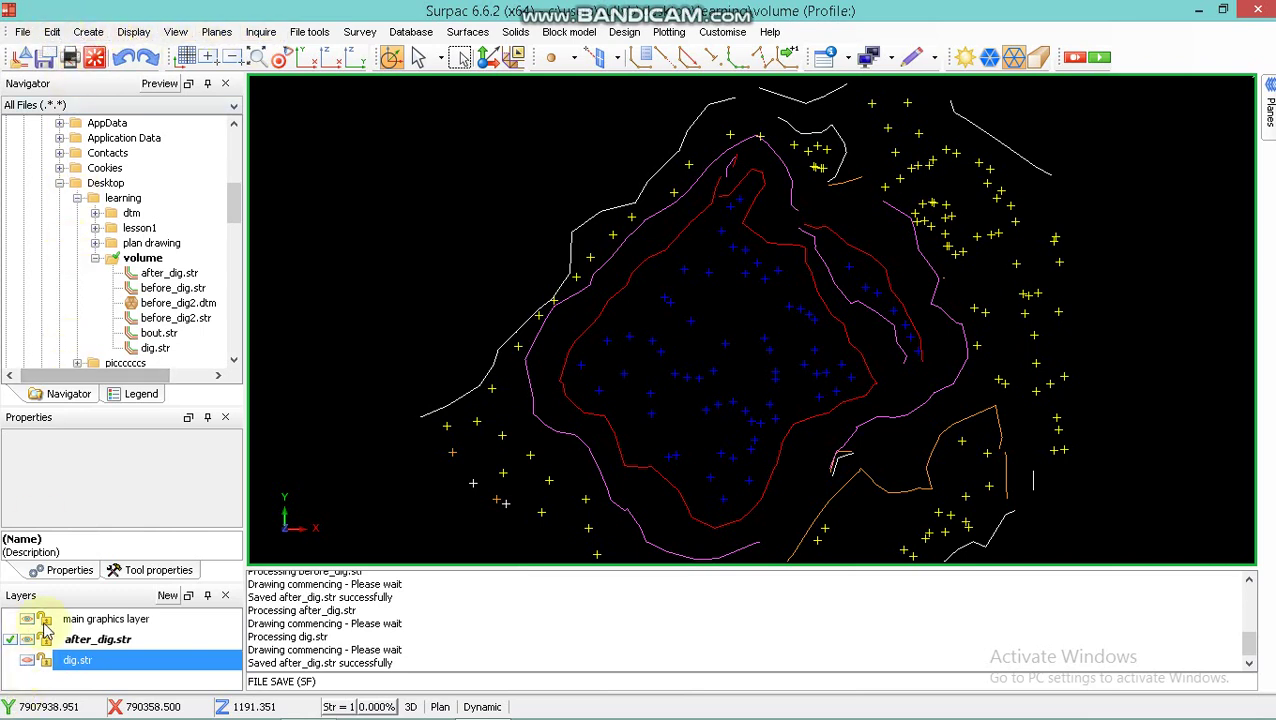
# Reset the graphics and load only after_dig.str
pyautogui.click(94, 58)
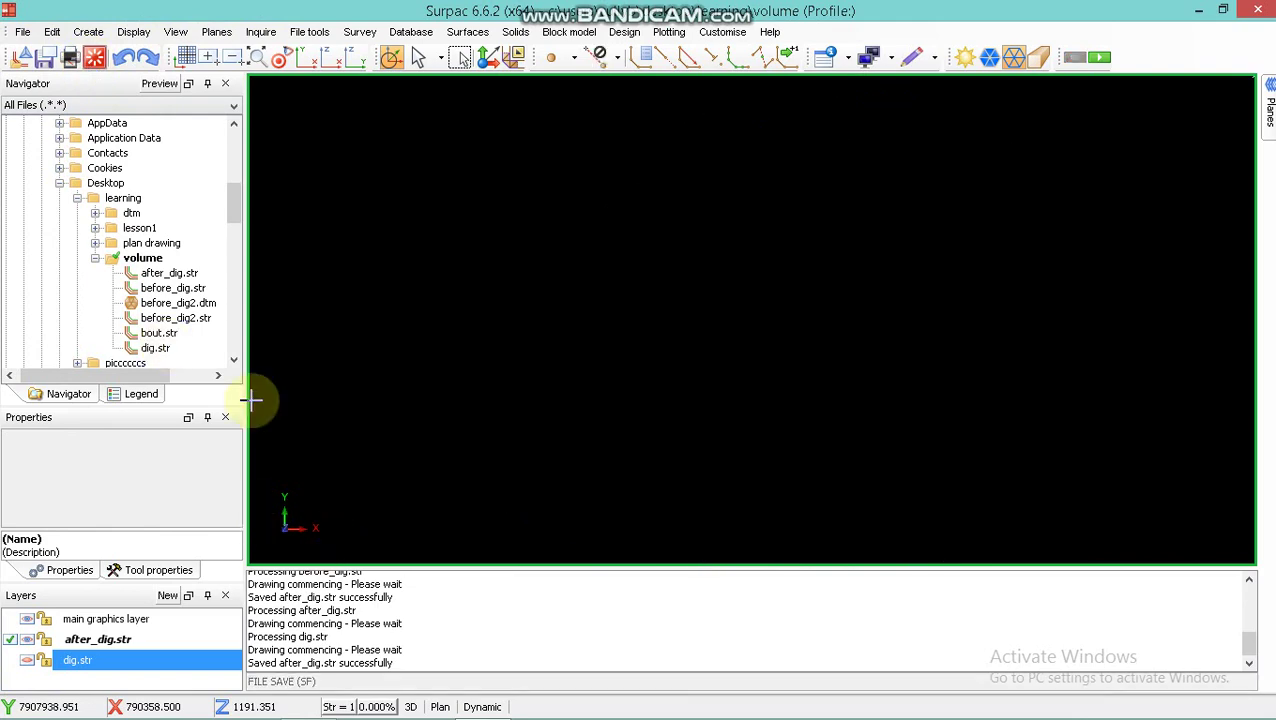
pyautogui.moveTo(165, 273); pyautogui.dragTo(518, 265)
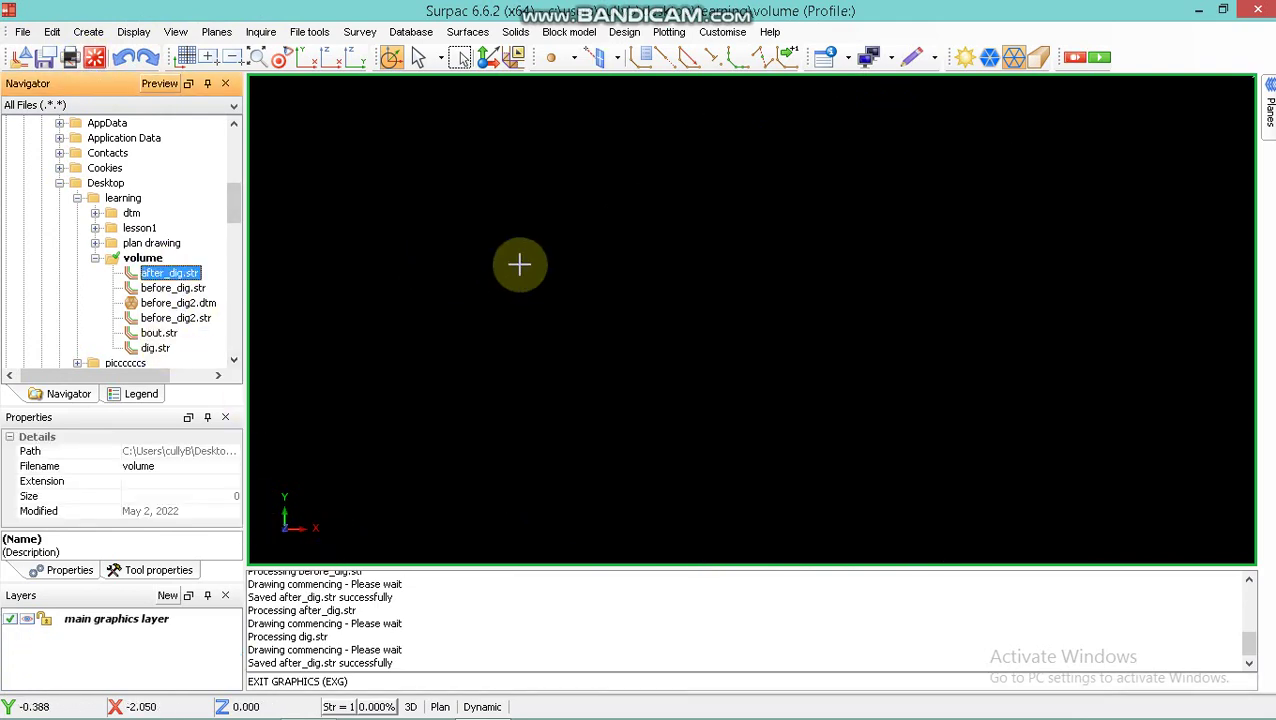
pyautogui.scroll(2, 882, 160)
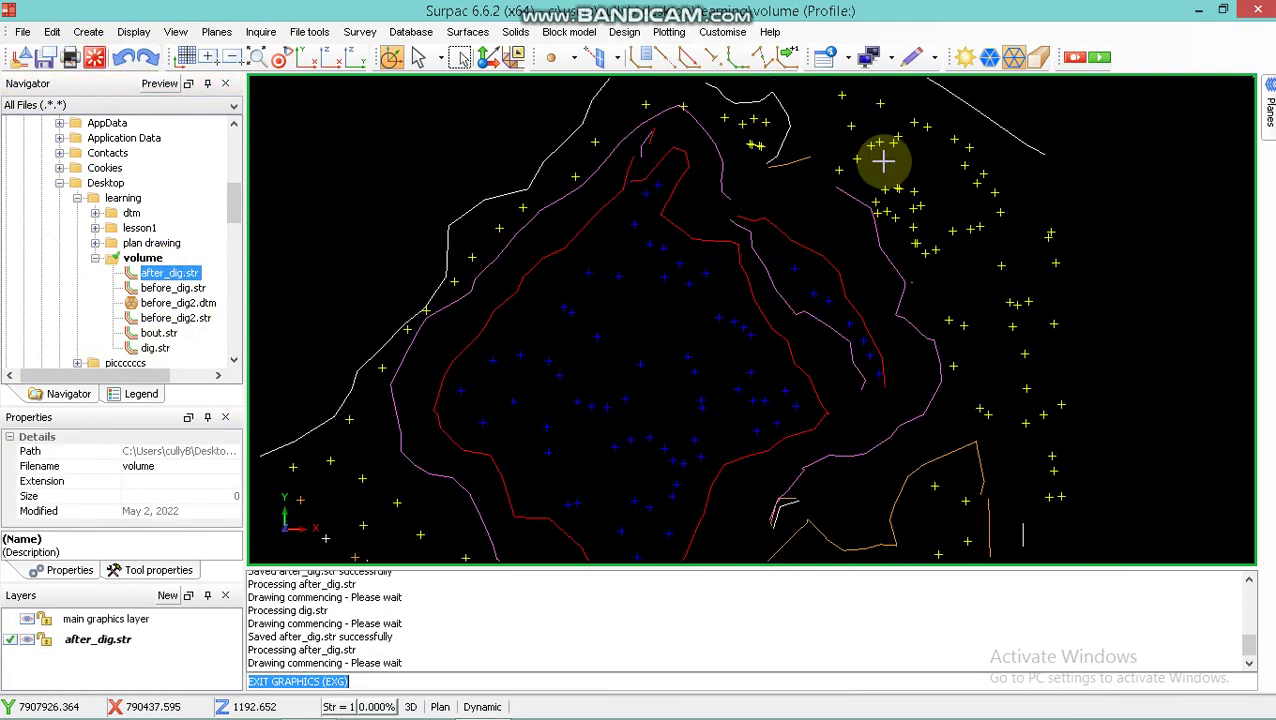
# Display the d1 description attributes at all points of the after_dig.str layer
pyautogui.click(146, 36)
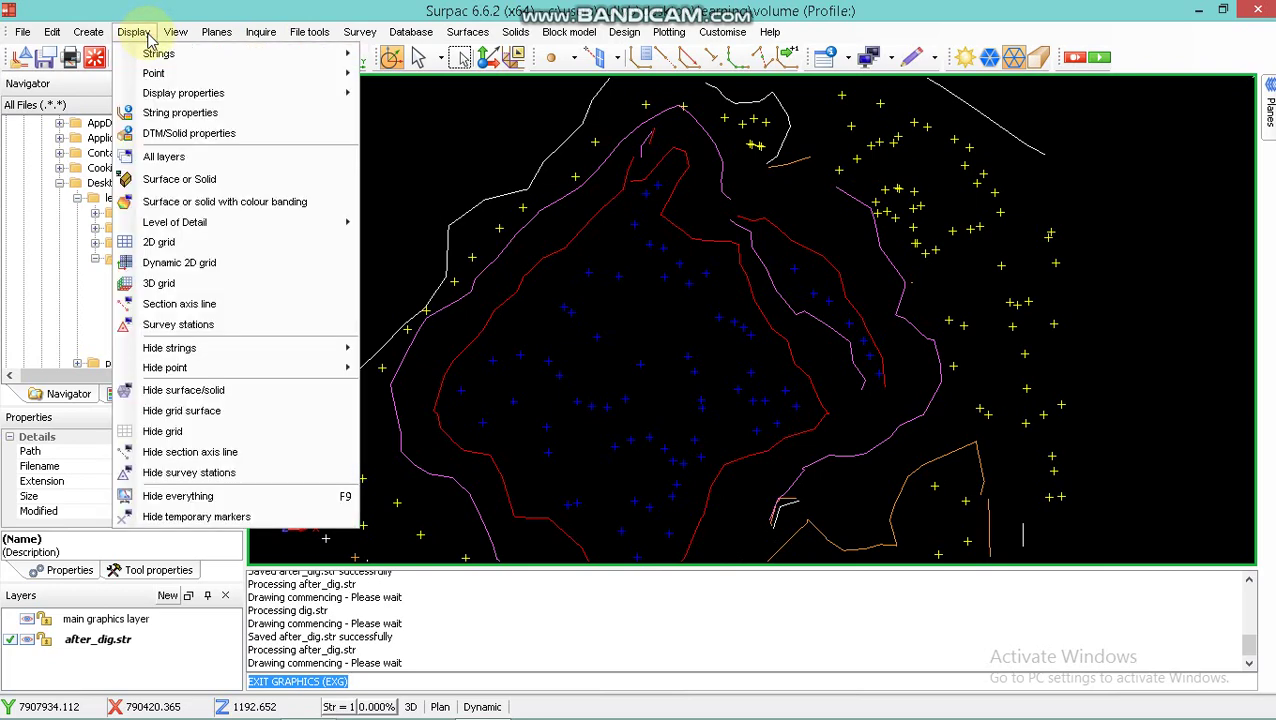
pyautogui.moveTo(164, 57)
pyautogui.moveTo(305, 75)
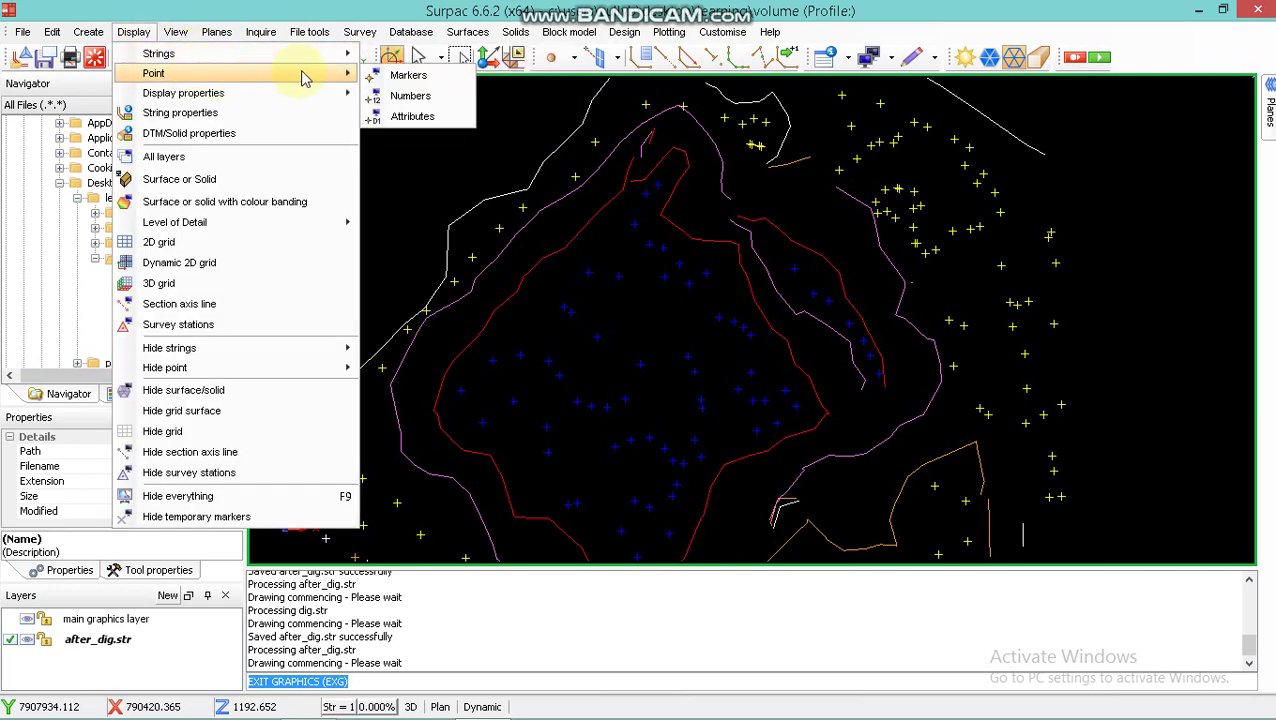
pyautogui.click(428, 116)
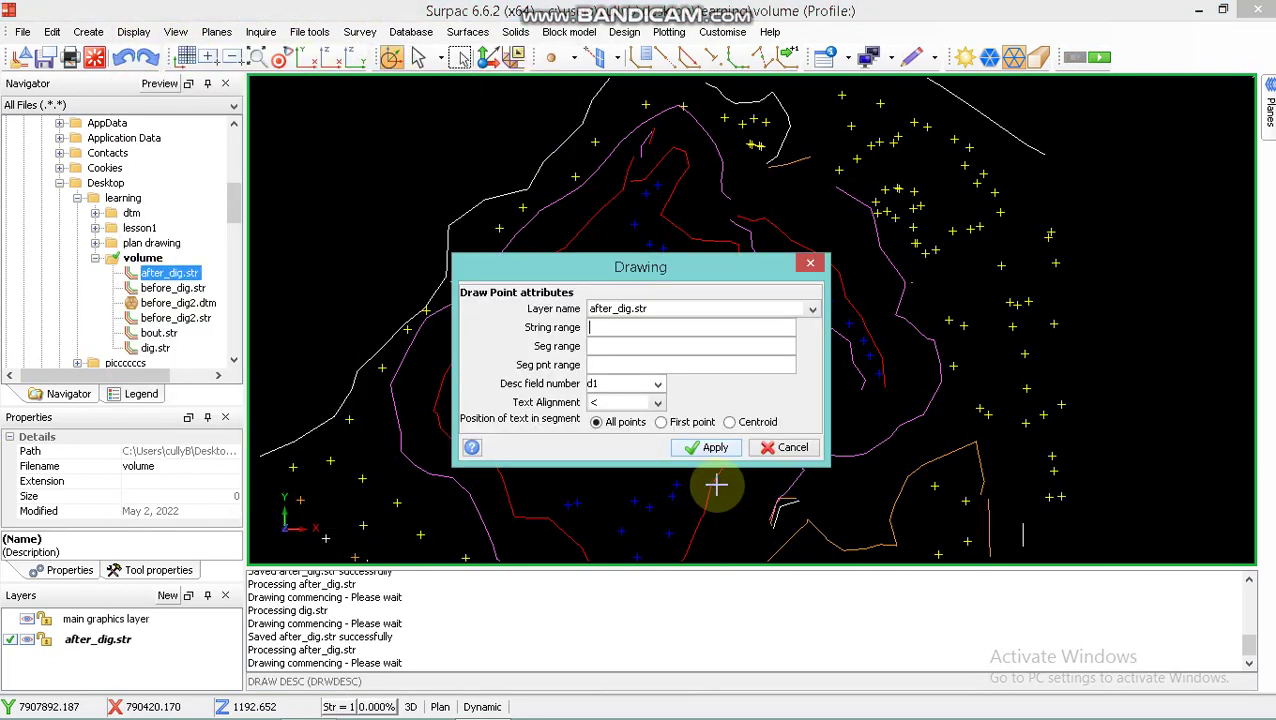
pyautogui.click(705, 447)
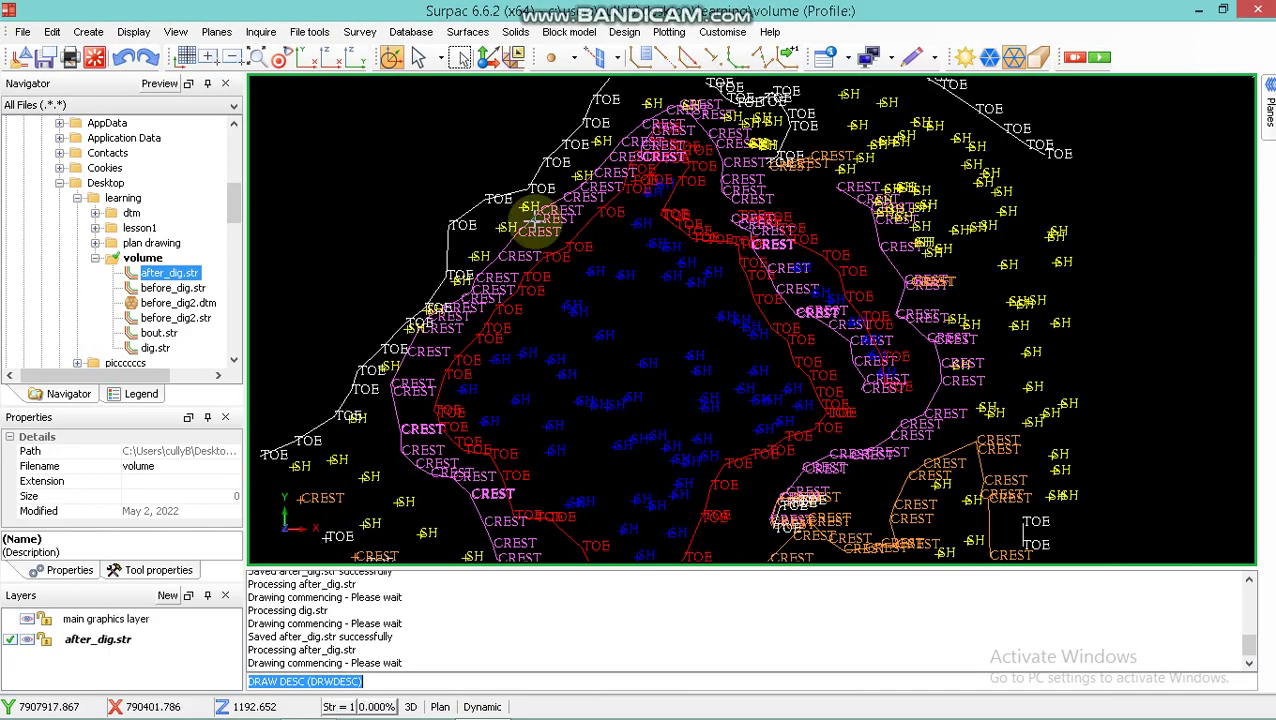
pyautogui.scroll(-3, 906, 447)
pyautogui.scroll(2, 895, 430)
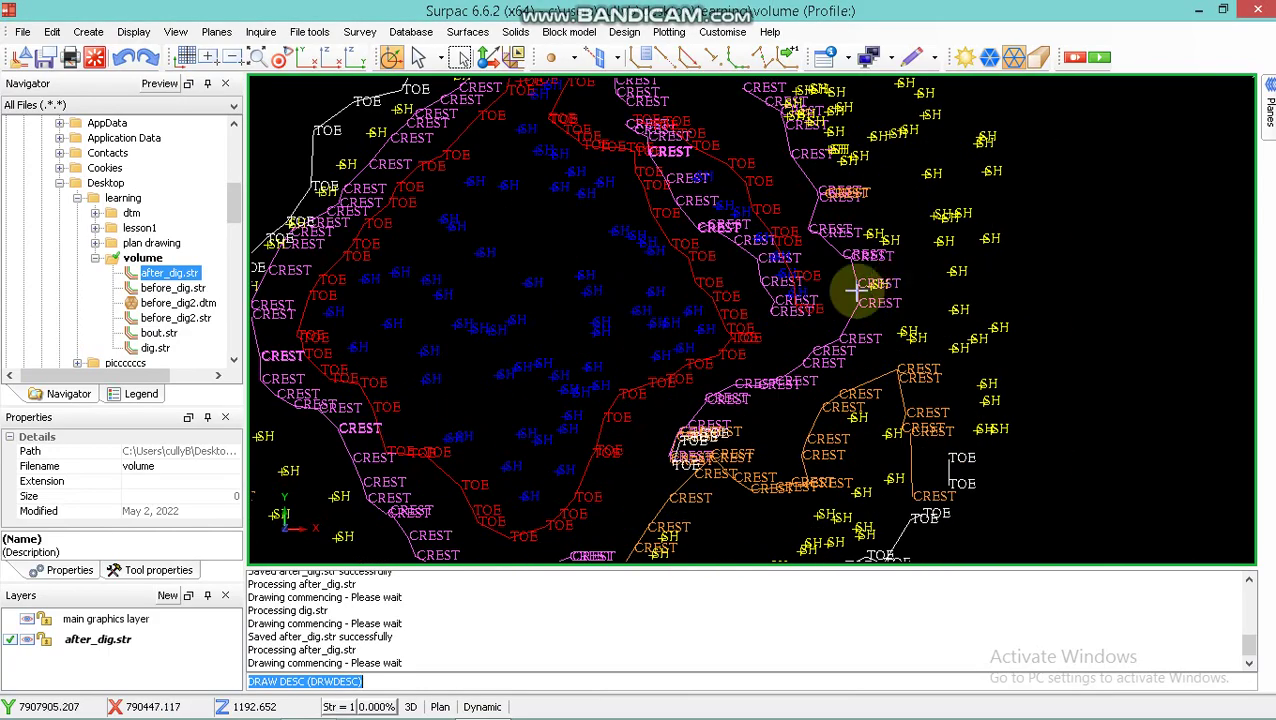
pyautogui.scroll(-3, 860, 290)
pyautogui.scroll(2, 748, 510)
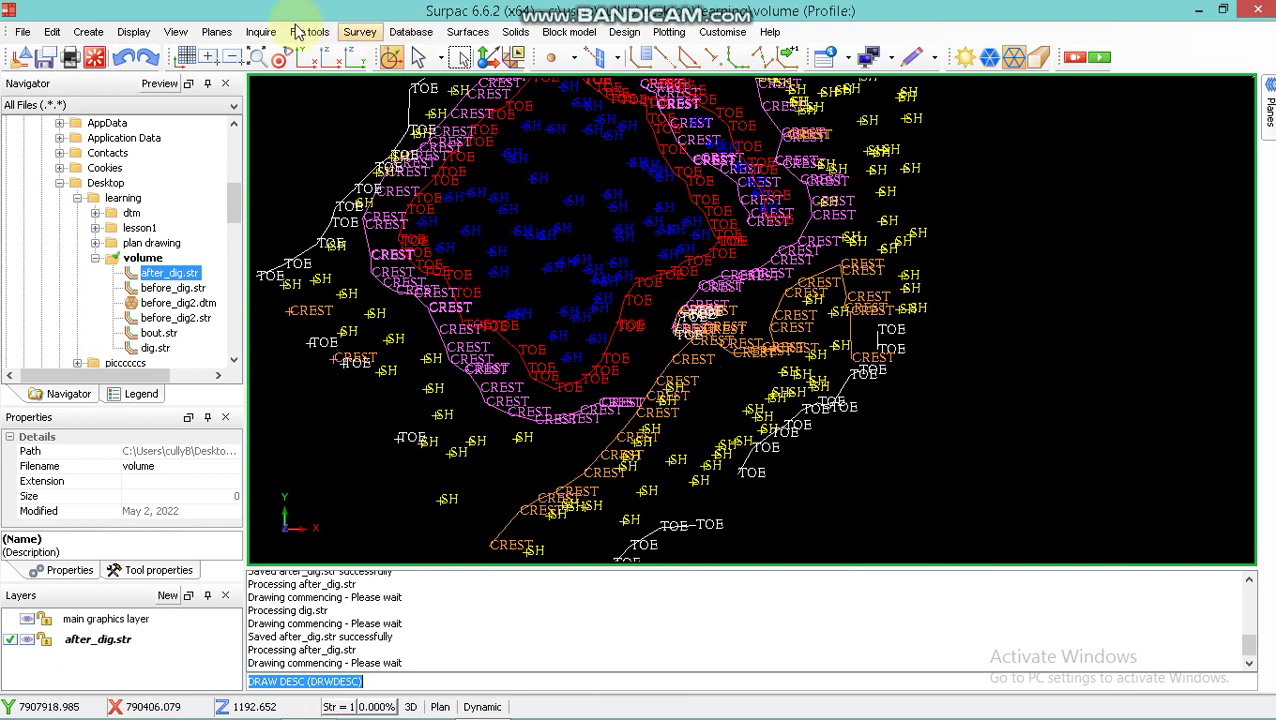
# Inquire the point properties of outer toe, spot height and crest points and of the dig crest to compare their string numbers
pyautogui.click(261, 31)
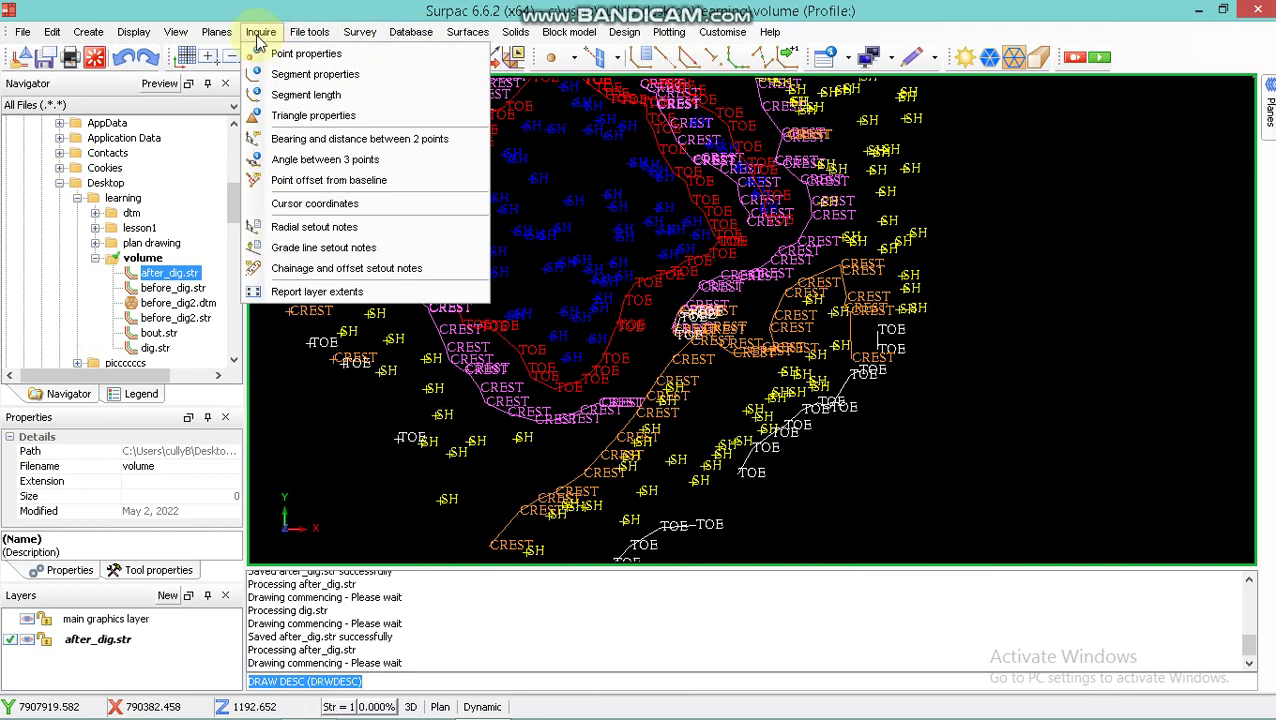
pyautogui.click(279, 60)
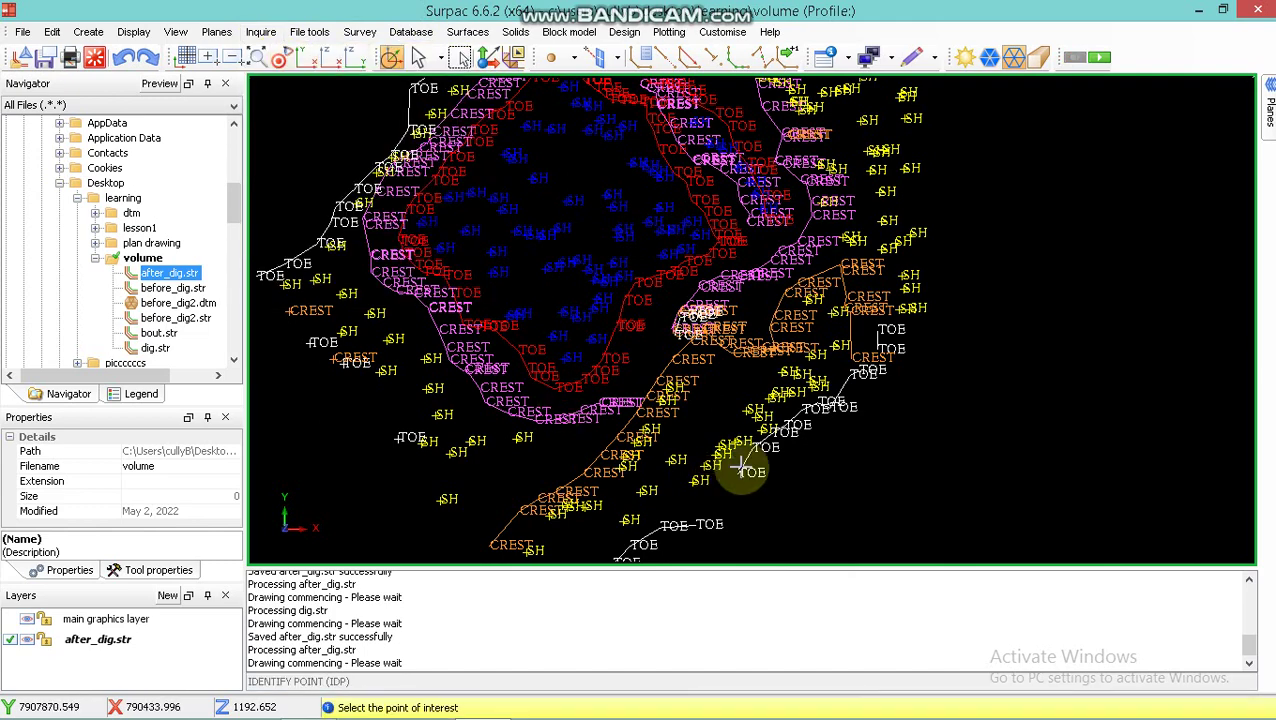
pyautogui.click(718, 453)
pyautogui.click(718, 454)
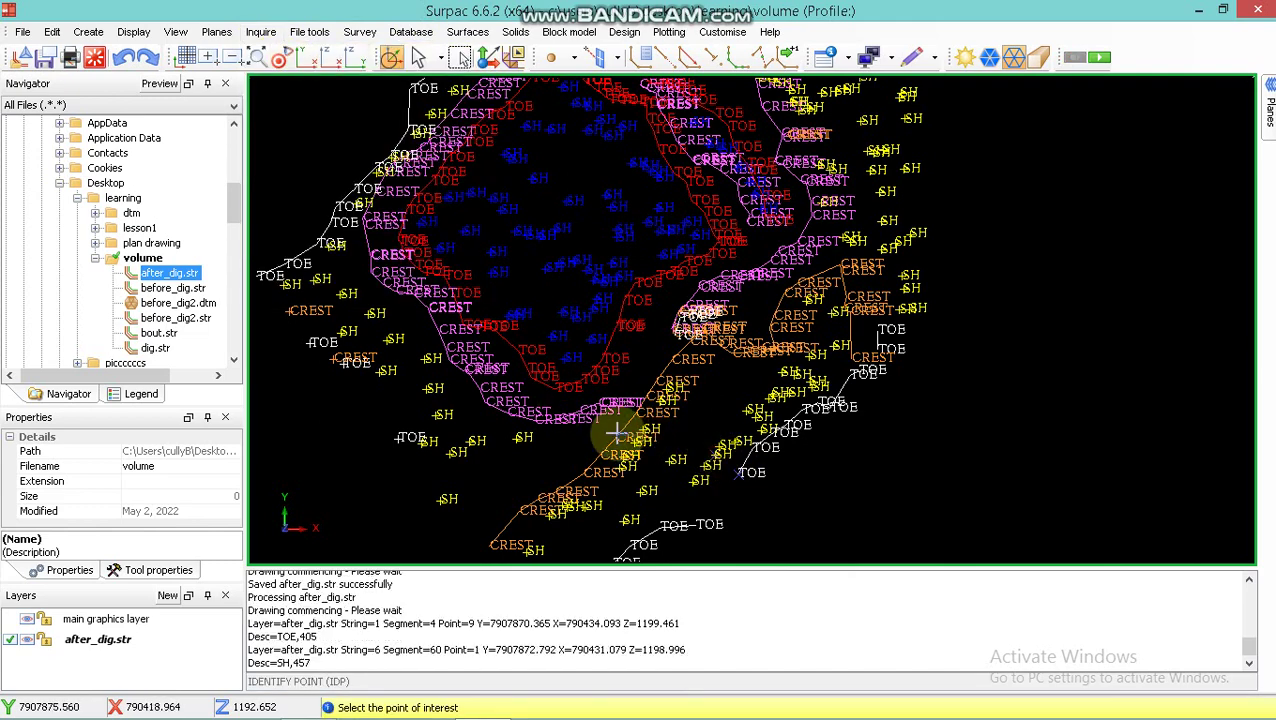
pyautogui.click(609, 430)
pyautogui.click(596, 376)
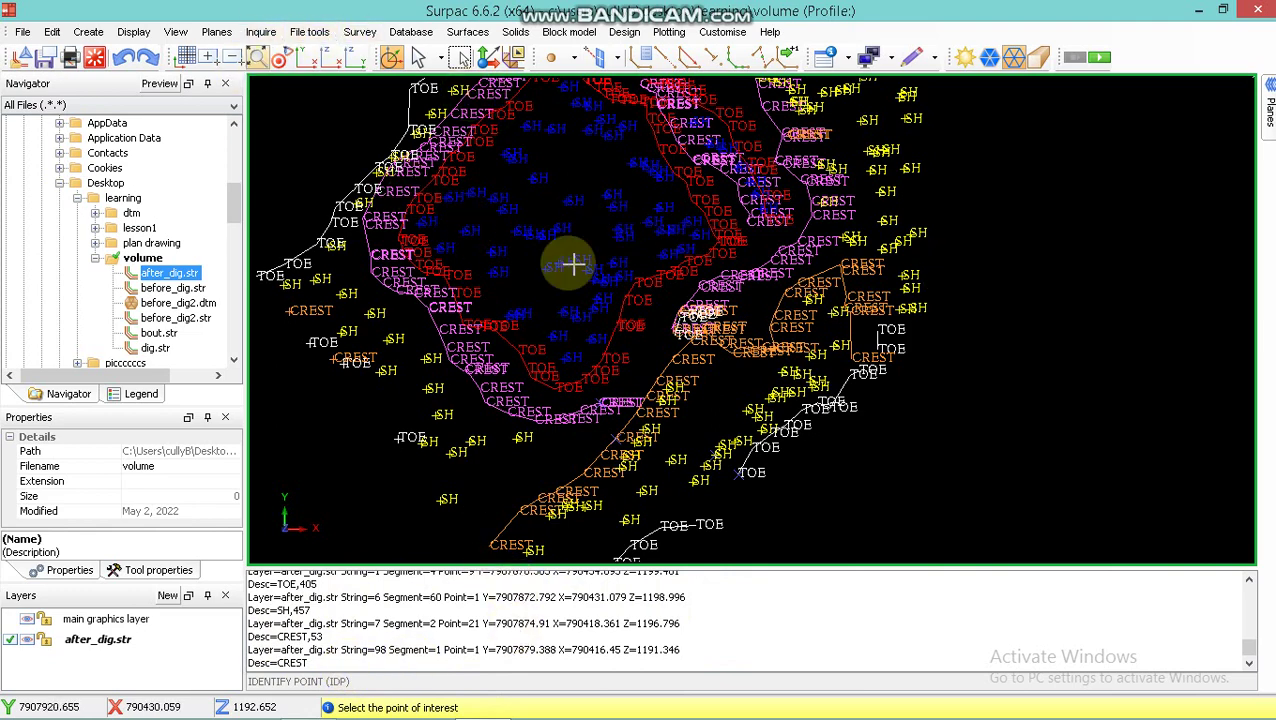
pyautogui.scroll(2, 668, 212)
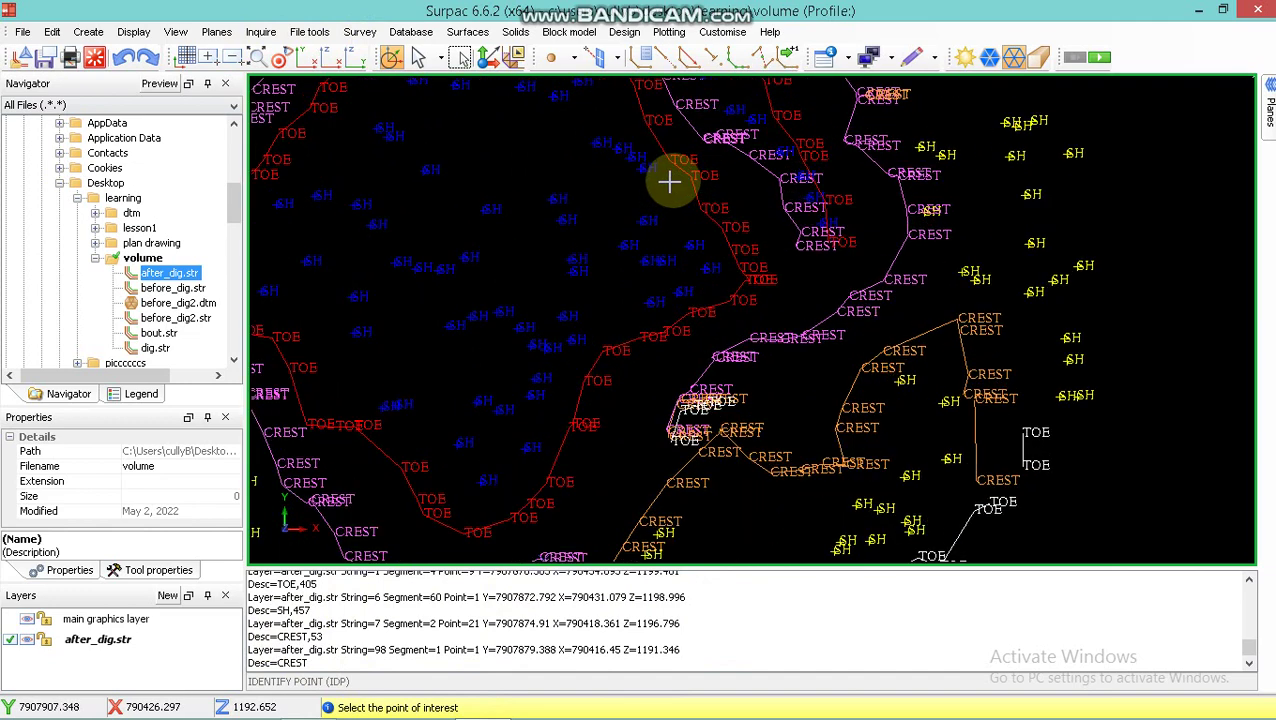
pyautogui.scroll(-1, 632, 213)
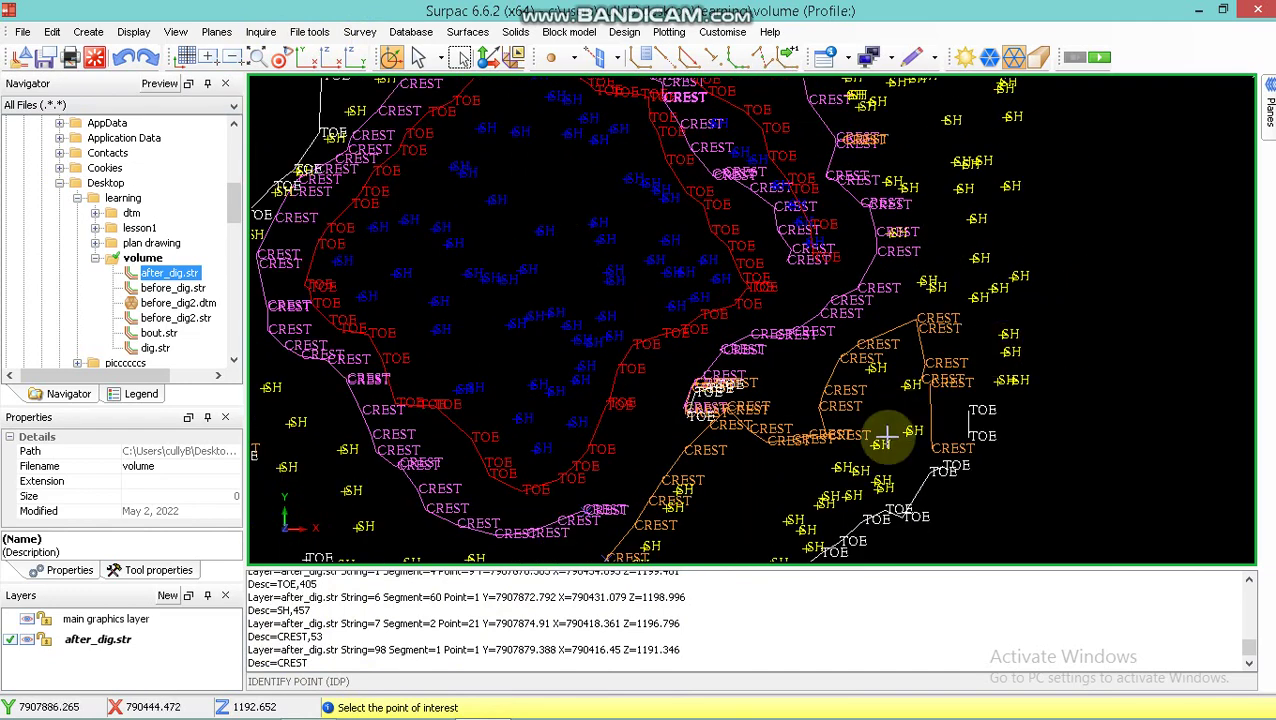
pyautogui.scroll(-2, 655, 330)
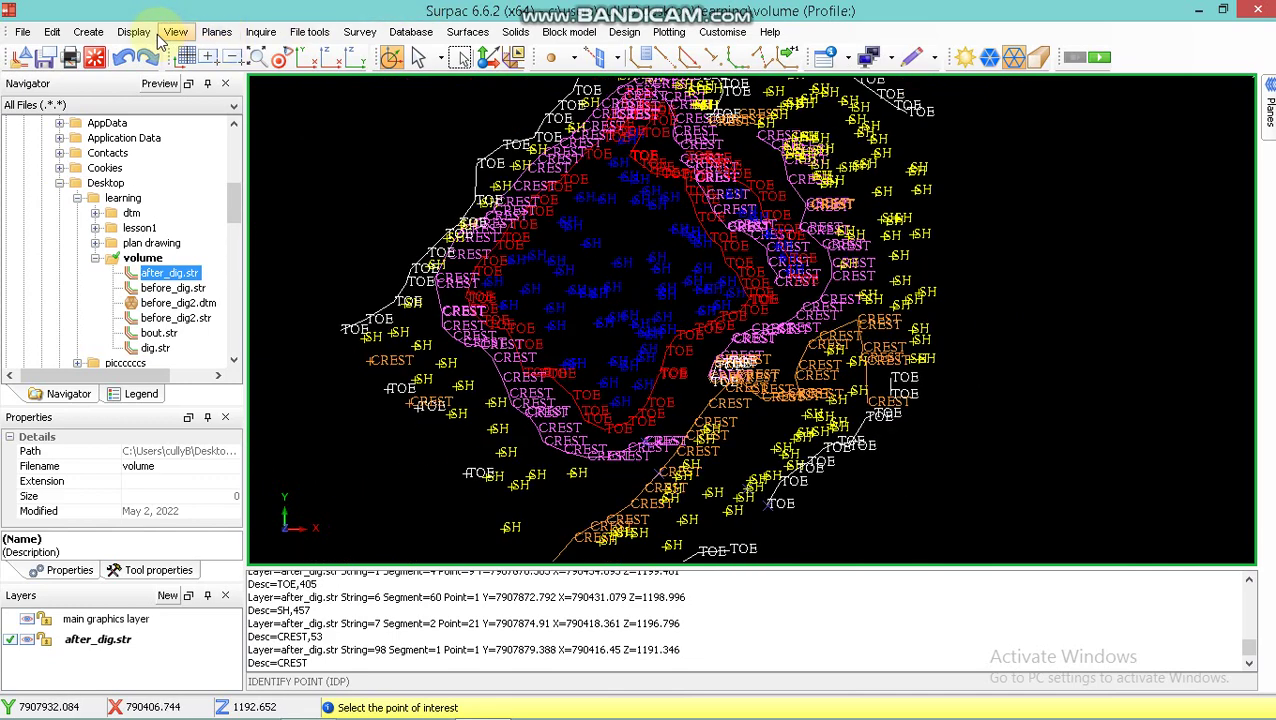
# Renumber the dig toe string 8 to string 1 in the after_dig.str layer
pyautogui.click(58, 34)
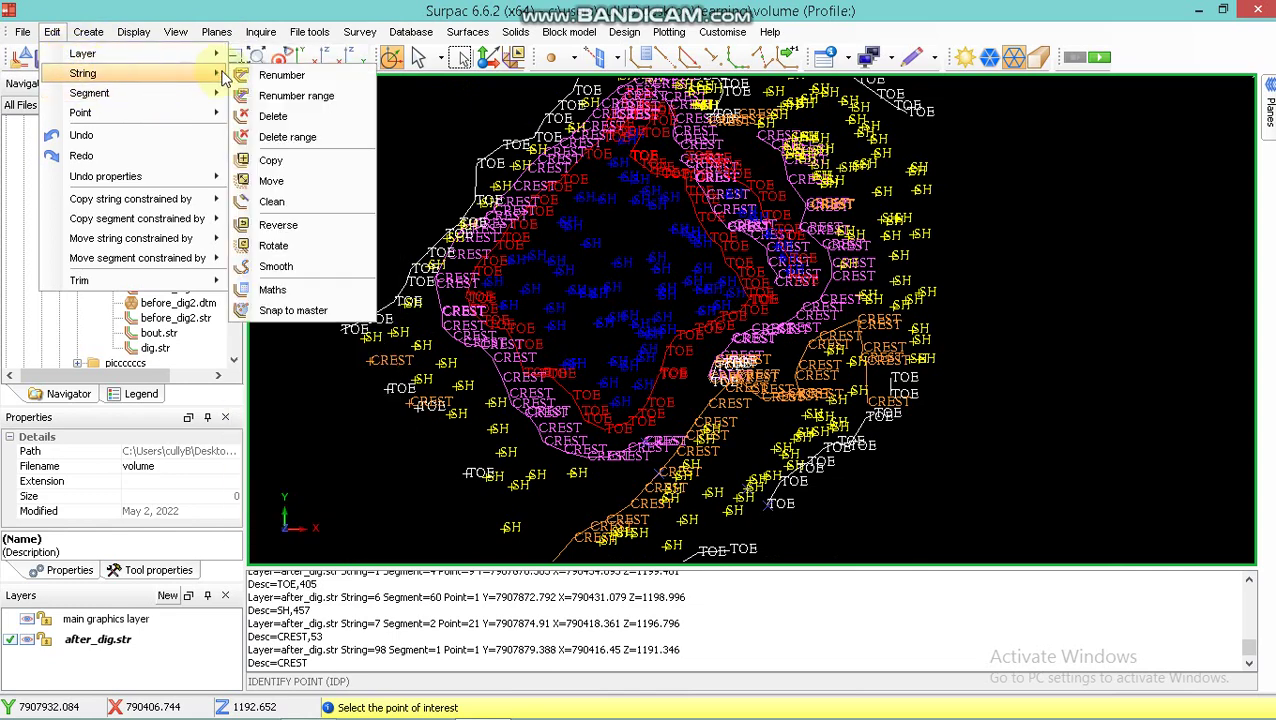
pyautogui.click(282, 76)
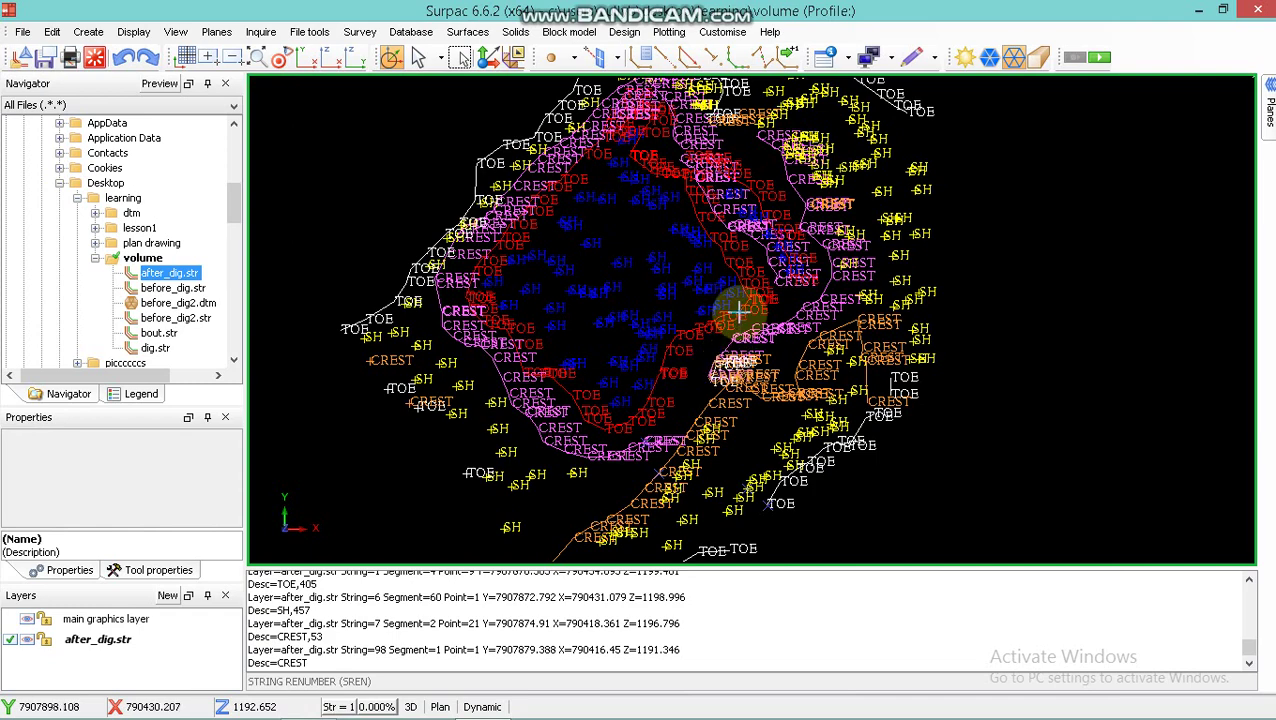
pyautogui.click(726, 441)
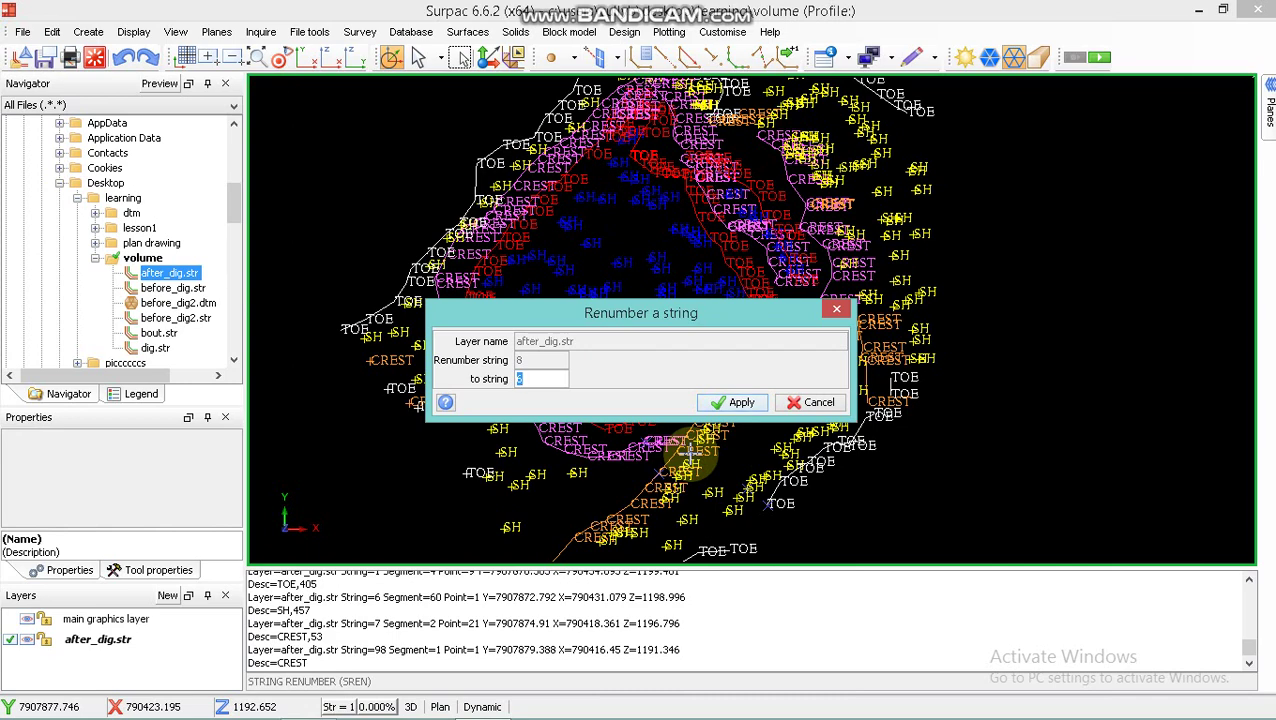
pyautogui.write('1')
pyautogui.click(741, 402)
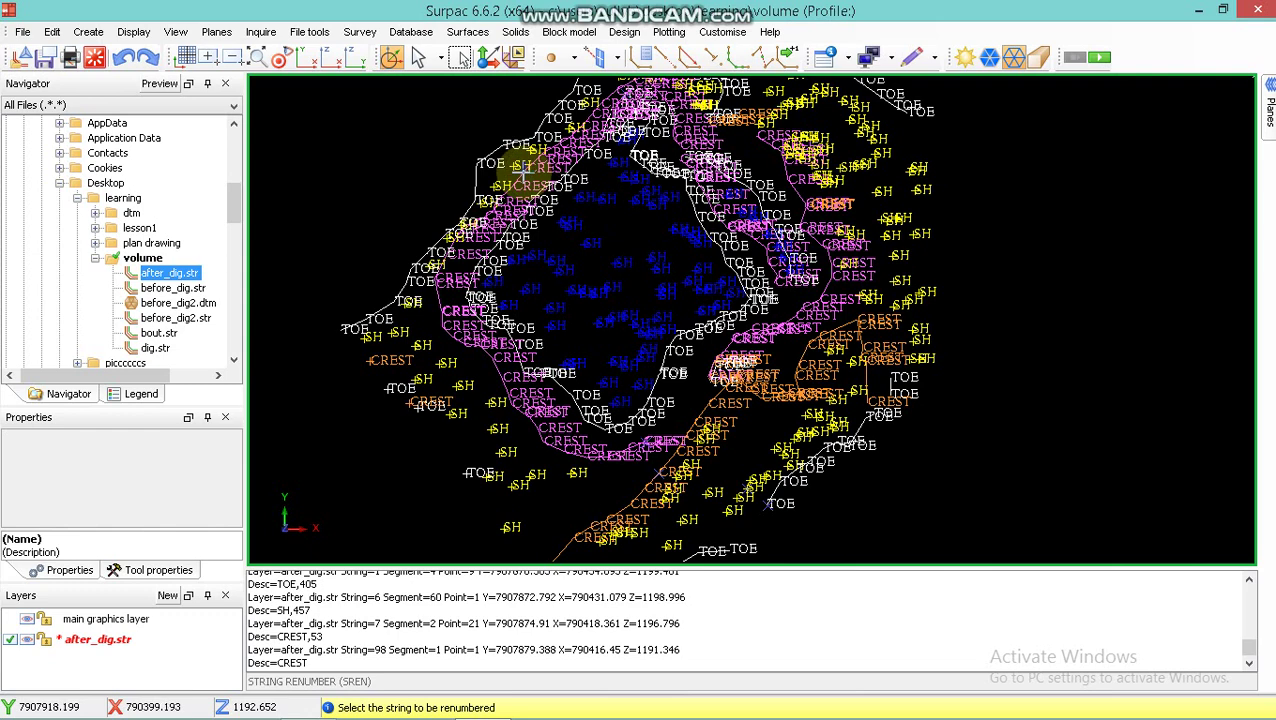
# Renumber the dig crest string 98 to 7 and the dig spot height string 2 to 6 in after_dig.str
pyautogui.click(664, 268)
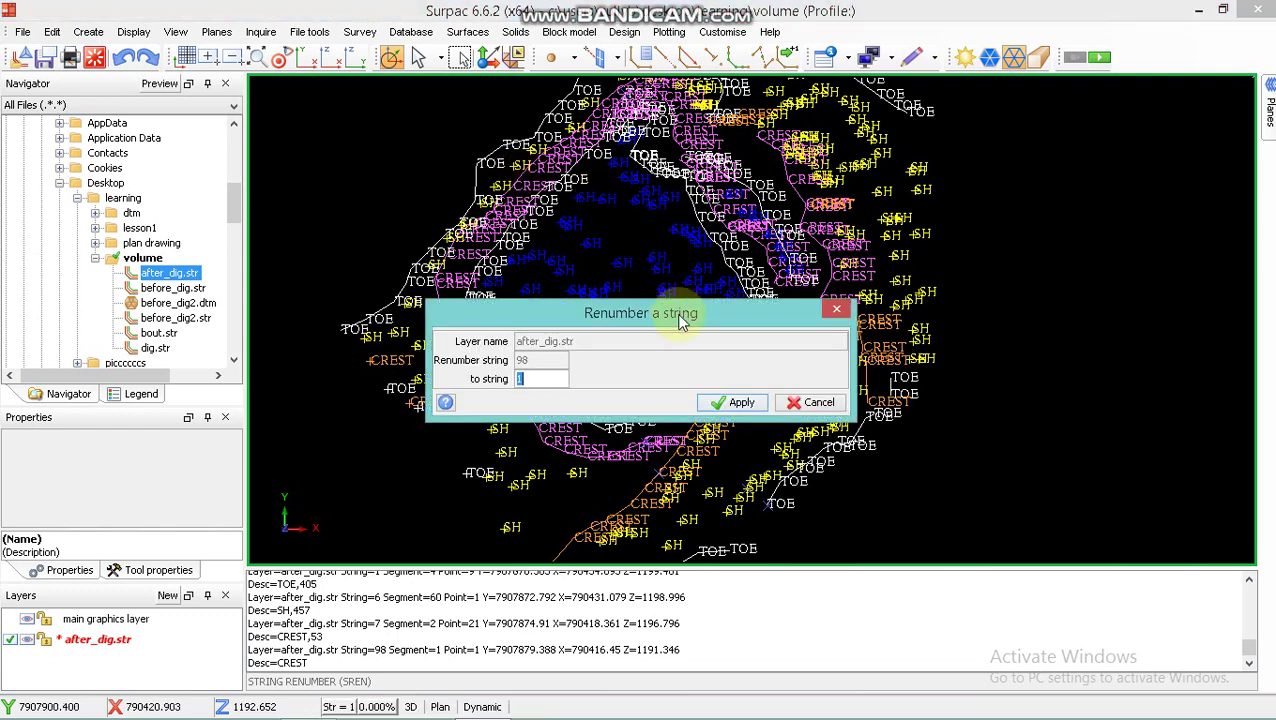
pyautogui.write('7')
pyautogui.click(741, 402)
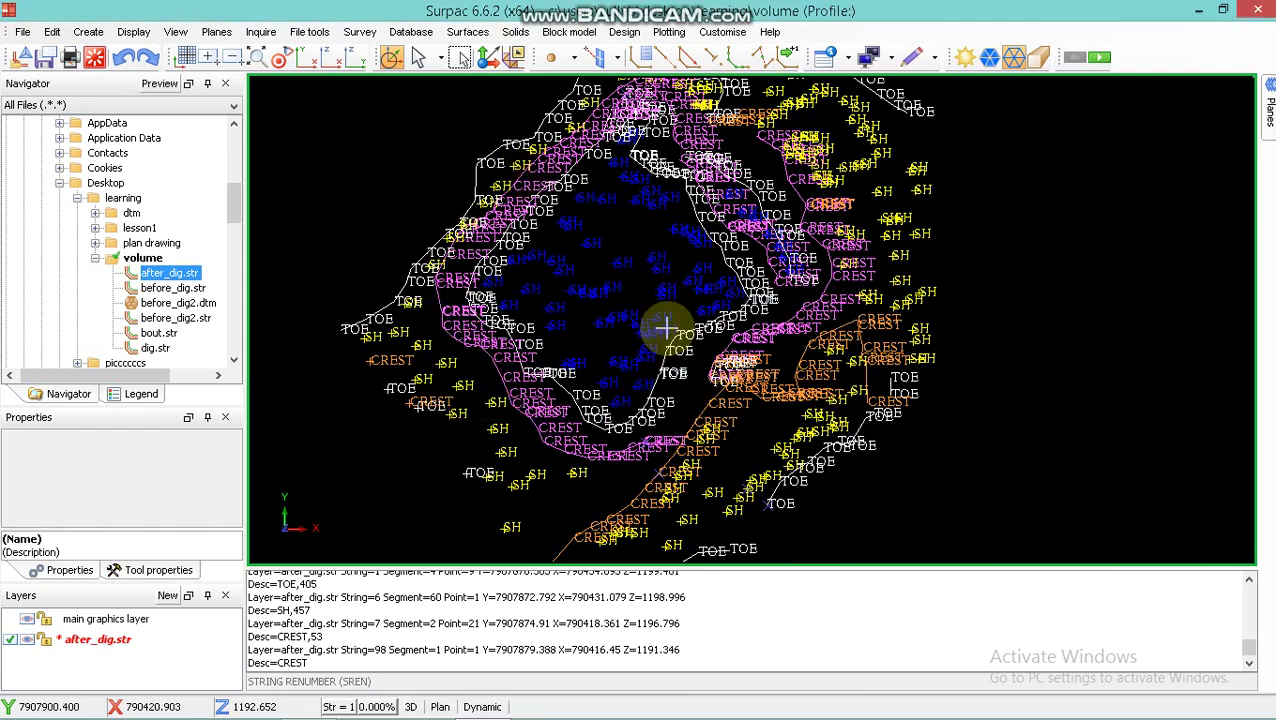
pyautogui.click(674, 370)
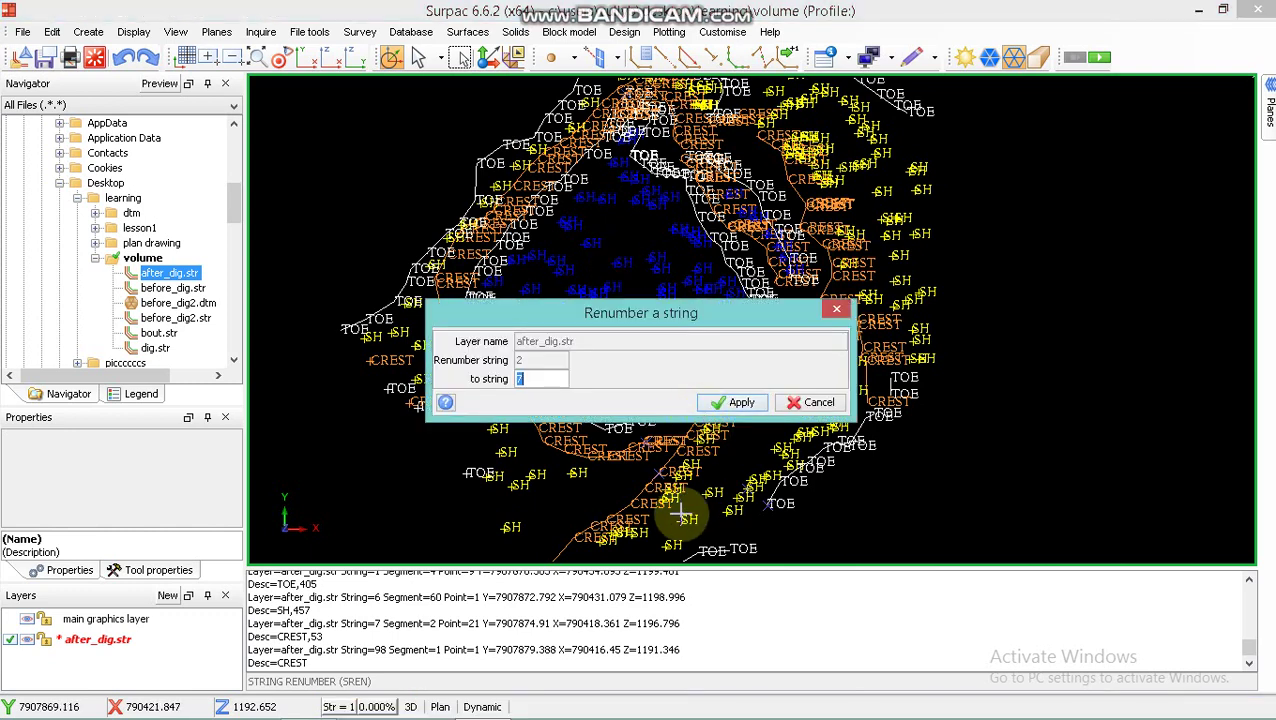
pyautogui.write('6')
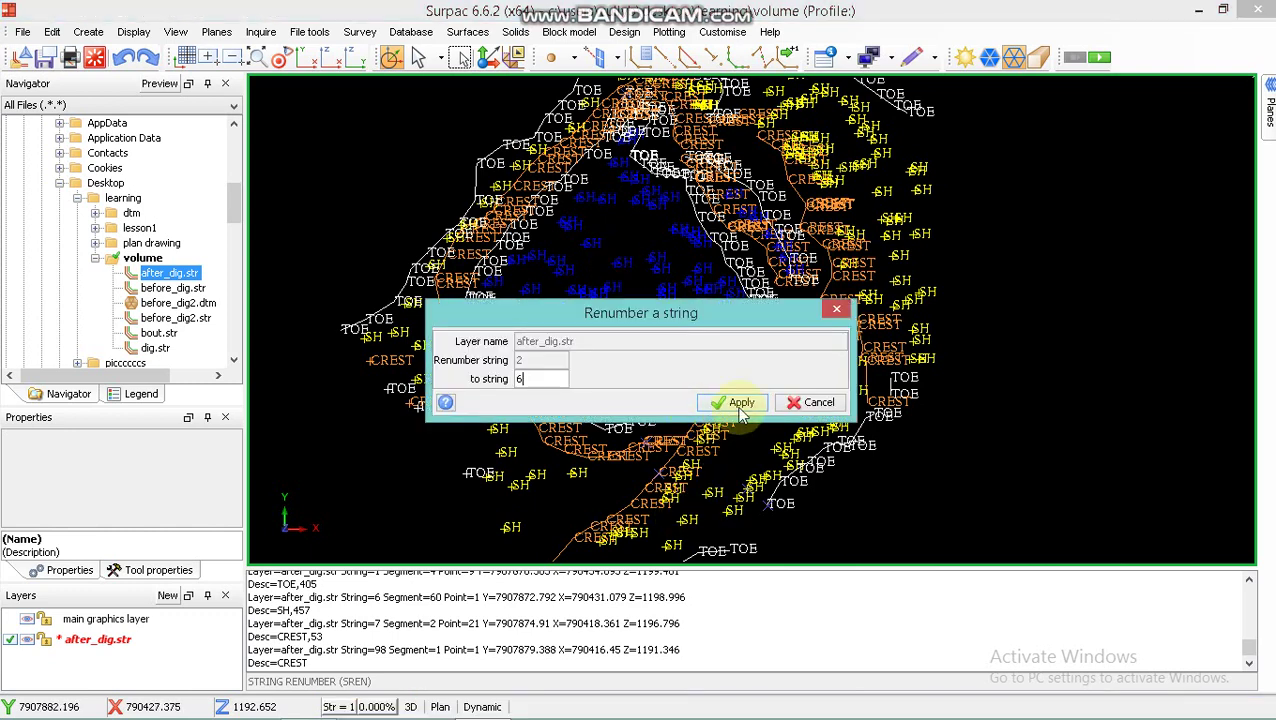
pyautogui.click(738, 403)
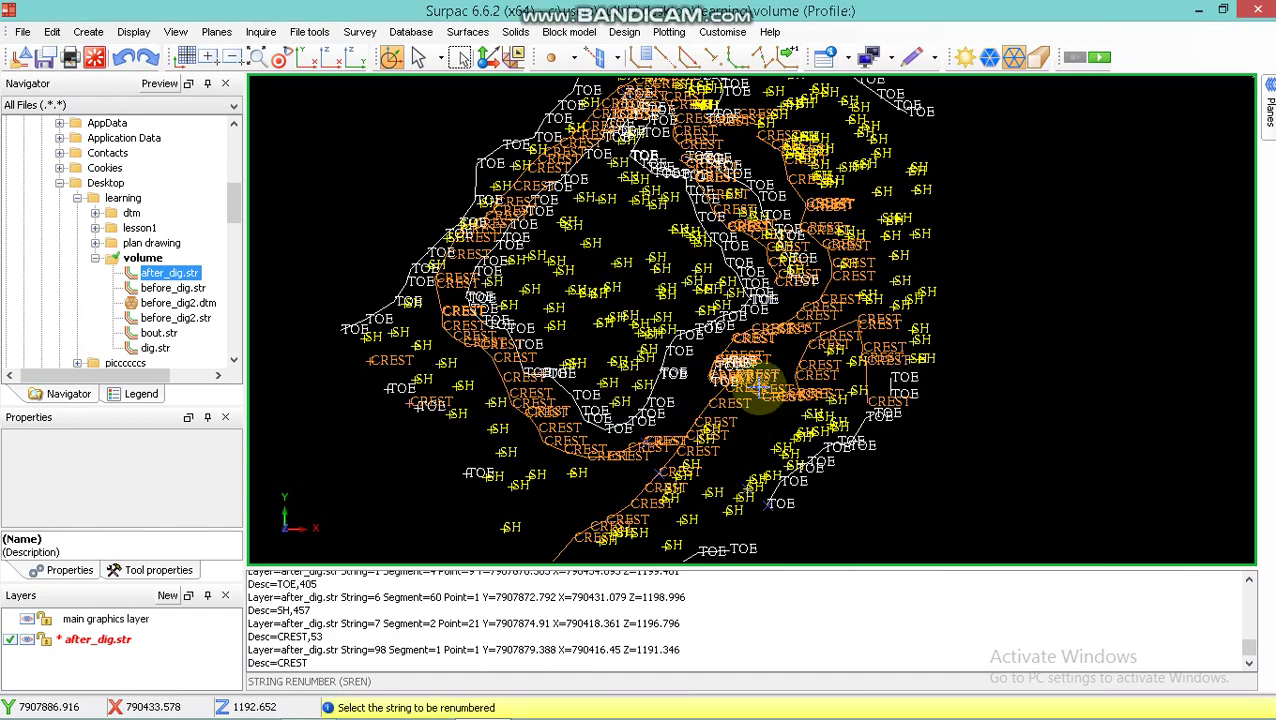
# Save the renumbered after_dig.str layer as a text-format Surpac string file, overwriting the existing file
pyautogui.click(50, 60)
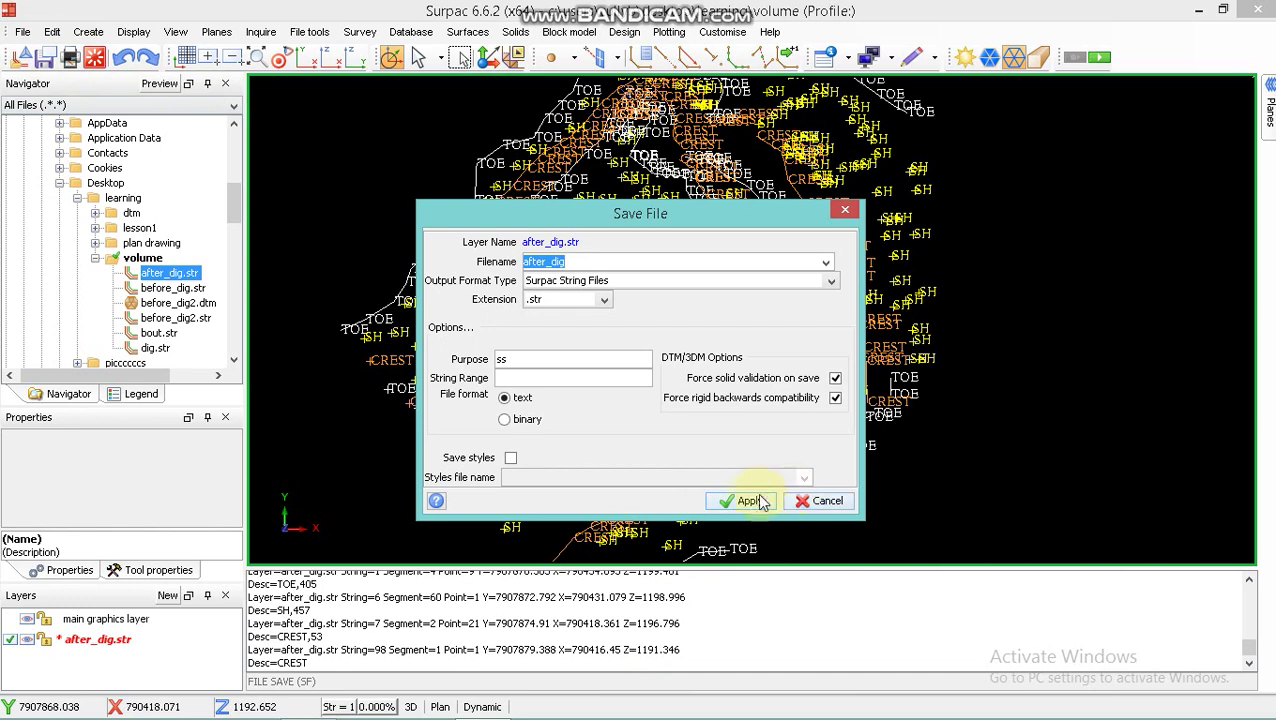
pyautogui.click(748, 501)
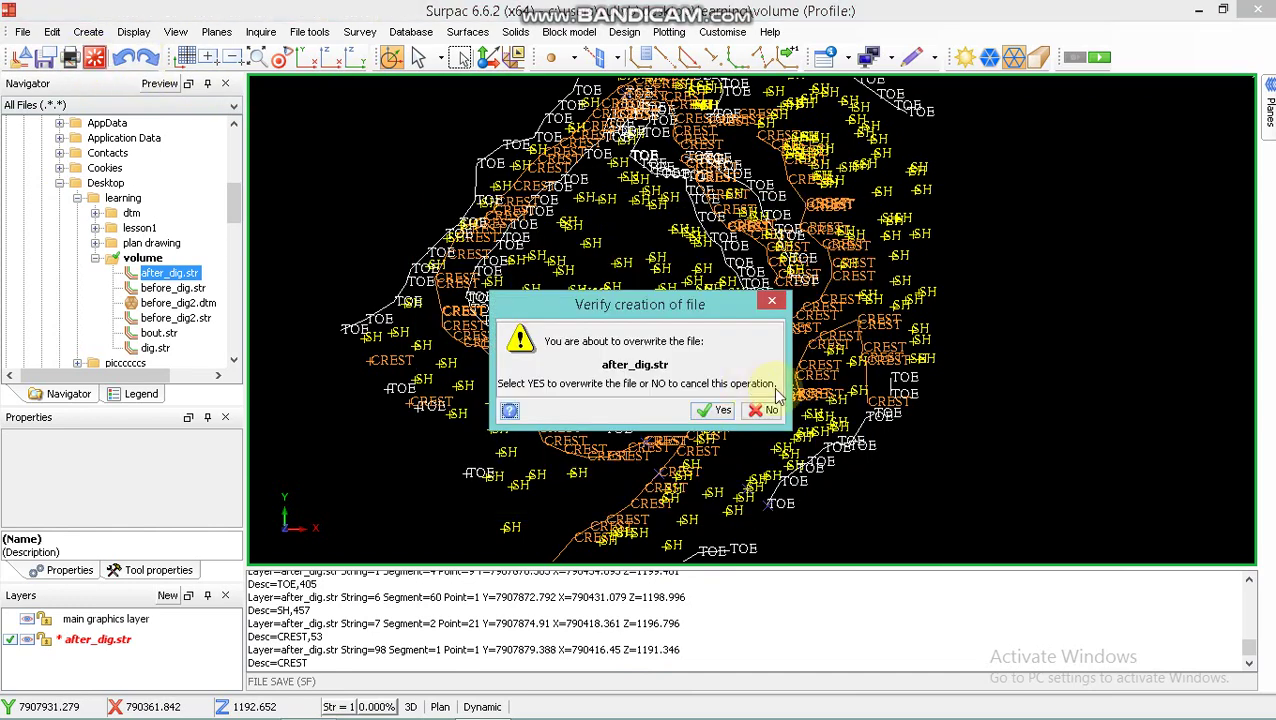
pyautogui.click(724, 414)
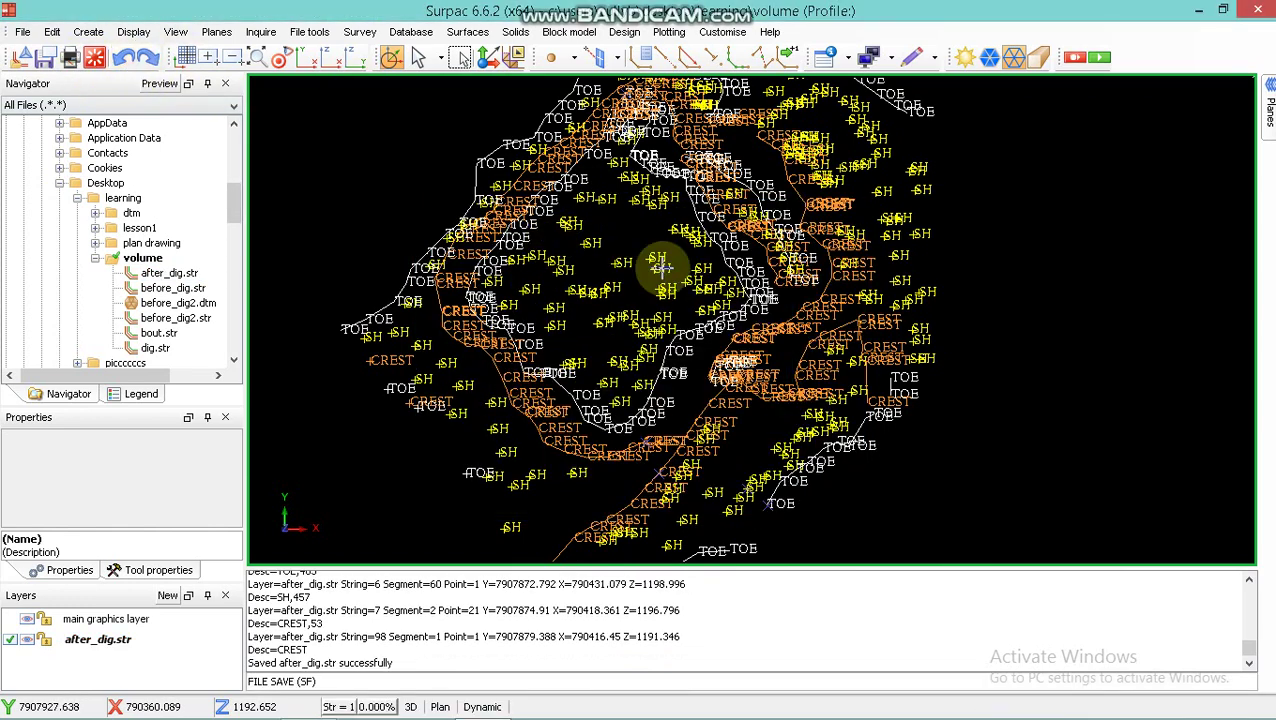